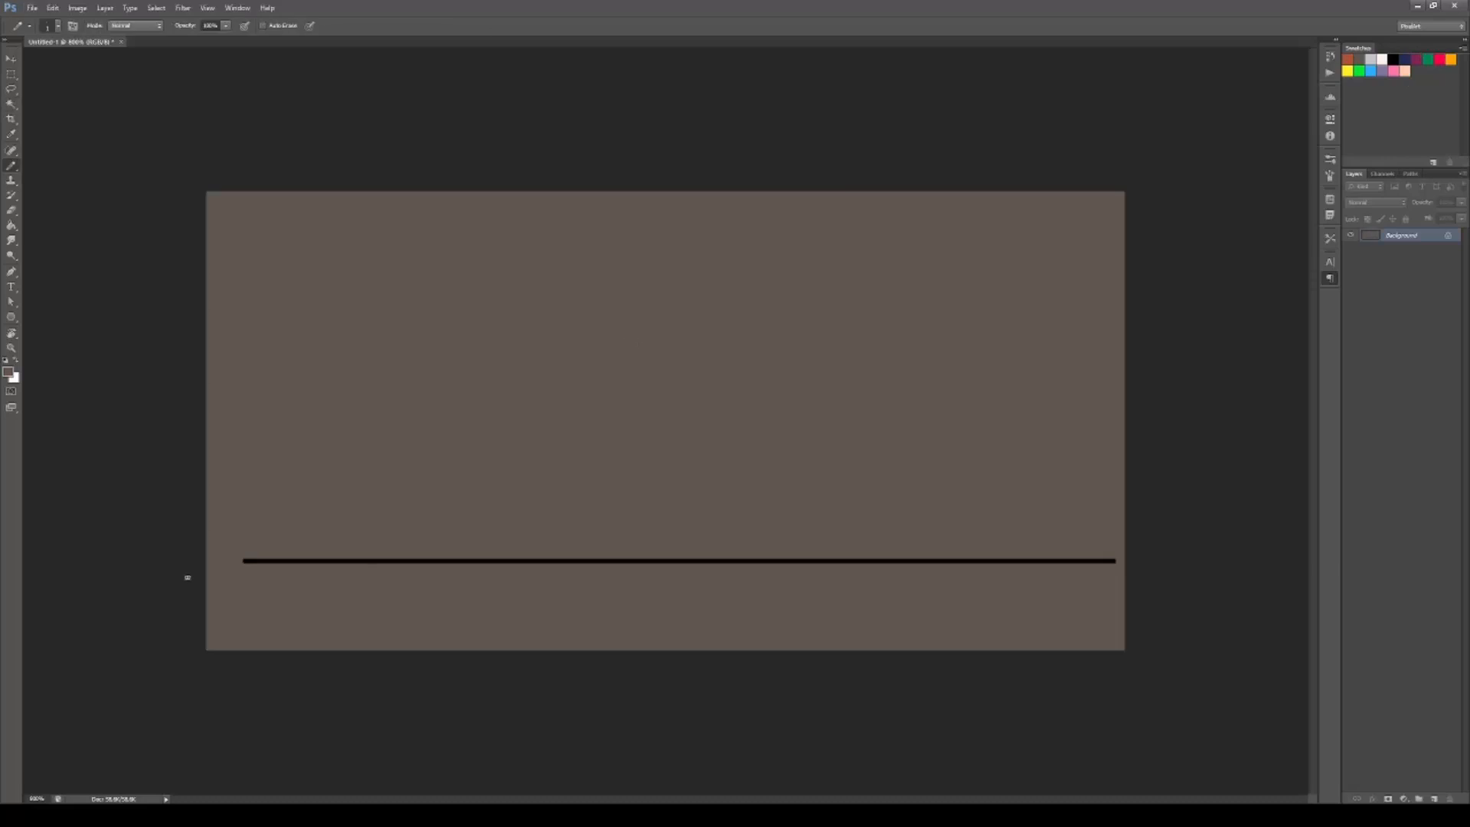
Complete the black ground line and block in a peach face above it.
click(1120, 560)
scroll(484, 510, up, 1)
mouse_move(484, 510)
mouse_down()
mouse_move(810, 571)
mouse_move(792, 561)
mouse_up()
click(1405, 71)
mouse_move(556, 480)
mouse_down()
mouse_move(600, 480)
mouse_move(611, 498)
mouse_up()
Paint a large white left horn with a peach underside attached to the helmet.
click(1383, 59)
mouse_move(511, 443)
mouse_down()
mouse_move(516, 485)
mouse_move(578, 479)
mouse_up()
alt+click(579, 498)
drag(573, 492, 504, 485)
alt+click(517, 472)
drag(504, 451, 561, 490)
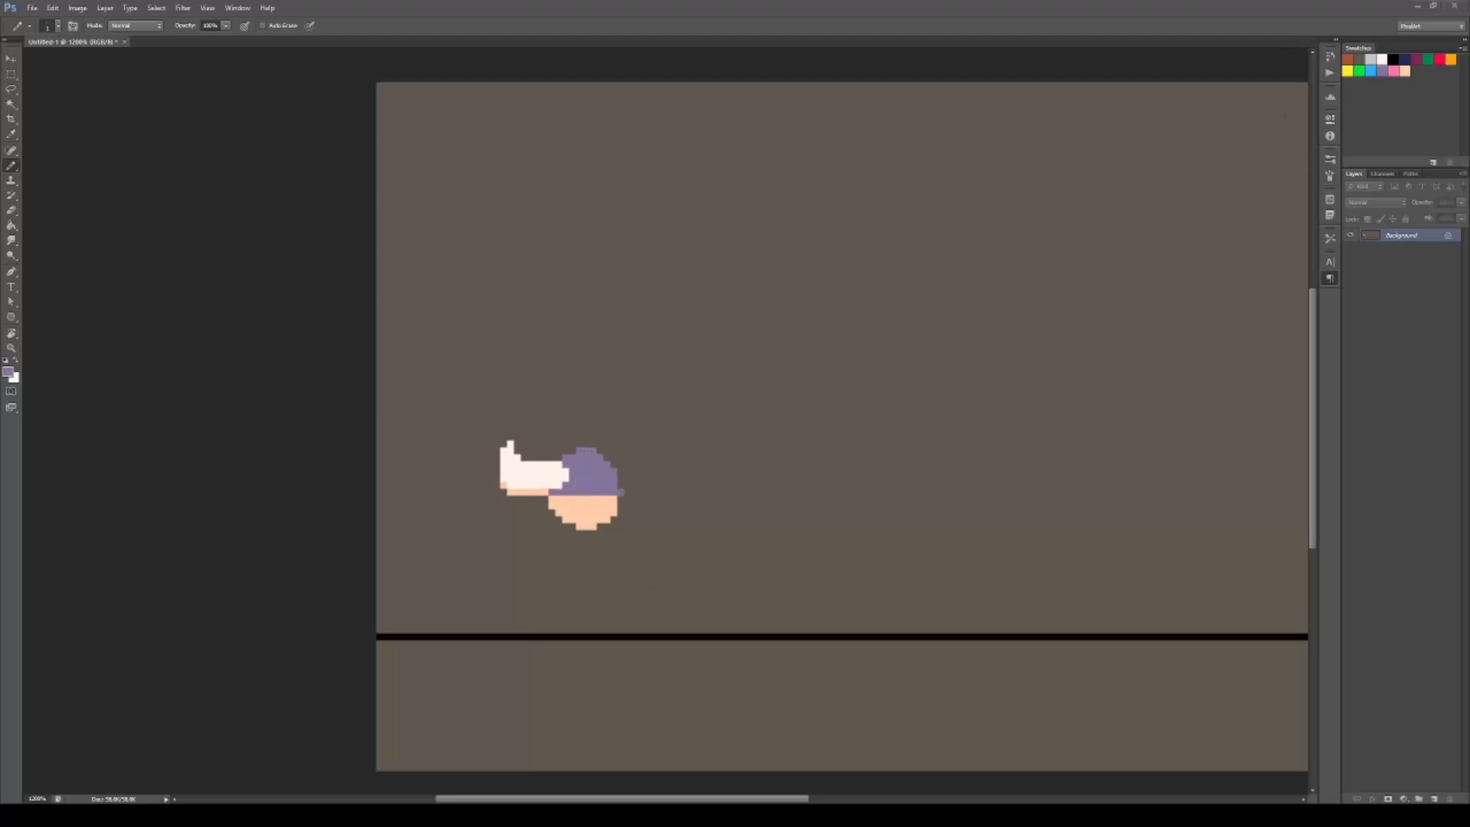
Paint a smaller peach right horn on the helmet and shift the head slightly higher.
alt+click(545, 474)
mouse_move(614, 464)
mouse_down()
mouse_move(641, 450)
mouse_move(621, 484)
mouse_move(634, 489)
mouse_up()
alt+click(530, 491)
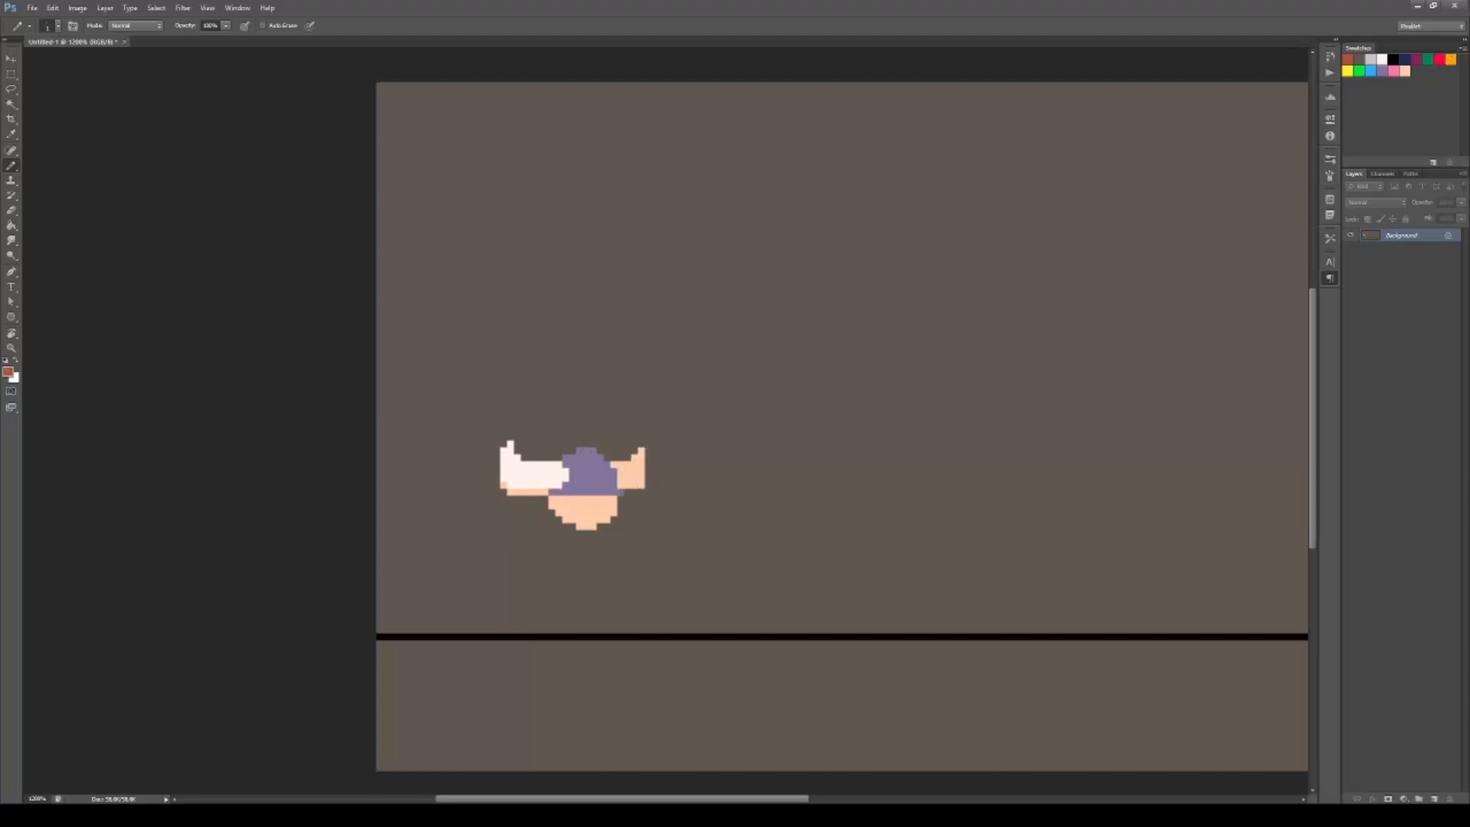
key(m)
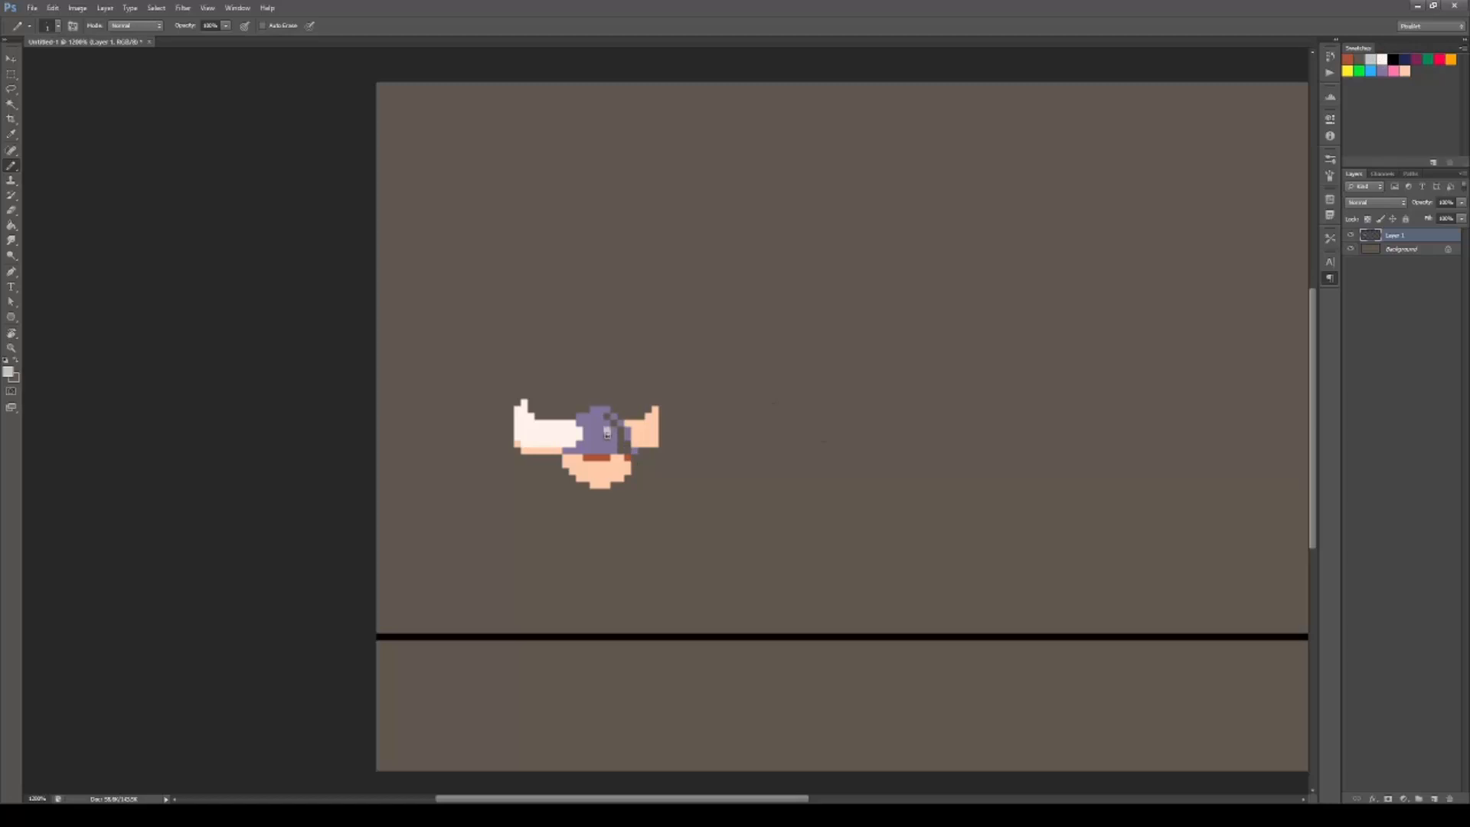
Add light grey highlights to the purple helmet and square off the peach jaw.
click(606, 431)
alt+click(596, 425)
drag(587, 444, 635, 493)
alt+click(598, 458)
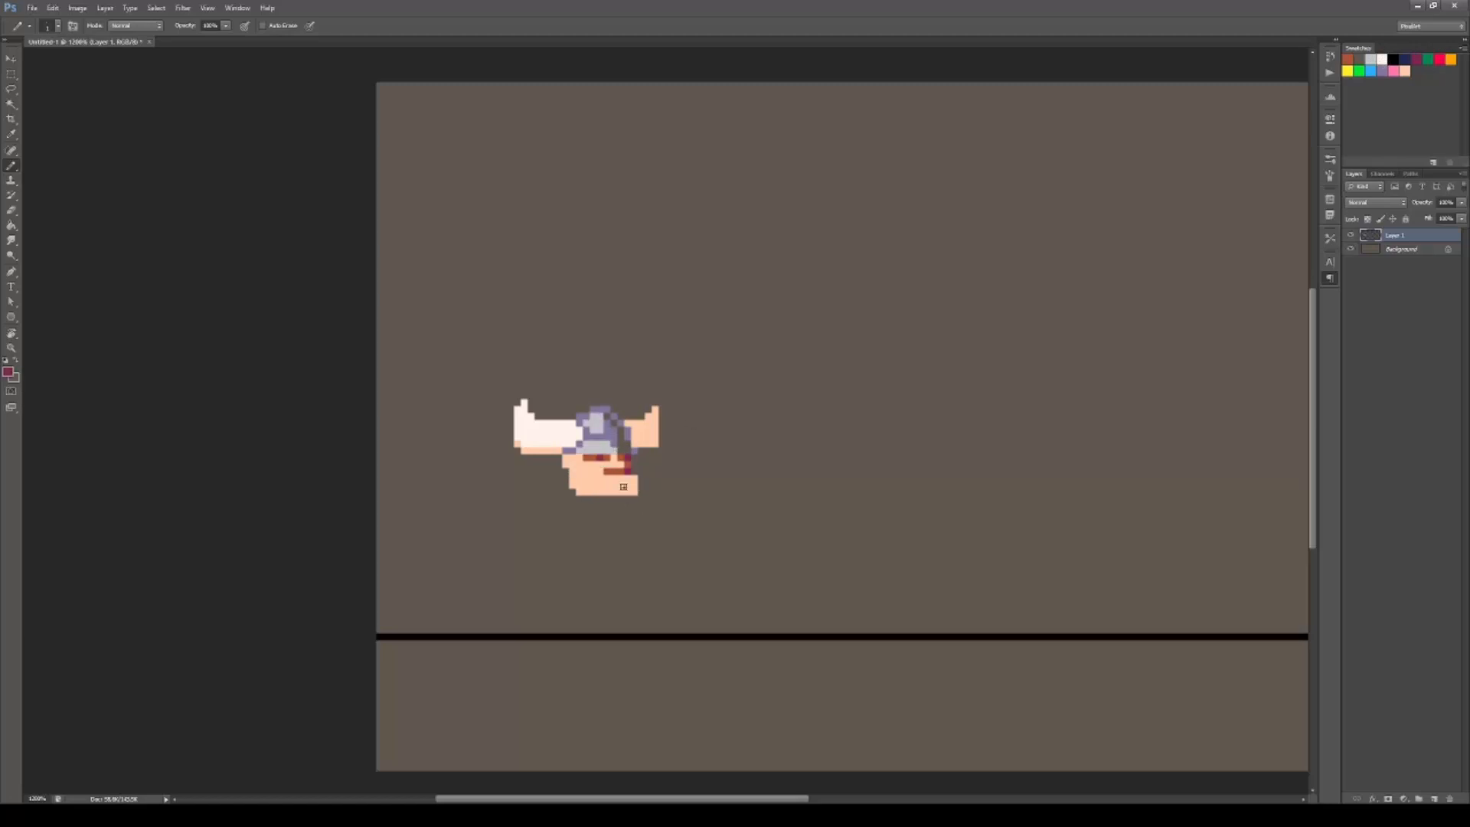
Paint the fur collar in light grey on the left shoulder and in purple on the right shoulder.
mouse_move(533, 460)
mouse_down()
mouse_move(522, 495)
mouse_move(586, 500)
mouse_up()
drag(528, 467, 566, 497)
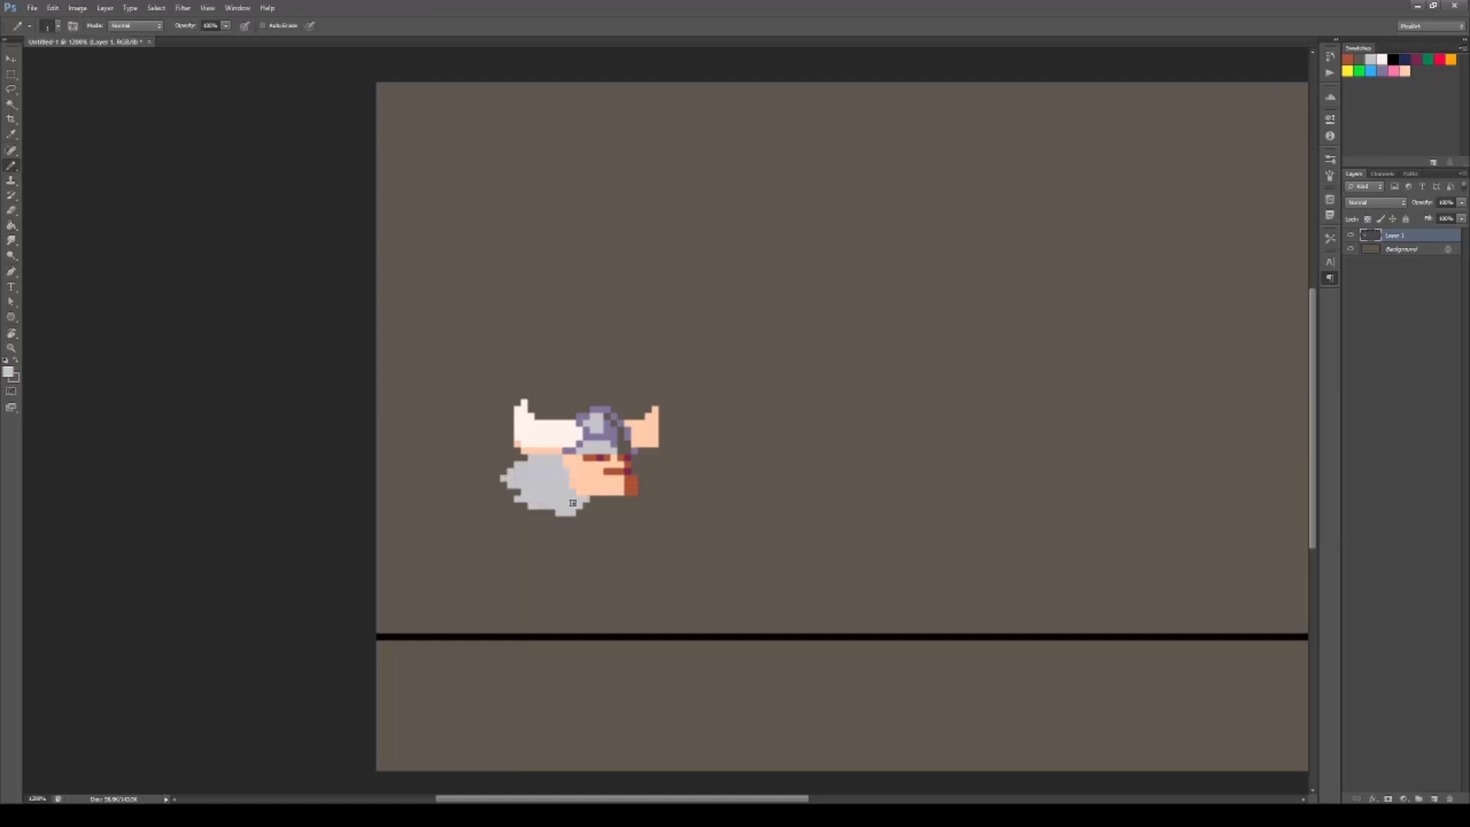
alt+click(634, 451)
mouse_move(636, 458)
mouse_down()
mouse_move(660, 506)
mouse_move(621, 517)
mouse_up()
Paint a peach left fist with brown shading and a brown right fist, each topped with a navy armband.
alt+click(605, 483)
mouse_move(490, 548)
mouse_down()
mouse_move(508, 558)
mouse_move(497, 582)
mouse_up()
alt+click(632, 486)
drag(649, 547, 662, 562)
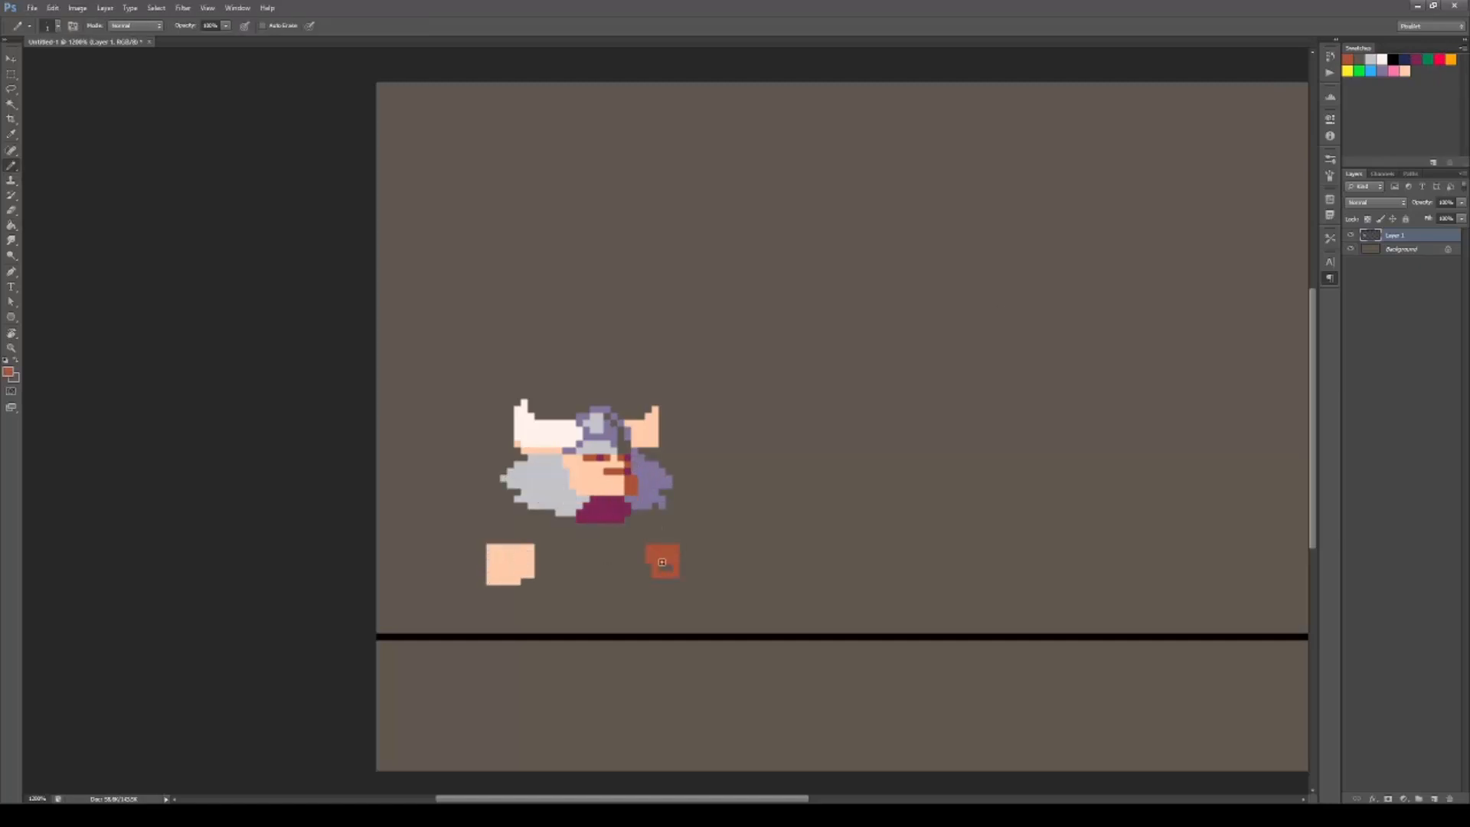
mouse_move(531, 548)
mouse_down()
mouse_move(518, 581)
mouse_move(489, 582)
mouse_move(524, 536)
mouse_move(620, 561)
mouse_up()
alt+click(514, 581)
click(1411, 59)
scroll(612, 564, up, 2)
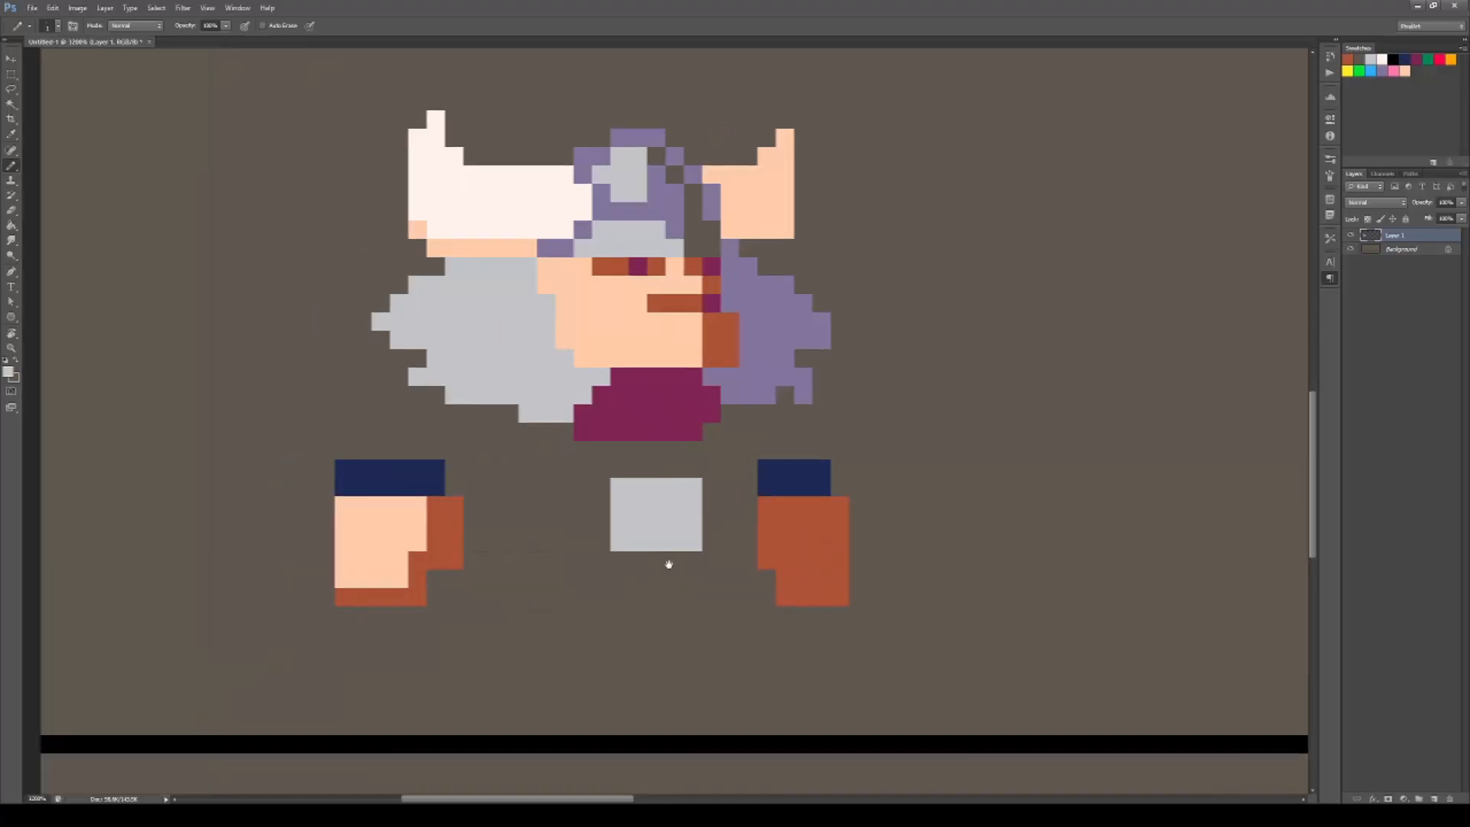
Paint the brown belt on both sides of the light grey buckle.
scroll(666, 564, down, 1)
alt+click(555, 529)
mouse_move(633, 508)
mouse_down()
mouse_move(604, 516)
mouse_move(632, 525)
mouse_up()
drag(688, 508, 707, 526)
Start the maroon tunic above the belt and add maroon sleeves on both shoulders.
click(1416, 60)
mouse_move(623, 480)
mouse_down()
mouse_move(624, 494)
mouse_move(670, 490)
mouse_up()
drag(517, 434, 536, 452)
drag(735, 443, 743, 447)
Paint the upper arms, peach with brown shading on the left and solid brown on the right.
alt+click(520, 528)
mouse_move(514, 471)
mouse_down()
mouse_move(514, 490)
mouse_move(551, 481)
mouse_up()
alt+click(557, 523)
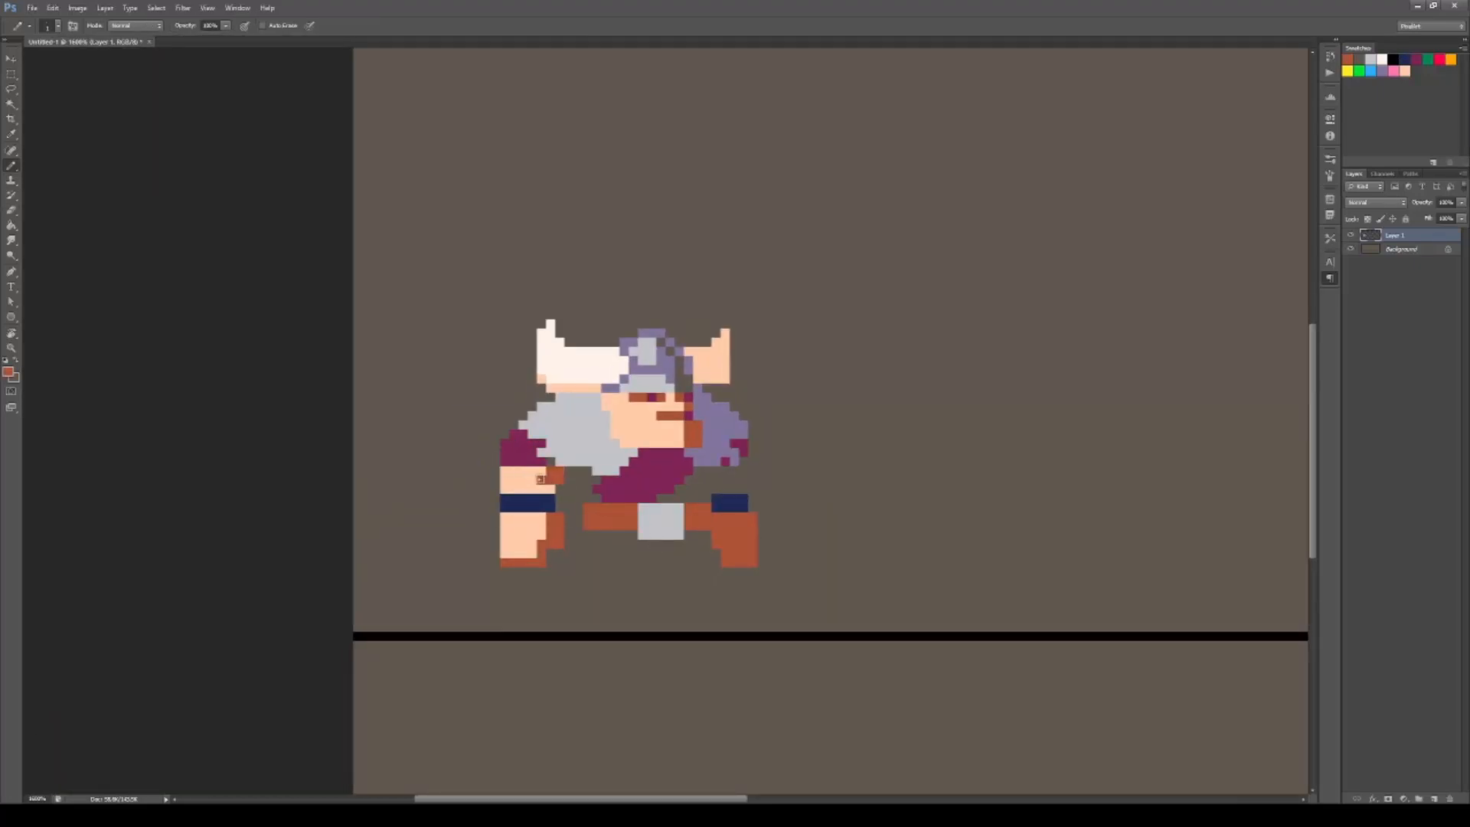
drag(749, 479, 708, 472)
Fill out the maroon tunic between the two arms.
alt+click(677, 471)
mouse_move(697, 470)
mouse_down()
mouse_move(706, 489)
mouse_move(661, 498)
mouse_up()
mouse_move(569, 470)
mouse_down()
mouse_move(596, 507)
mouse_move(571, 498)
mouse_move(564, 593)
mouse_move(624, 627)
mouse_up()
Block in navy trousers and two legs reaching down to the ground line.
alt+click(539, 503)
mouse_move(614, 586)
mouse_down()
mouse_move(663, 569)
mouse_move(679, 626)
mouse_up()
drag(706, 535, 743, 627)
key(])
key(])
key(])
key(])
key([)
key([)
key([)
mouse_move(590, 607)
mouse_down()
mouse_move(695, 546)
mouse_move(564, 495)
mouse_move(650, 511)
mouse_up()
Move the belt down three pixels and extend the maroon tunic to meet it.
key(m)
key(ctrl+Down)
key(ctrl+Down)
key(ctrl+Down)
key(b)
alt+click(574, 488)
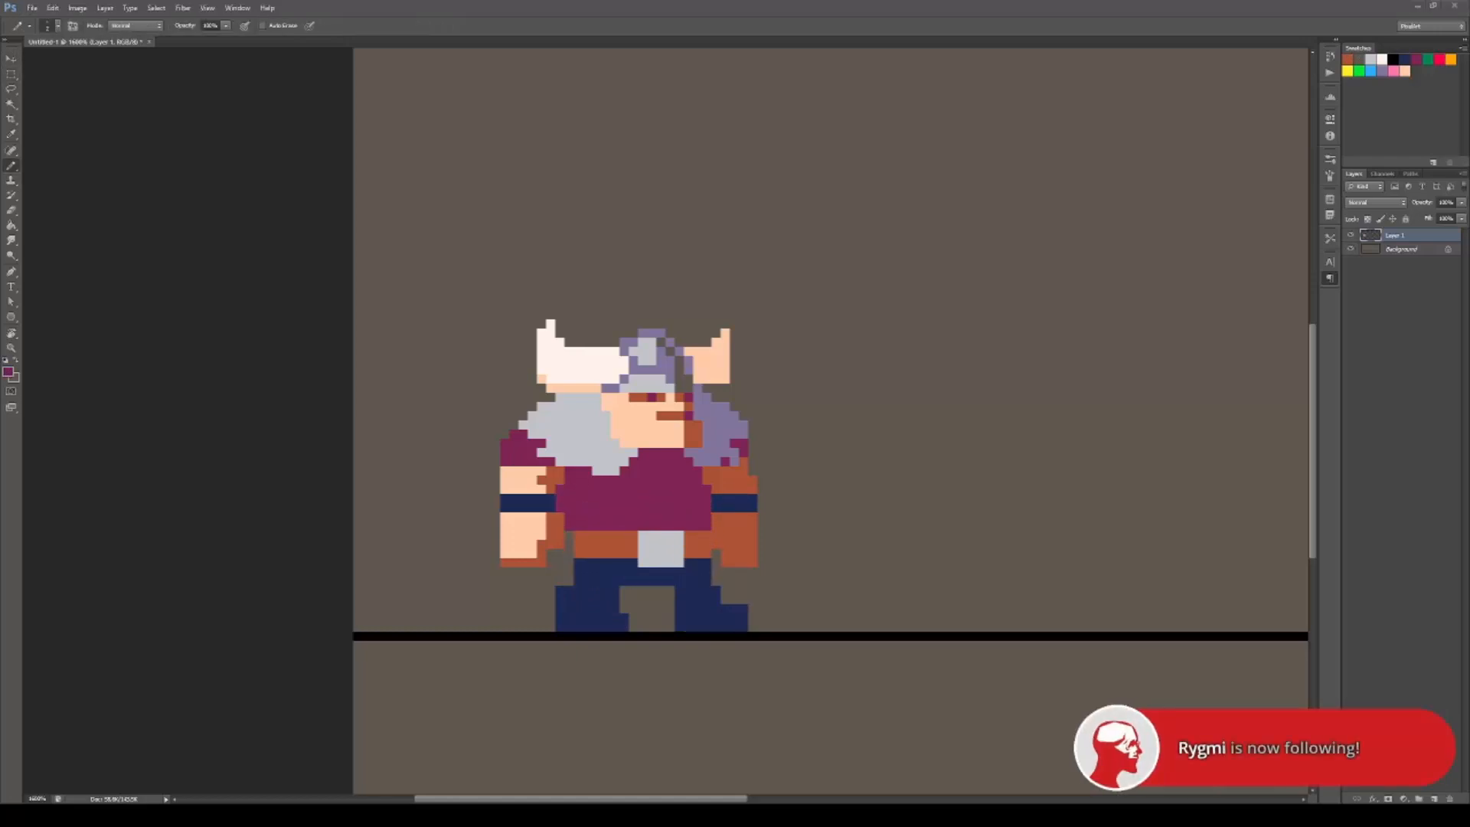
Redraw the right leg and foot in navy closer to the left leg and erase the excess outside.
key([)
alt+click(679, 590)
mouse_move(671, 590)
mouse_down()
mouse_move(662, 626)
mouse_move(738, 622)
mouse_up()
key(e)
key(b)
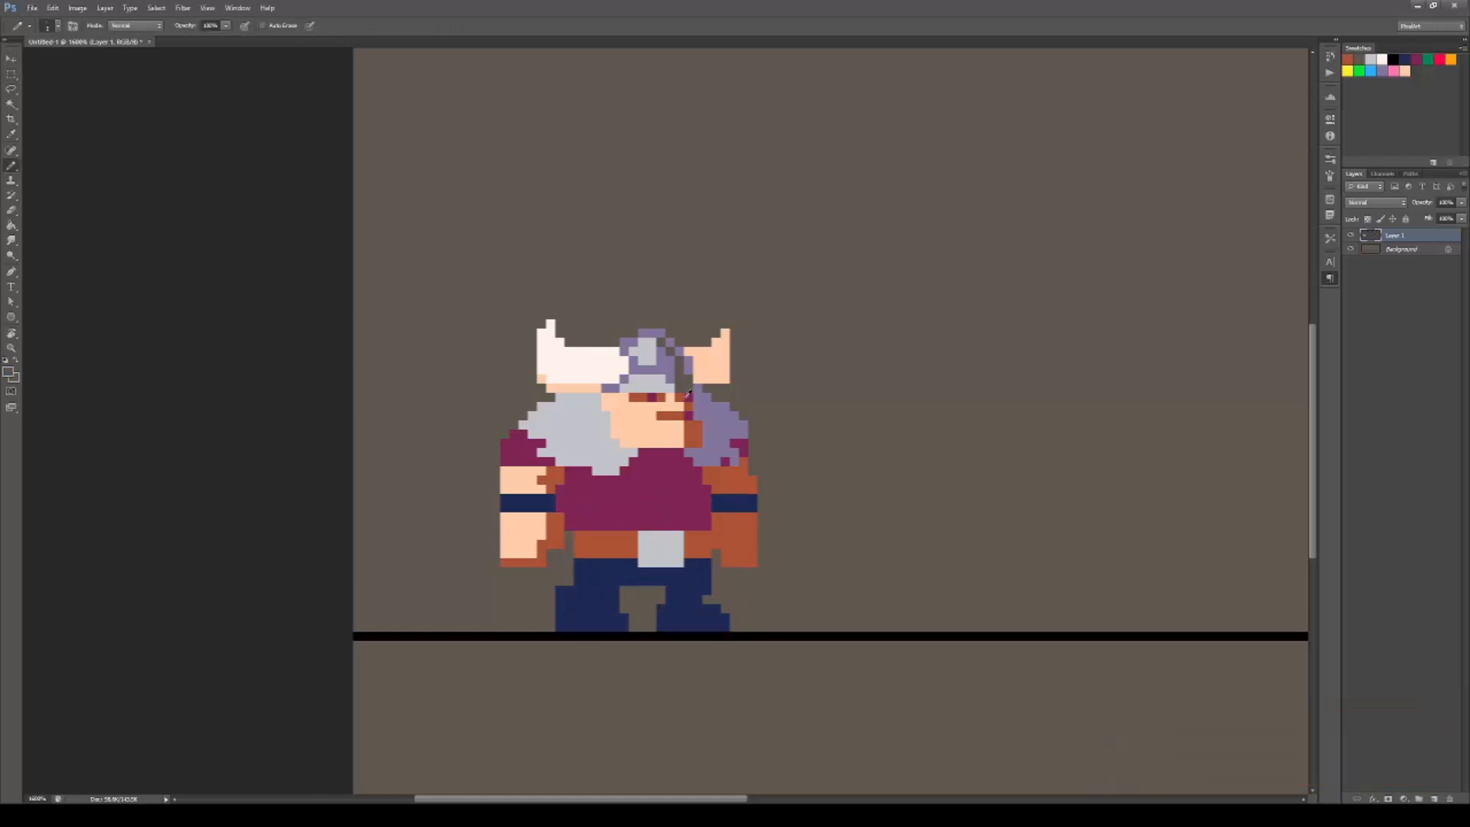
Paint purple cuffs across the tops of both navy boots.
alt+click(688, 393)
drag(558, 595, 710, 595)
key(e)
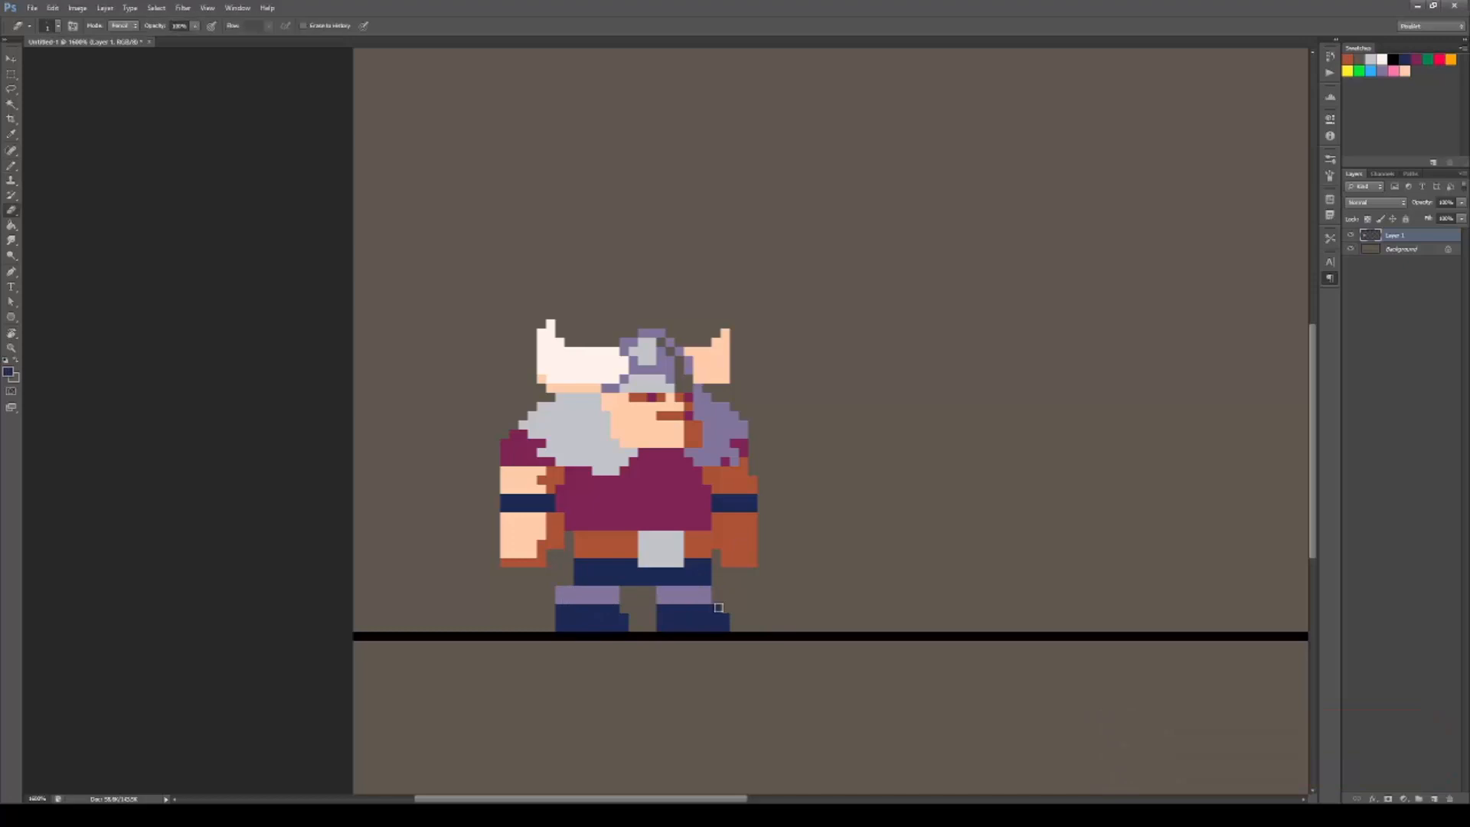
key(b)
click(715, 595)
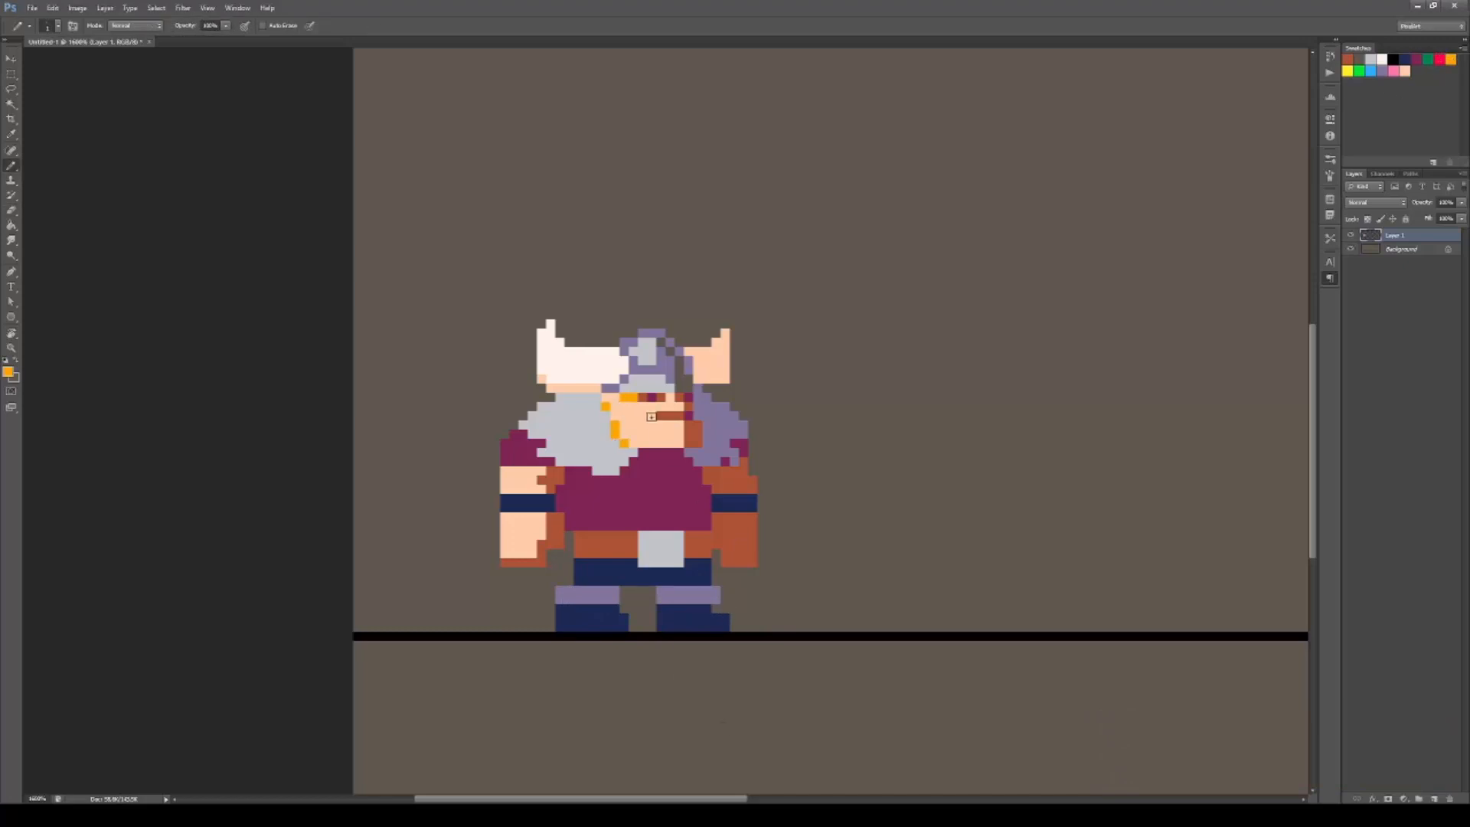
Shade the lower edge of the light grey fur collar with purple pixels.
alt+click(698, 452)
click(606, 415)
mouse_move(632, 452)
mouse_down()
mouse_move(596, 470)
mouse_move(606, 461)
mouse_up()
click(541, 452)
click(559, 461)
click(587, 461)
click(615, 443)
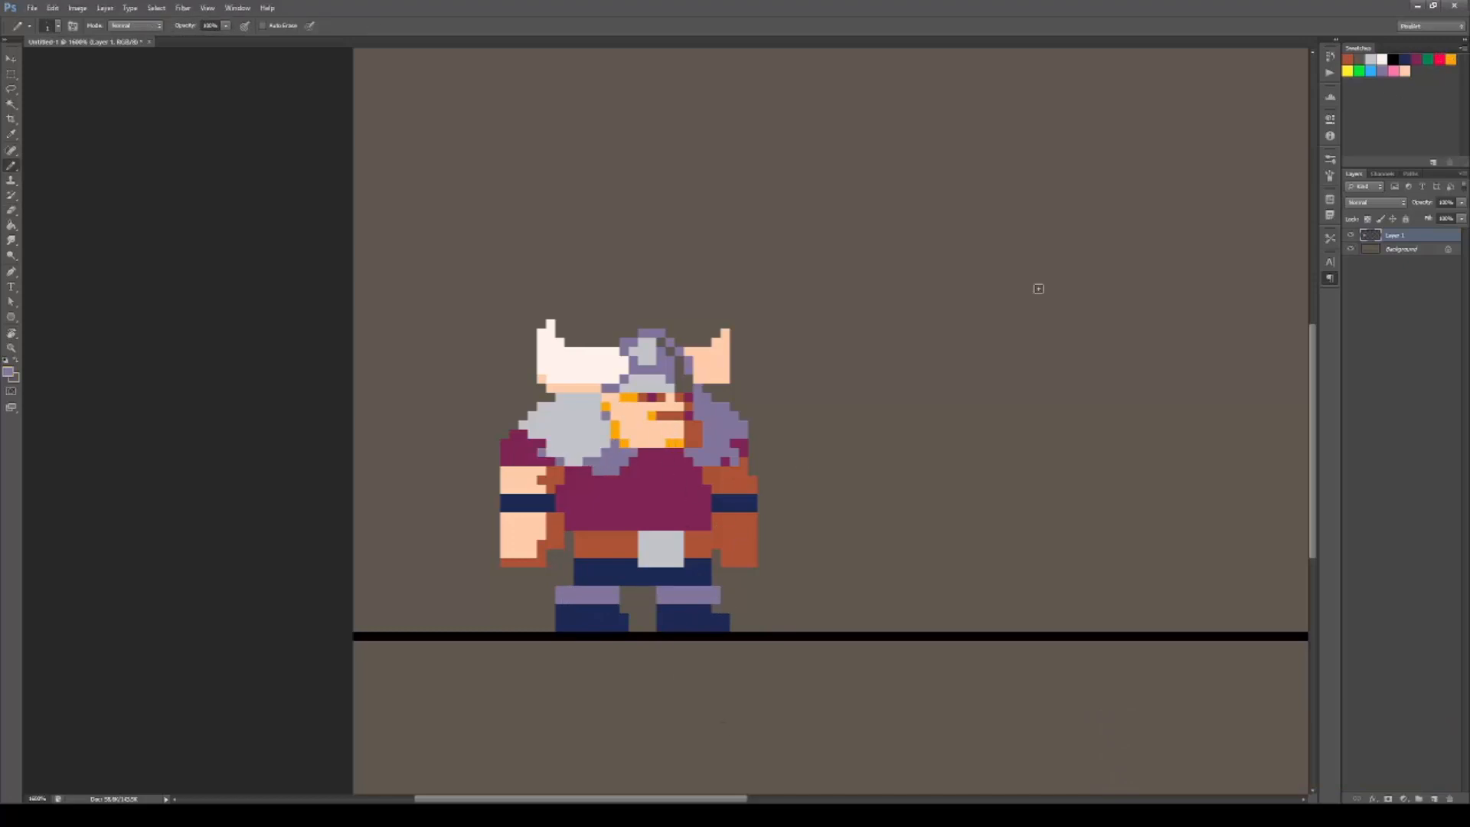
click(1362, 59)
drag(707, 499, 677, 526)
mouse_move(706, 498)
mouse_down()
mouse_move(691, 524)
mouse_move(688, 471)
mouse_up()
key(ctrl+alt+z)
key(ctrl+alt+z)
key(ctrl+alt+z)
key(ctrl+alt+z)
Draw navy trim, collar shadow and side shading on the maroon tunic.
alt+click(728, 501)
drag(689, 526, 697, 471)
drag(642, 452, 685, 472)
alt+click(660, 482)
mouse_move(692, 521)
mouse_down()
mouse_move(681, 485)
mouse_move(559, 498)
mouse_move(564, 544)
mouse_up()
Add a white highlight to the belt buckle's corner and a shadow on the belt beside it.
scroll(684, 390, down, 3)
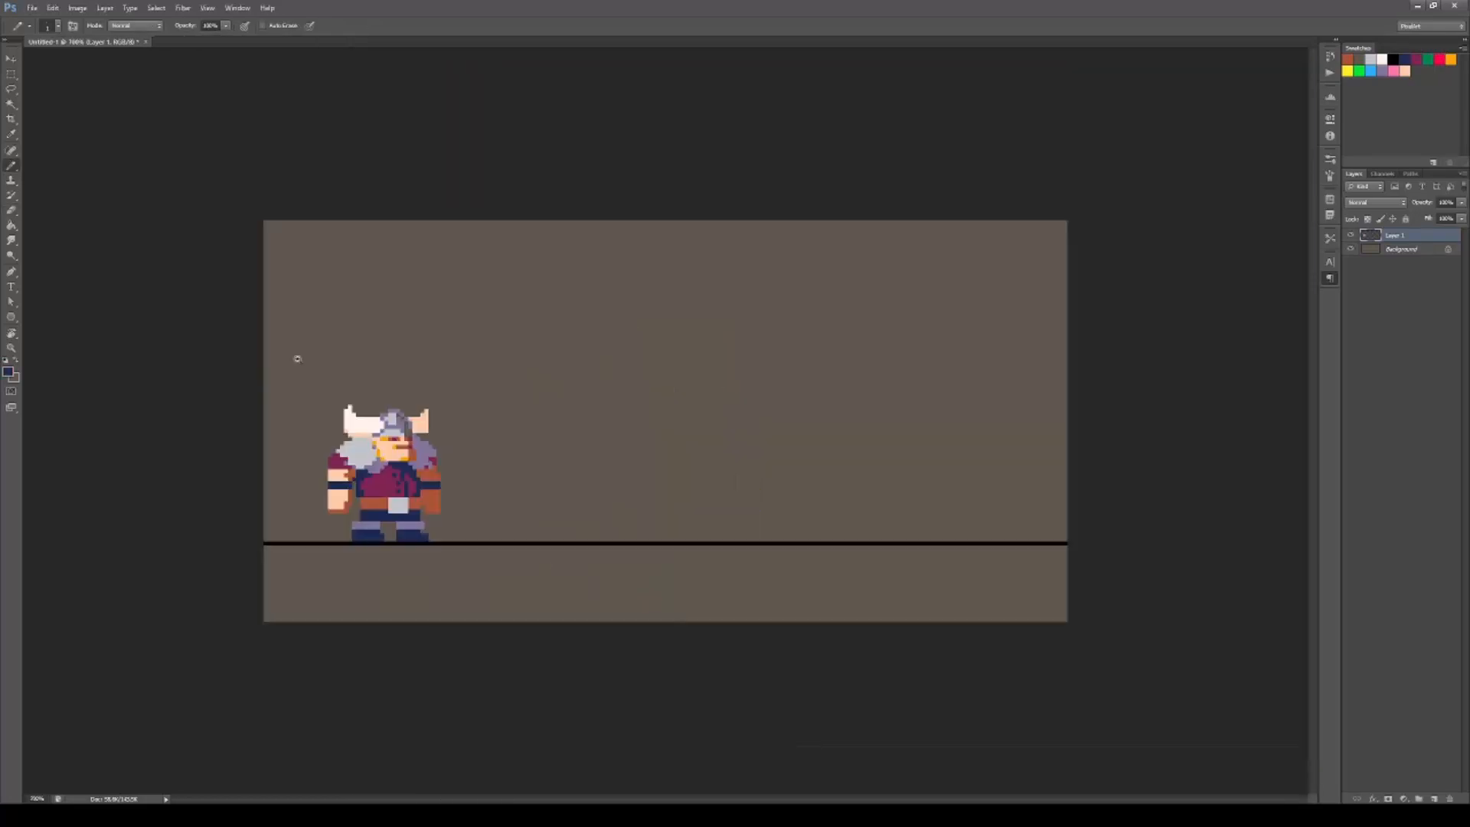
scroll(684, 391, up, 4)
click(655, 463)
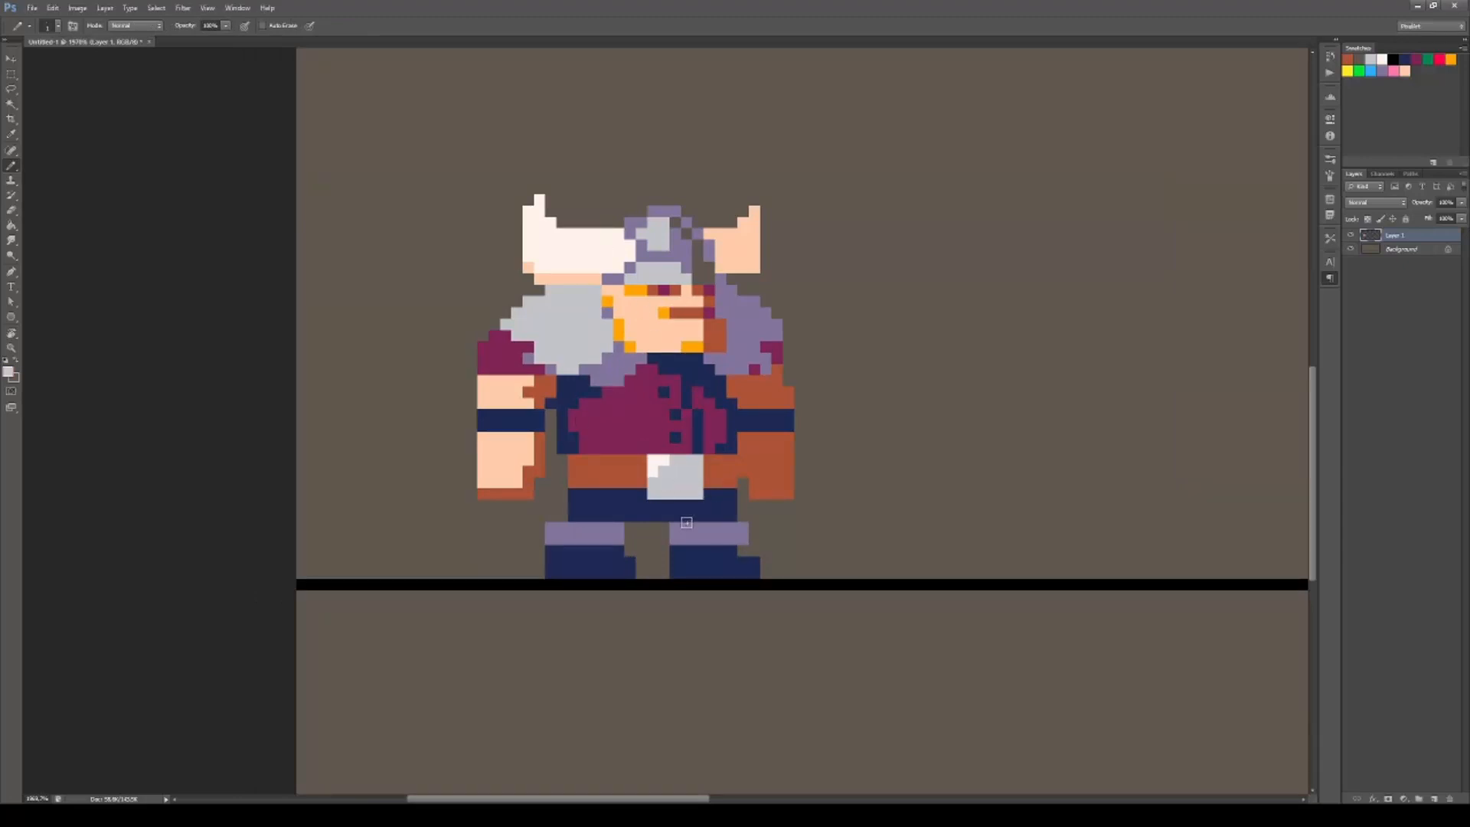
alt+click(653, 443)
mouse_move(725, 482)
mouse_down()
mouse_move(692, 502)
mouse_move(653, 463)
mouse_move(720, 503)
mouse_up()
Refine the shading of the fur collar and helmet around the face.
alt+click(603, 335)
mouse_move(569, 312)
mouse_down()
mouse_move(602, 346)
mouse_move(598, 365)
mouse_up()
drag(631, 307, 620, 317)
drag(665, 306, 677, 317)
drag(949, 355, 895, 346)
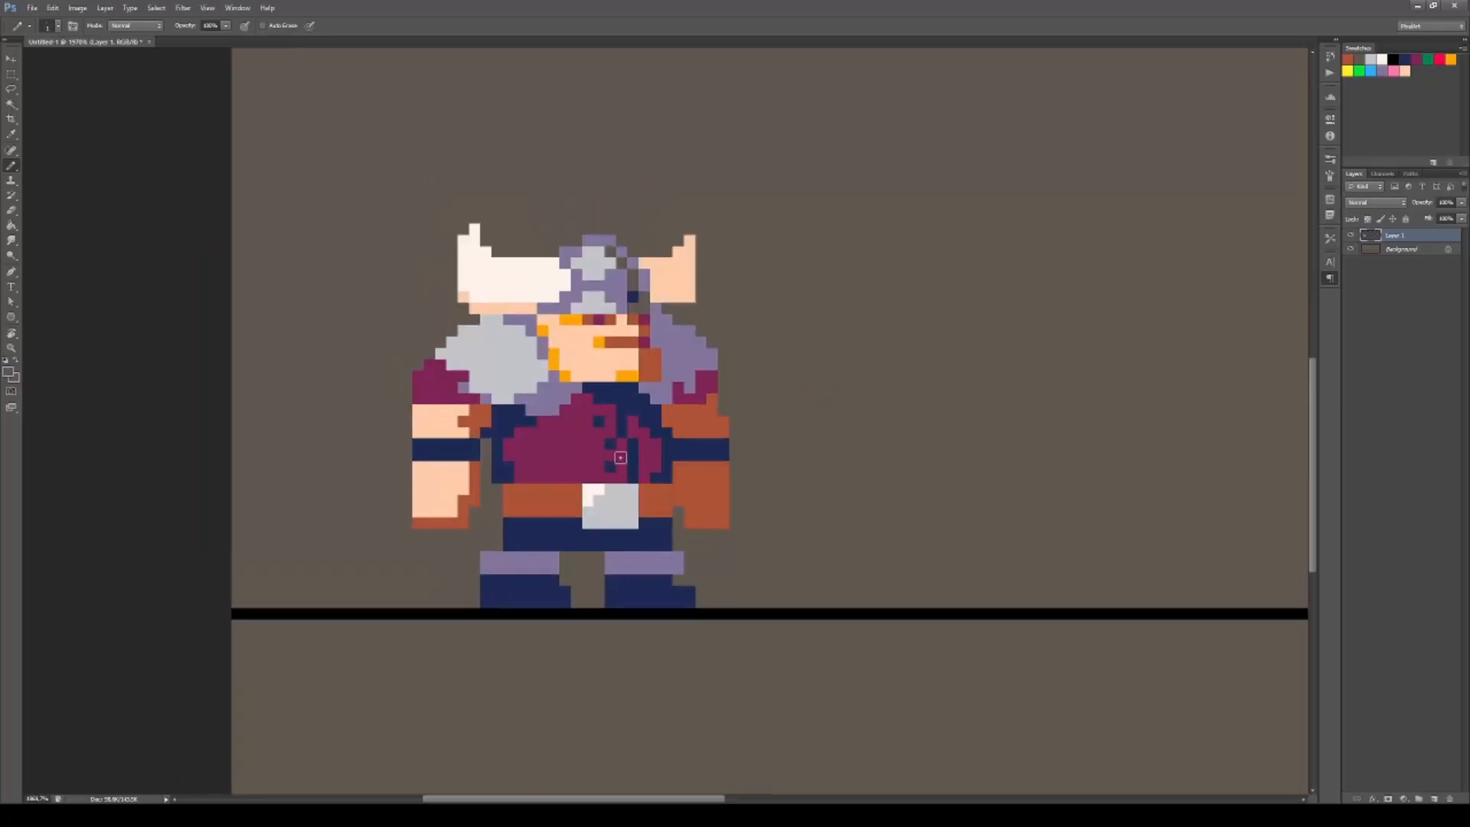
Repaint the boots black with small navy highlights and trim the left boot's outer edge.
alt+click(520, 613)
drag(484, 579, 685, 595)
alt+click(588, 536)
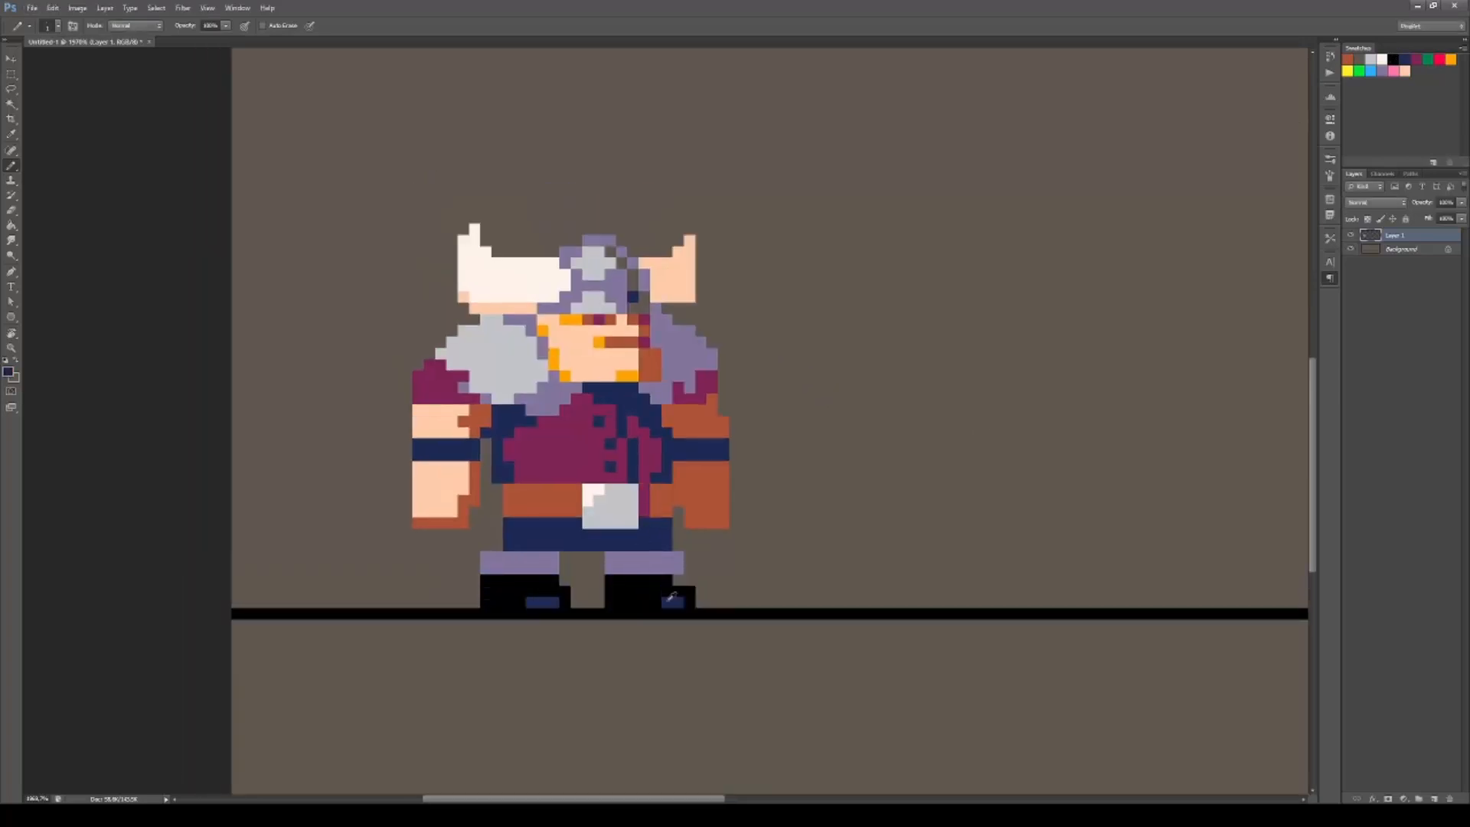
click(660, 591)
click(535, 591)
key(e)
drag(490, 581, 496, 605)
key(b)
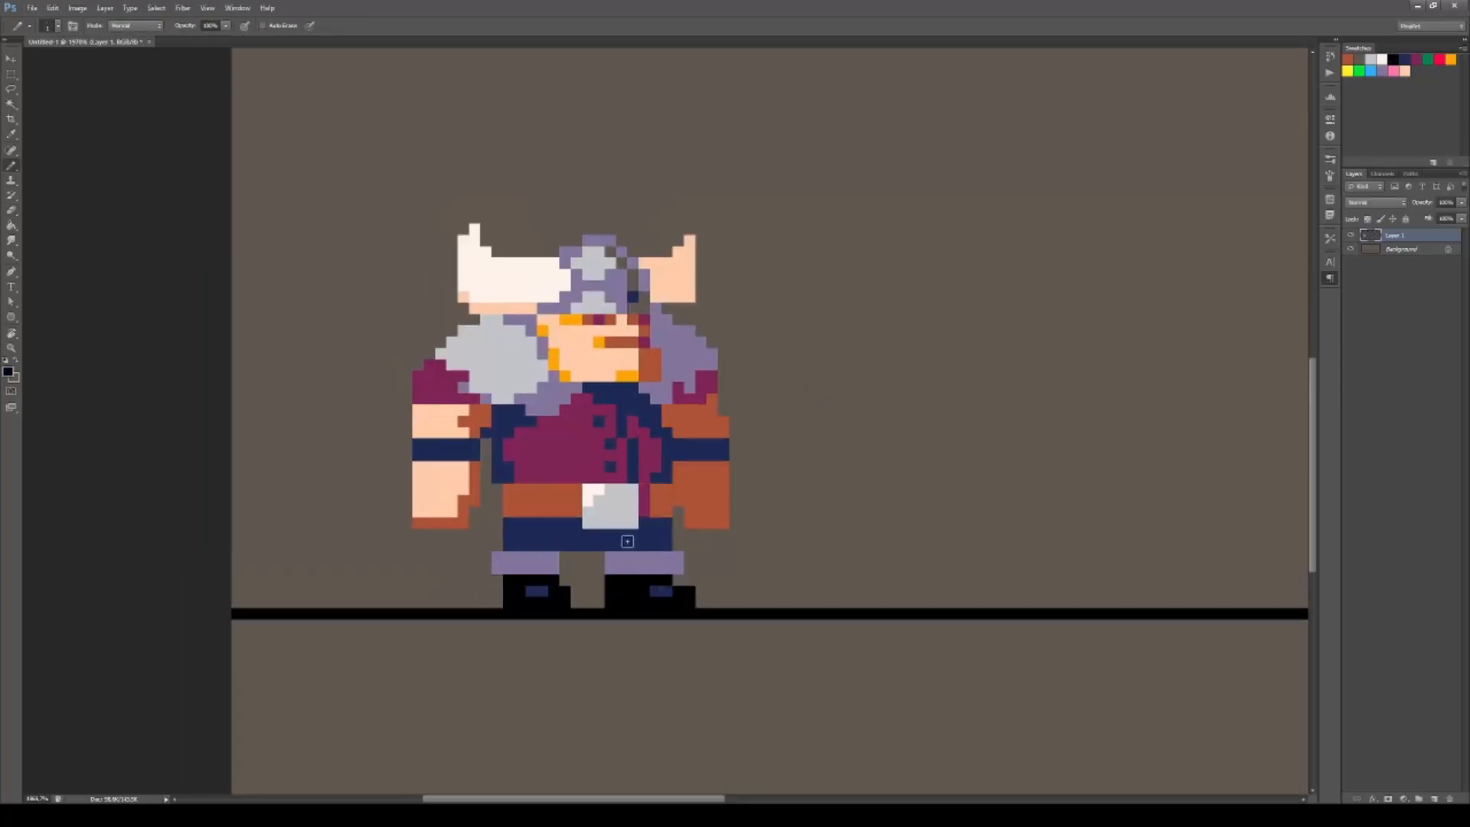
Shade the right part of the trousers and the right armband in black.
mouse_move(627, 541)
mouse_down()
mouse_move(666, 524)
mouse_move(562, 544)
mouse_up()
scroll(645, 537, up, 2)
drag(693, 392, 773, 392)
Notch the armbands' upper edges, with purple pixels on the left one and background-coloured gaps on the right one.
alt+click(273, 383)
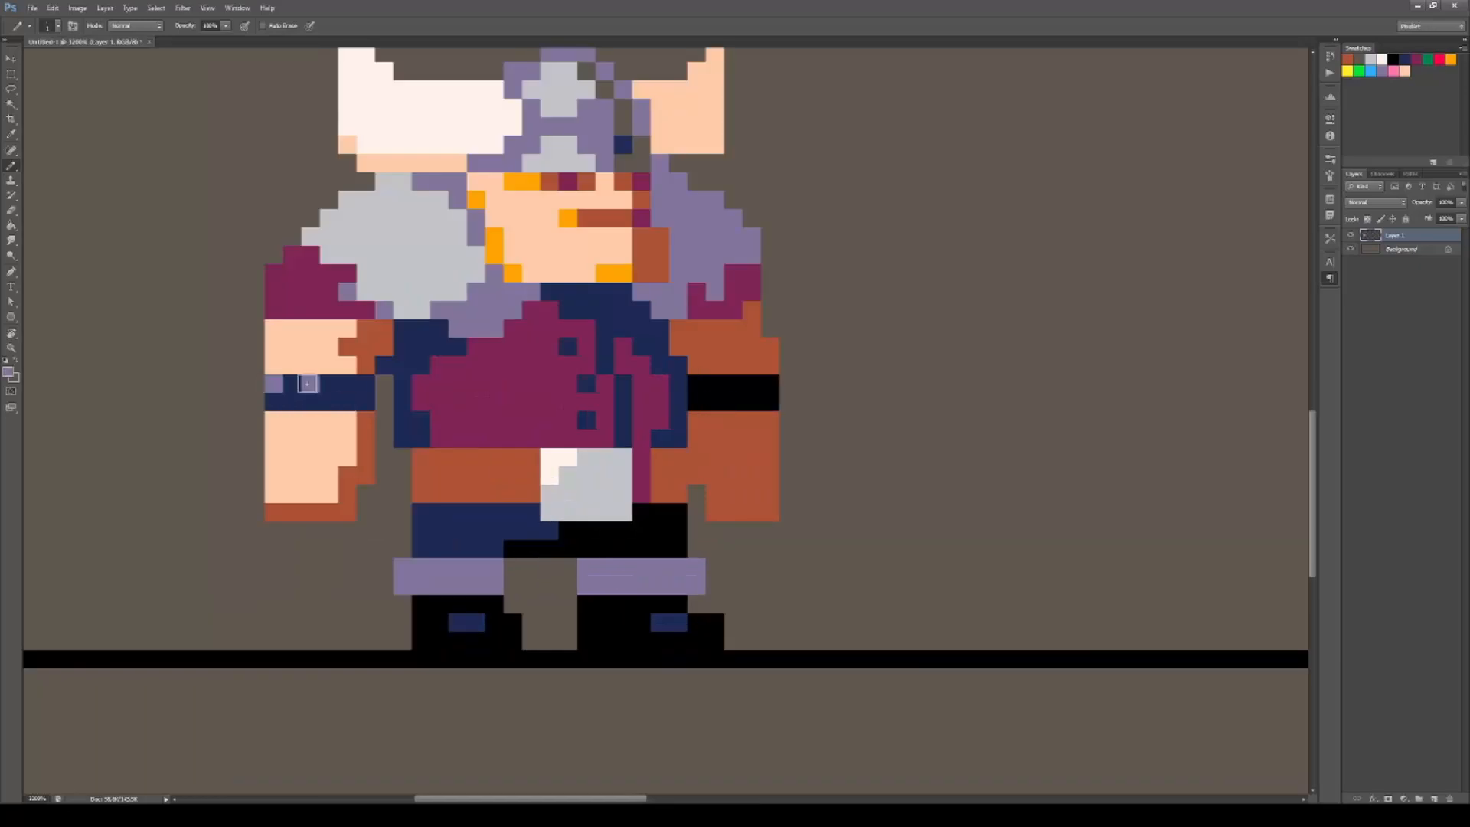
click(347, 384)
alt+click(384, 385)
click(716, 384)
click(751, 384)
Trim the outer edge of the right sleeve and upper arm.
scroll(735, 496, down, 2)
scroll(731, 444, up, 2)
drag(719, 277, 754, 331)
drag(755, 386, 773, 439)
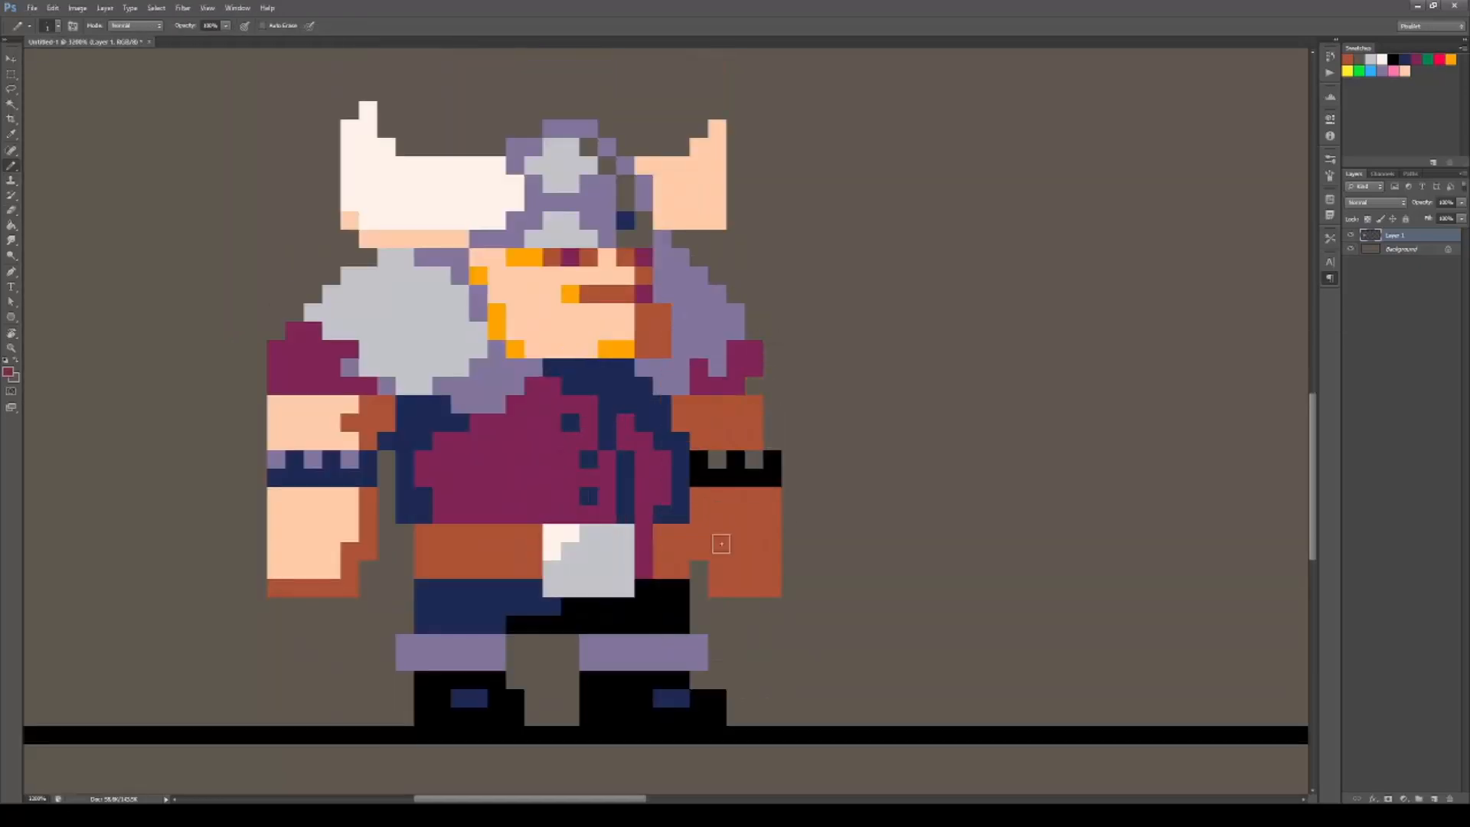
Draw a brown axe handle extending outward from the right fist.
drag(721, 544, 590, 491)
alt+click(630, 461)
mouse_move(660, 461)
mouse_down()
mouse_move(850, 405)
mouse_move(833, 386)
mouse_move(880, 425)
mouse_up()
Paint a purple axe head on the handle with a light grey cutting edge along its bottom.
alt+click(593, 268)
mouse_move(861, 444)
mouse_down()
mouse_move(825, 407)
mouse_move(733, 554)
mouse_move(788, 528)
mouse_move(733, 536)
mouse_up()
alt+click(821, 564)
click(787, 517)
mouse_move(751, 555)
mouse_down()
mouse_move(732, 554)
mouse_move(862, 559)
mouse_move(788, 519)
mouse_up()
alt+click(490, 521)
Select the axe and nudge it down two pixels.
scroll(674, 402, down, 5)
scroll(640, 422, up, 4)
key(m)
drag(669, 459, 530, 600)
key(v)
key(Down)
key(Down)
key(ctrl+d)
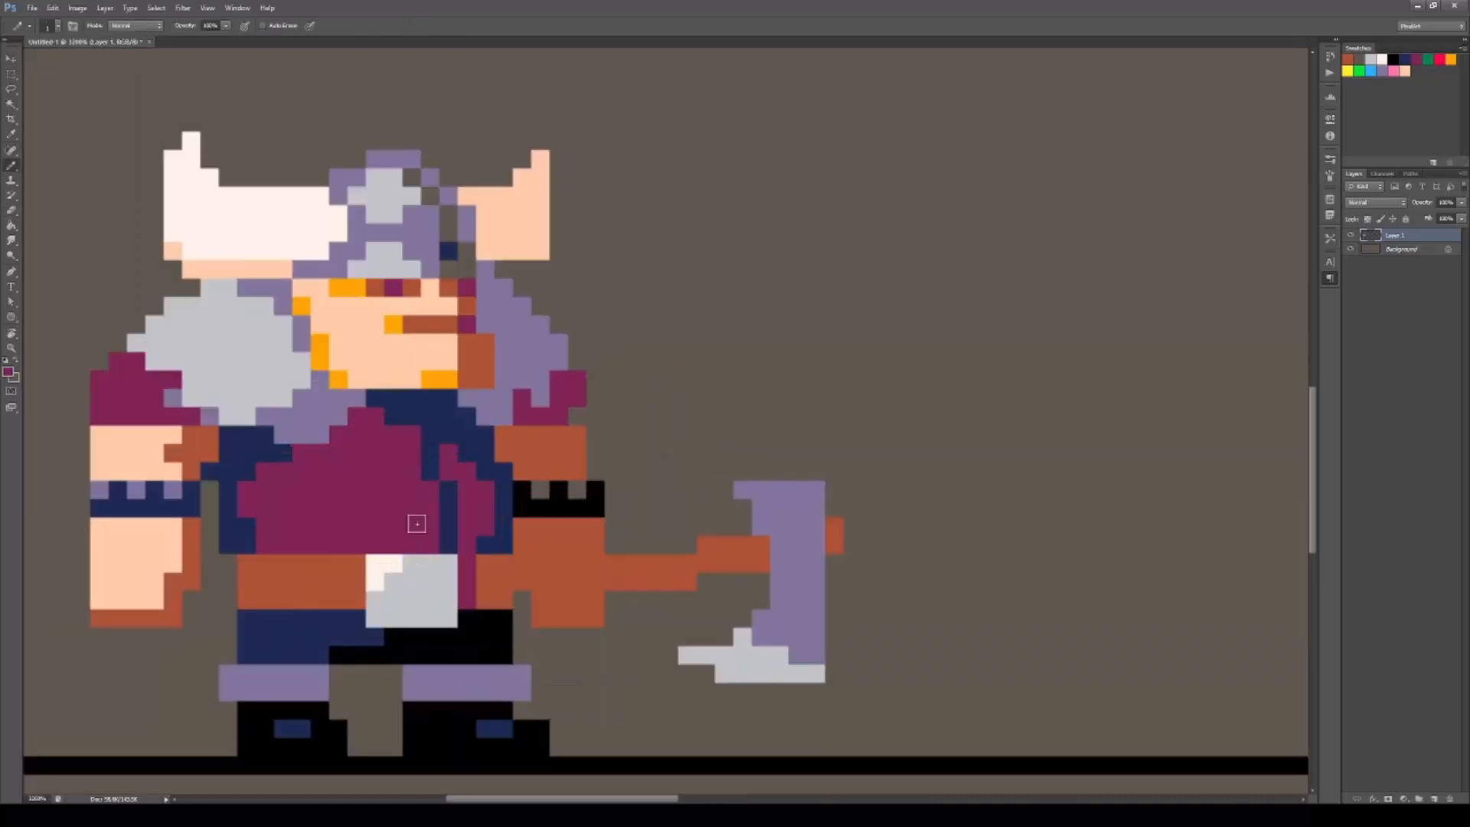
Cover the tunic's vertical trim with maroon and draw diagonal navy stripes across the chest.
drag(448, 544, 429, 434)
alt+click(438, 413)
drag(338, 544, 449, 451)
drag(265, 545, 302, 508)
drag(356, 453, 374, 435)
Extend the diagonal navy pattern over the tunic's lower right area.
click(393, 526)
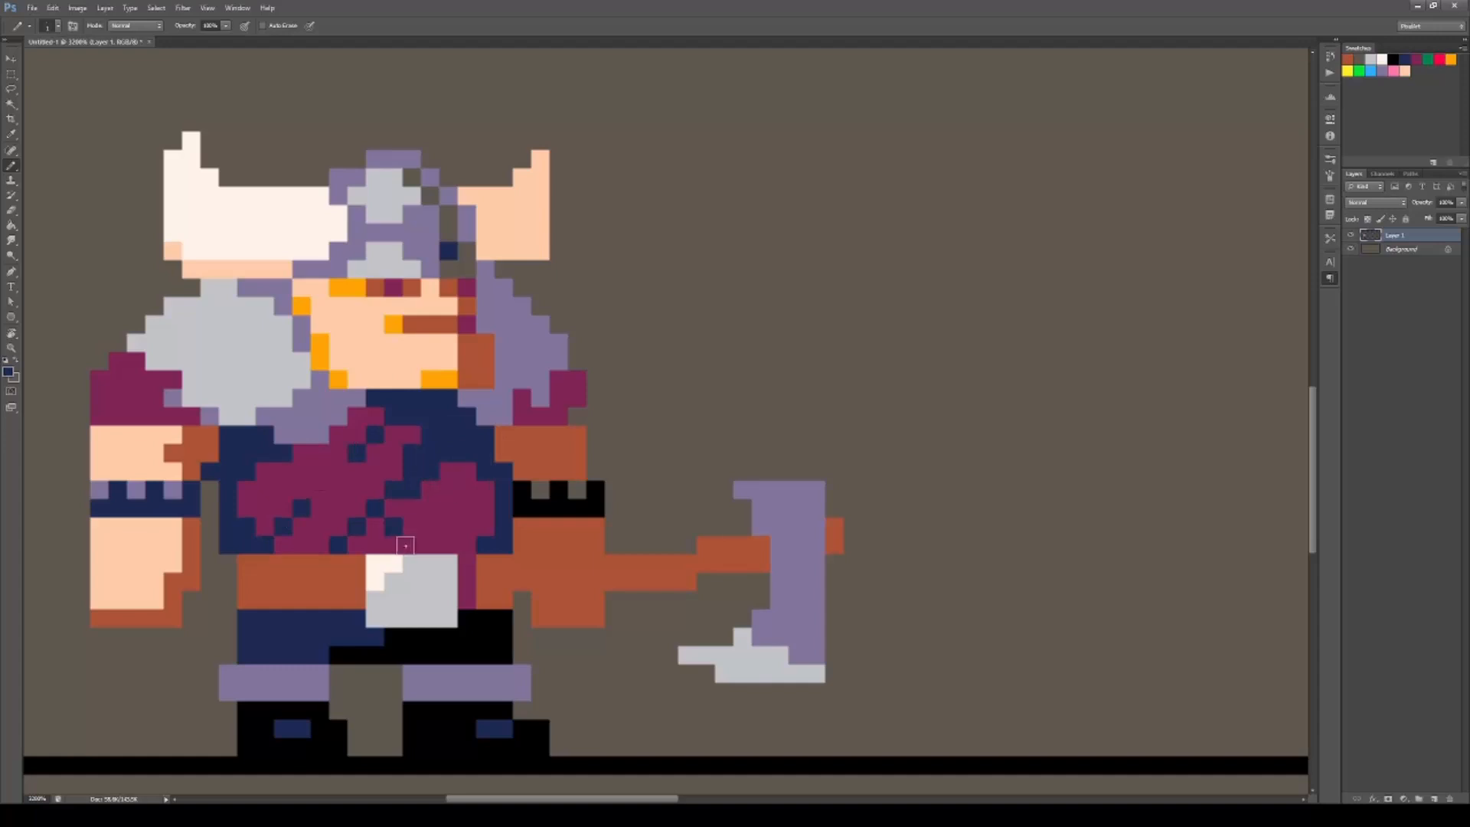
click(406, 545)
drag(448, 527, 485, 490)
click(448, 544)
scroll(499, 602, down, 1)
scroll(436, 452, up, 1)
scroll(474, 494, down, 1)
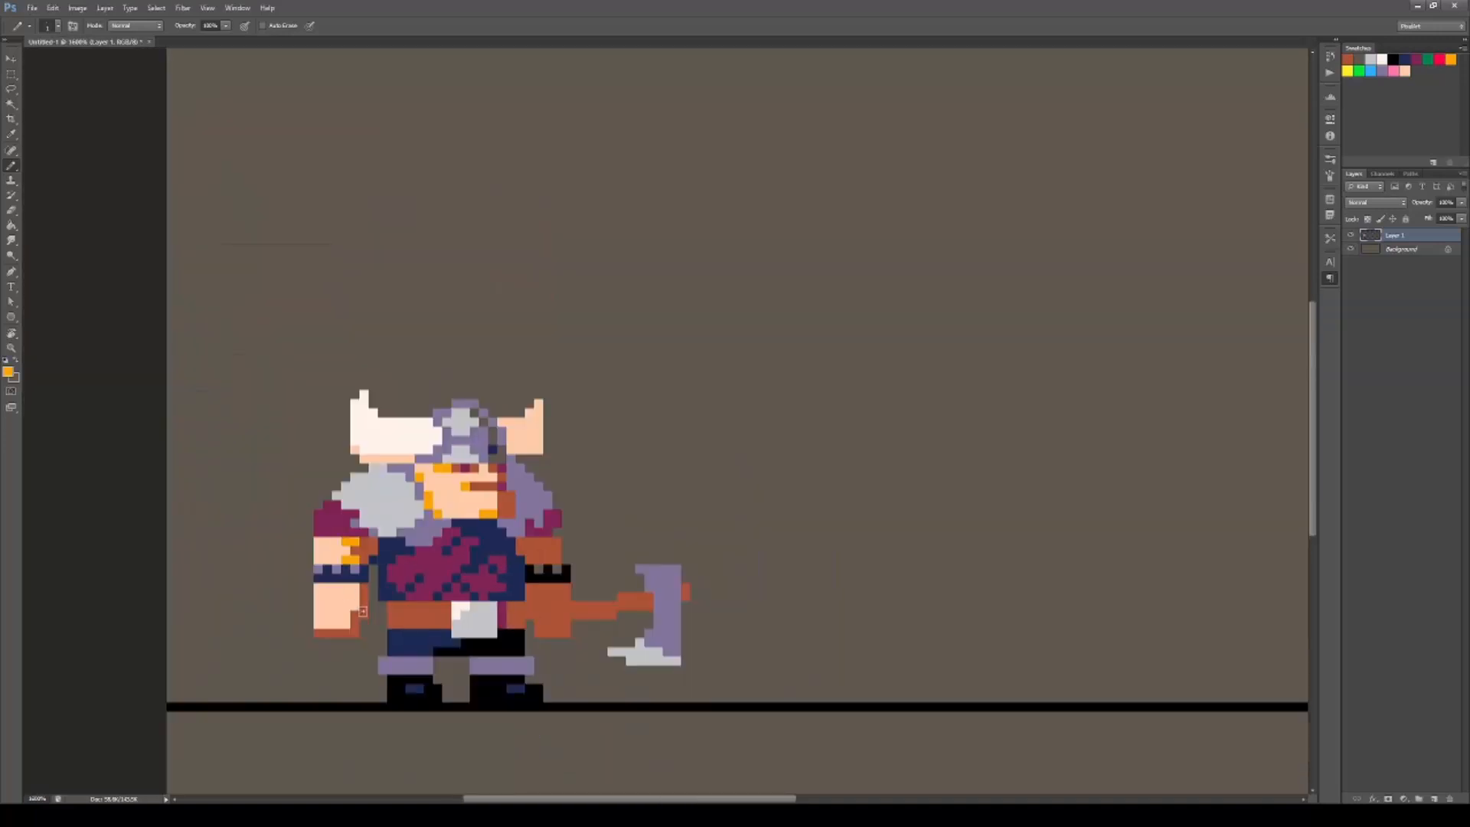
Undo the recent orange strokes on the arm and paint orange hair with brown strands beneath the Viking's white horn.
key(ctrl+alt+z)
key(ctrl+alt+z)
key(ctrl+alt+z)
mouse_move(382, 468)
mouse_down()
mouse_move(420, 496)
mouse_move(337, 486)
mouse_up()
alt+click(474, 469)
click(438, 468)
alt+click(392, 469)
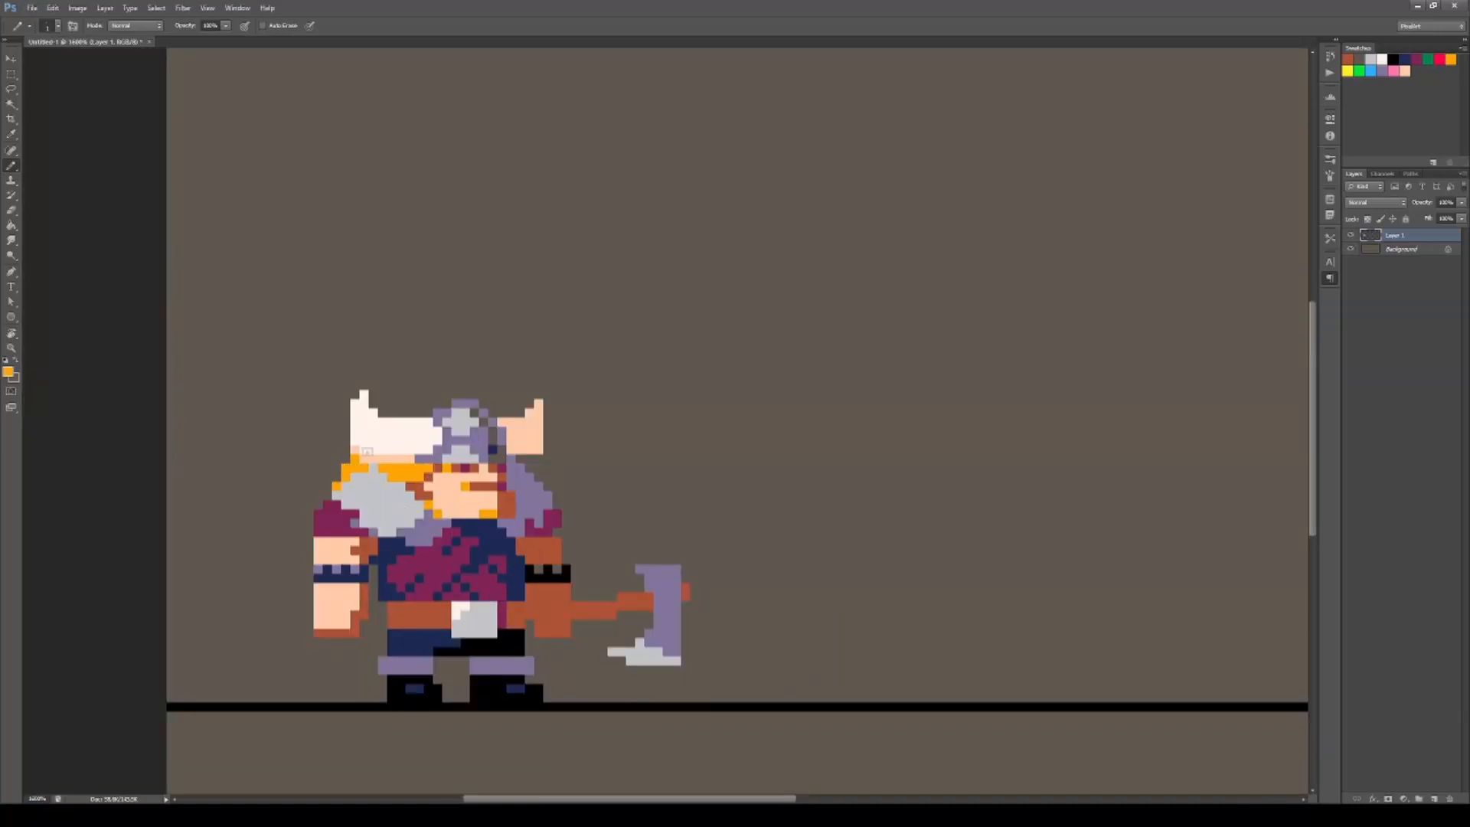
key(ctrl+z)
Refine the brown hairline and beard pixels along the side of the Viking's face.
scroll(500, 547, down, 1)
drag(447, 488, 427, 496)
scroll(501, 516, up, 2)
drag(426, 478, 488, 478)
scroll(493, 466, down, 2)
Rework the Viking's mouth and moustache with maroon, brown and skin-tone pixels.
alt+click(468, 471)
alt+click(497, 485)
drag(488, 492, 468, 484)
key(ctrl+alt+z)
key(ctrl+alt+z)
alt+click(475, 484)
click(482, 491)
alt+click(489, 492)
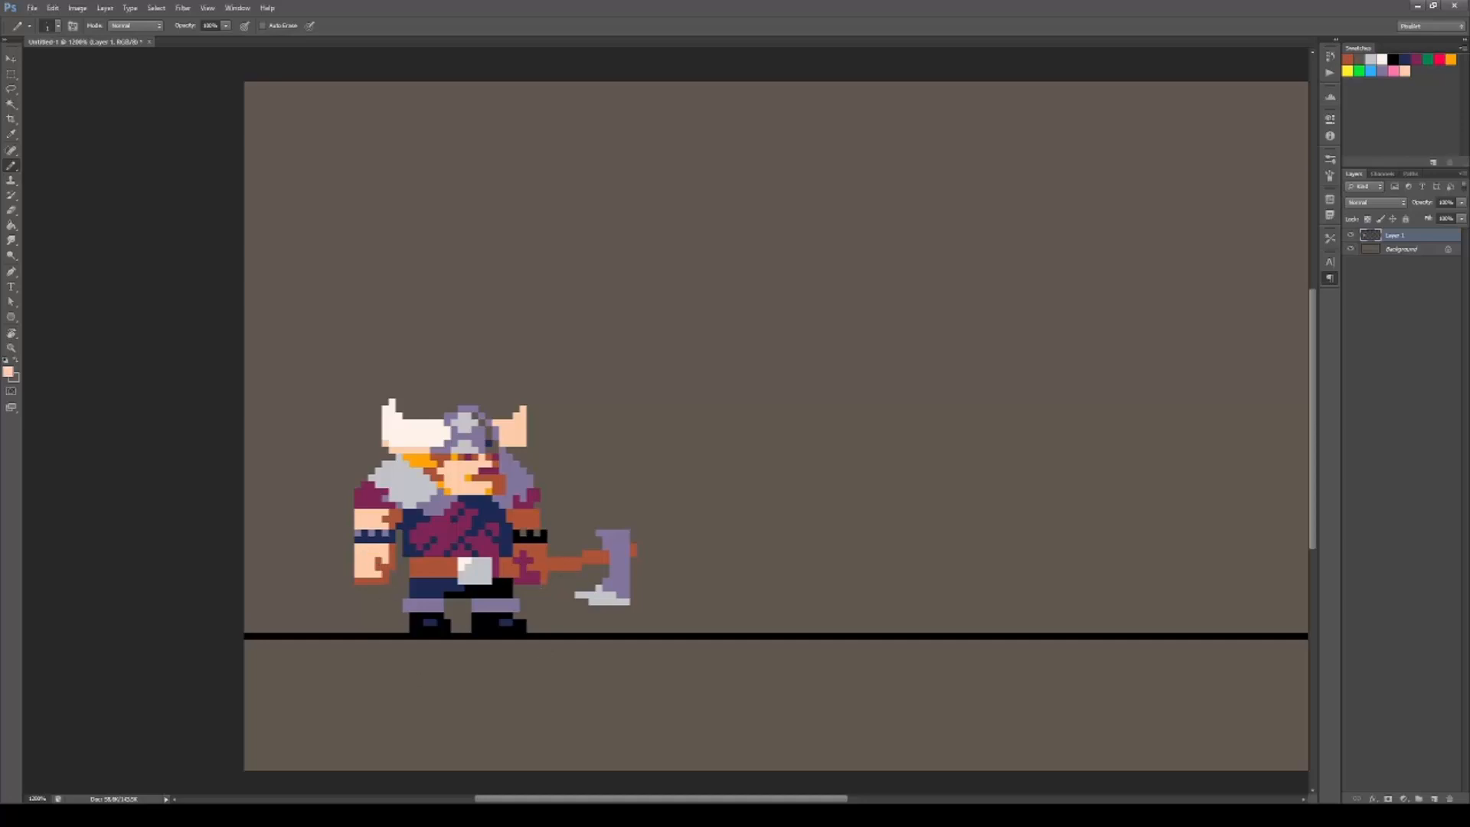
Sketch a hunched navy silhouette with horned head, torso and two legs on the ground line beside the Viking.
scroll(643, 606, up, 1)
drag(643, 606, 483, 512)
alt+click(283, 384)
drag(628, 324, 707, 367)
mouse_move(597, 295)
mouse_down()
mouse_move(625, 314)
mouse_move(698, 296)
mouse_up()
drag(606, 332, 560, 350)
drag(597, 369, 569, 378)
drag(661, 378, 643, 415)
mouse_move(597, 396)
mouse_down()
mouse_move(600, 475)
mouse_move(553, 543)
mouse_up()
drag(643, 461, 666, 498)
drag(661, 505, 688, 544)
Add a hanging rear arm and a front arm holding a bow to the navy silhouette.
drag(597, 383, 530, 452)
drag(551, 394, 522, 435)
mouse_move(671, 398)
mouse_down()
mouse_move(707, 460)
mouse_move(773, 422)
mouse_up()
drag(643, 433, 673, 464)
drag(689, 390, 680, 398)
drag(578, 358, 546, 404)
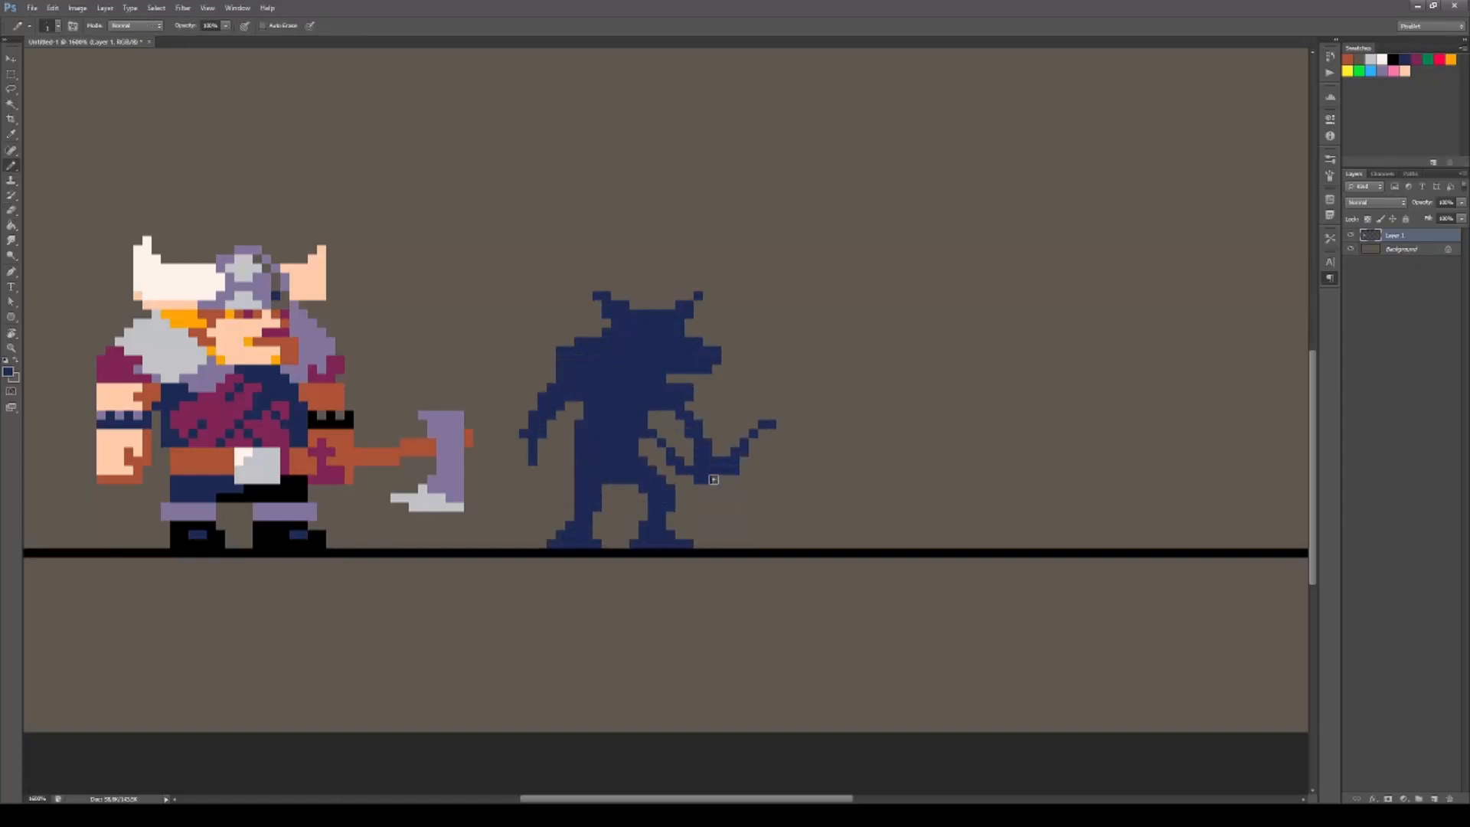
click(713, 479)
Color the archer's rear lower leg and boot brown and maroon.
key(e)
key(b)
mouse_move(569, 498)
mouse_down()
mouse_move(565, 542)
mouse_move(596, 544)
mouse_move(542, 543)
mouse_up()
alt+click(417, 447)
key(e)
alt+click(331, 475)
drag(588, 507, 562, 543)
Paint green areas on the archer's rear thigh and shoulder, trimming the shoulder's edge.
mouse_move(597, 461)
mouse_down()
mouse_move(580, 488)
mouse_move(597, 452)
mouse_up()
mouse_move(560, 351)
mouse_down()
mouse_move(607, 360)
mouse_move(597, 369)
mouse_up()
key(e)
drag(560, 369, 560, 378)
key(b)
Paint the archer's face in skin tone with a long nose, brown brow and beard, and a maroon mouth.
alt+click(634, 430)
mouse_move(631, 348)
mouse_down()
mouse_move(715, 367)
mouse_move(634, 378)
mouse_up()
key(e)
key(b)
alt+click(574, 502)
click(643, 350)
drag(660, 359, 648, 386)
drag(671, 333, 634, 333)
Erase the silhouette's head horns and shape a purple helmet with skin-colored tips at the sides.
key(e)
mouse_move(698, 296)
mouse_down()
mouse_move(680, 323)
mouse_move(625, 304)
mouse_move(661, 323)
mouse_up()
key(b)
alt+click(643, 322)
Paint the archer's front boot maroon and trim the toe and heel pixels of both boots.
alt+click(322, 351)
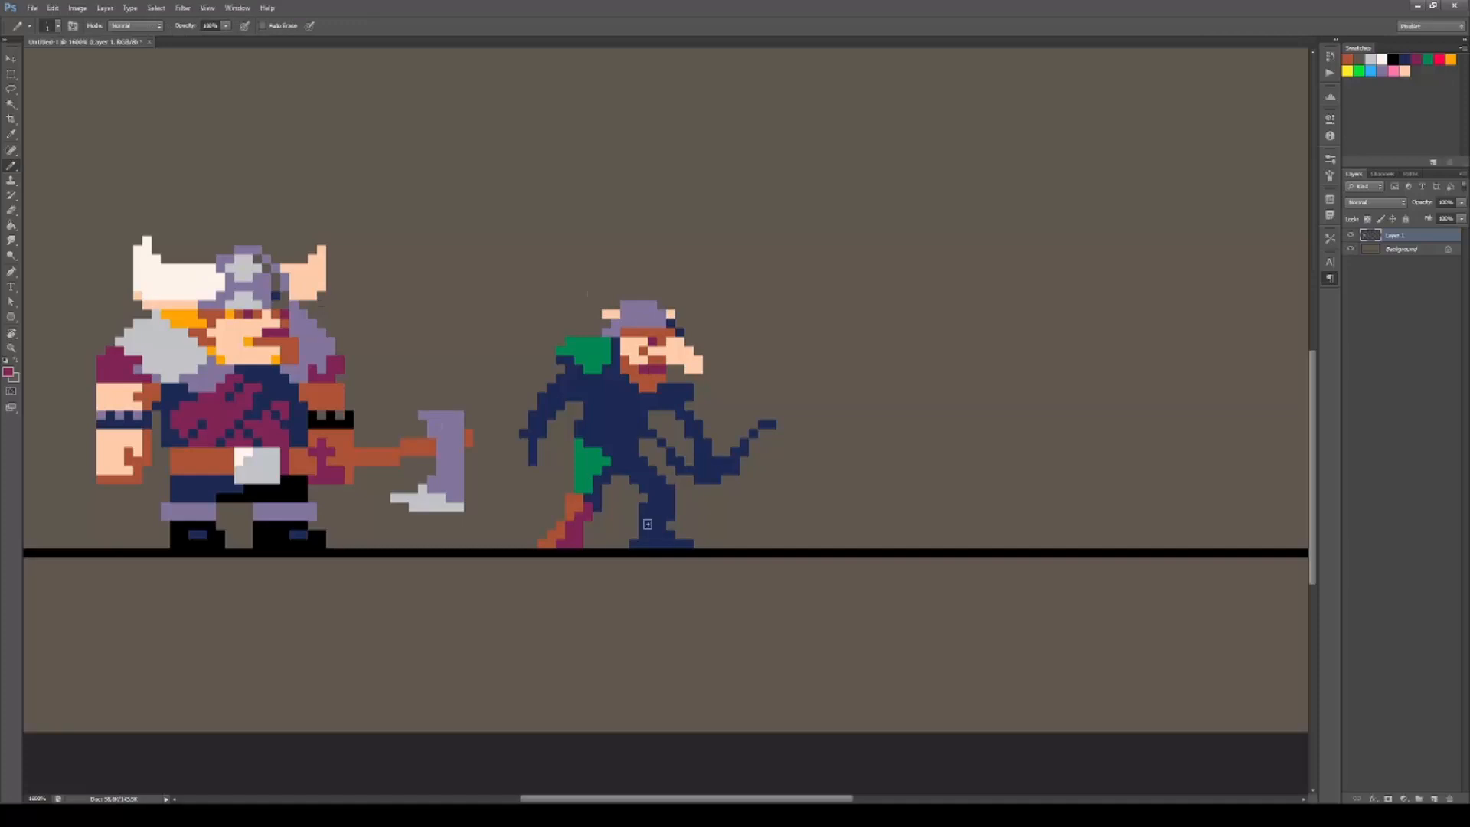
drag(648, 525, 666, 525)
drag(634, 543, 689, 543)
key(e)
click(634, 544)
drag(542, 544, 551, 534)
Recolor the archer's hanging rear arm in the light skin tone and broaden the hand.
key(b)
drag(523, 449, 551, 451)
alt+click(688, 360)
mouse_move(523, 435)
mouse_down()
mouse_move(551, 451)
mouse_move(532, 461)
mouse_up()
key(e)
key(b)
Recolor the archer's bow black and paint the front arm brown.
mouse_move(534, 424)
mouse_down()
mouse_move(553, 387)
mouse_move(688, 470)
mouse_move(772, 424)
mouse_up()
key(e)
click(716, 480)
key(b)
alt+click(648, 381)
mouse_move(671, 397)
mouse_down()
mouse_move(707, 446)
mouse_move(703, 479)
mouse_up()
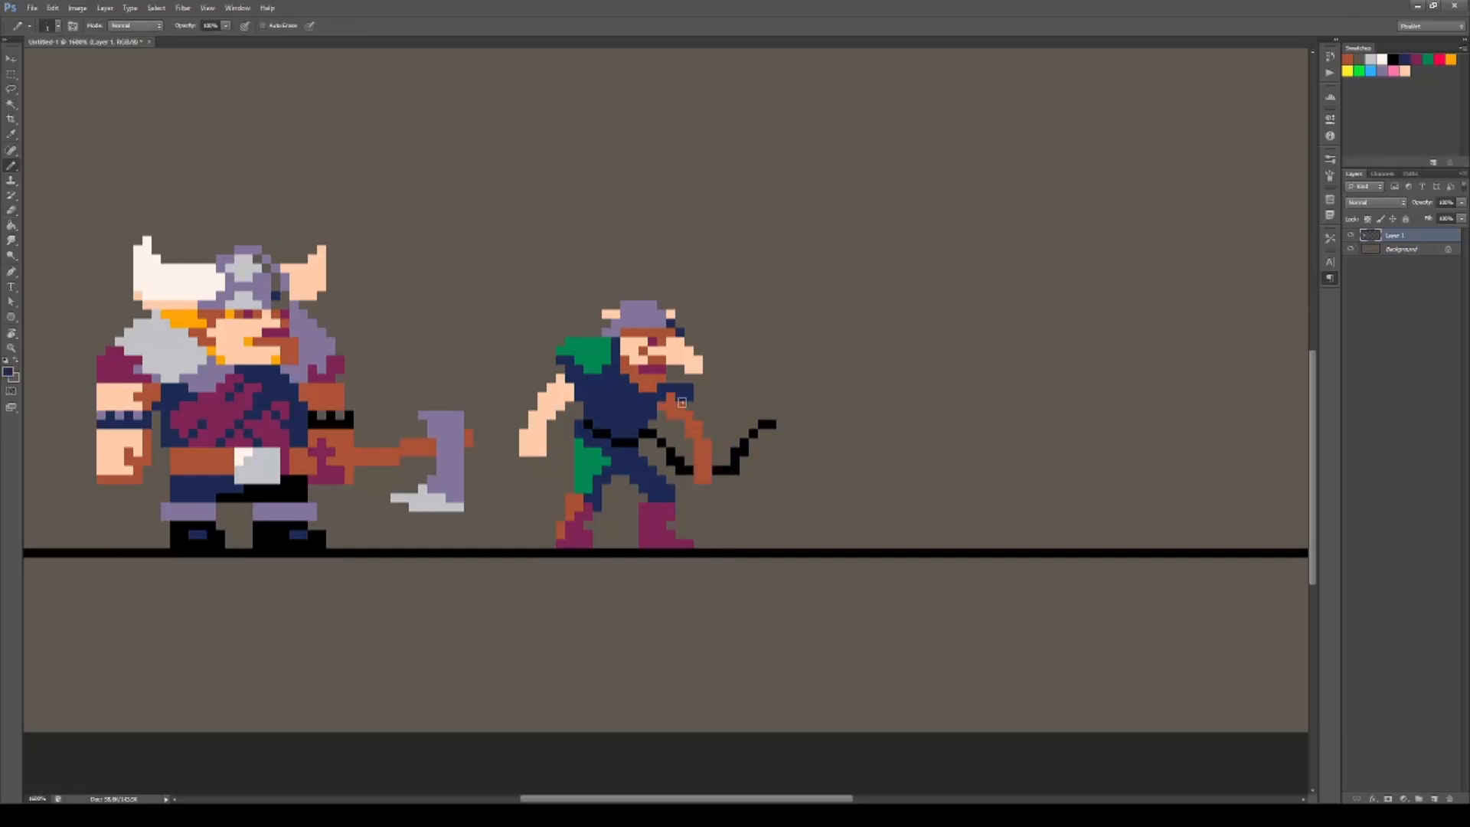
Shape the navy collar under the archer's beard and trim the nose and front shoulder.
mouse_move(675, 369)
mouse_down()
mouse_move(689, 378)
mouse_move(680, 396)
mouse_move(689, 368)
mouse_up()
key(e)
key(b)
key(e)
key(b)
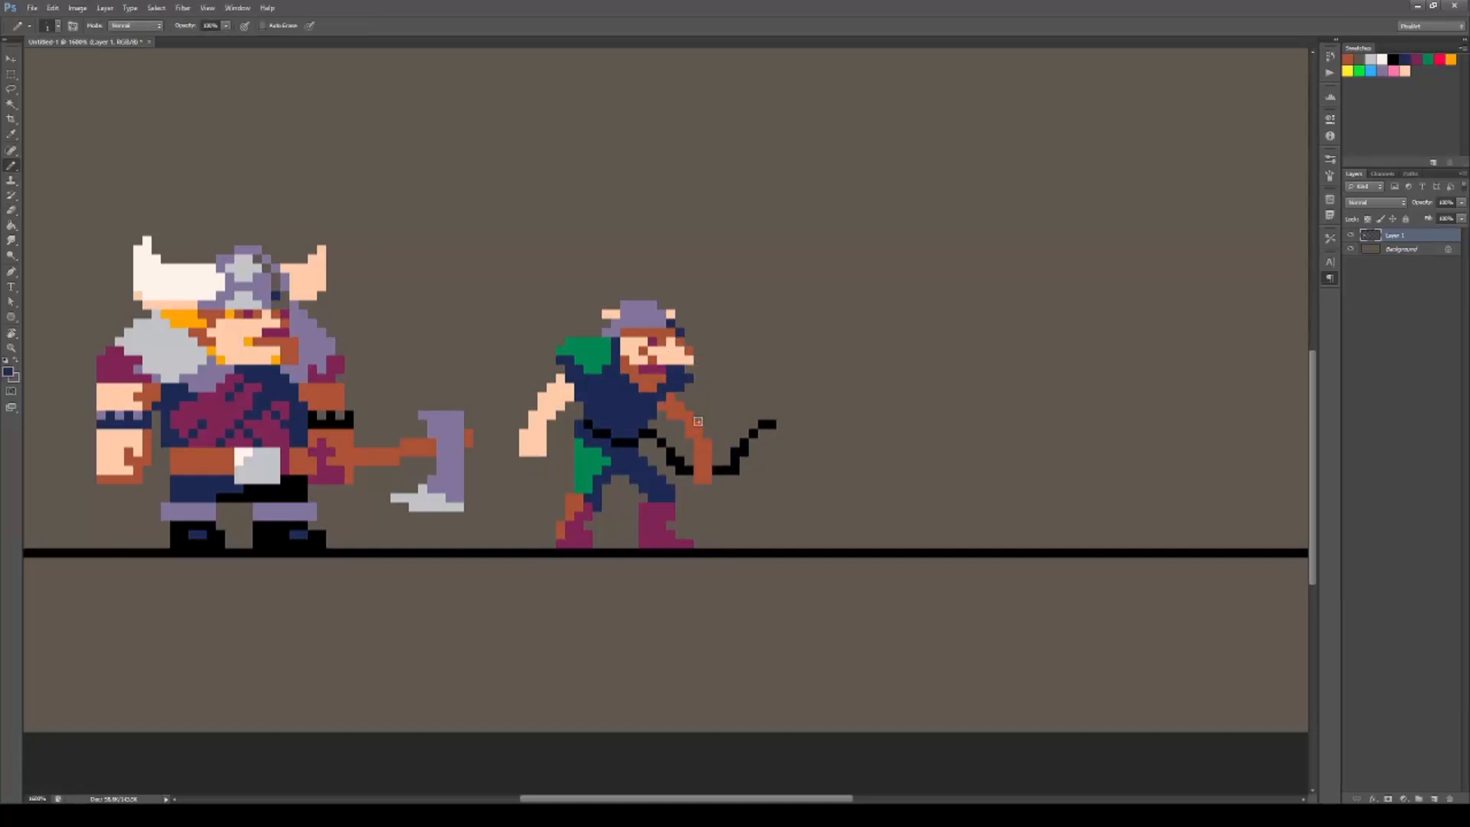
Select the archer's head, upper body, arms and bow and nudge them down two pixels.
key(m)
drag(542, 282, 721, 419)
drag(500, 383, 561, 459)
drag(639, 402, 788, 475)
key(v)
key(Down)
key(Down)
key(ctrl+d)
key(b)
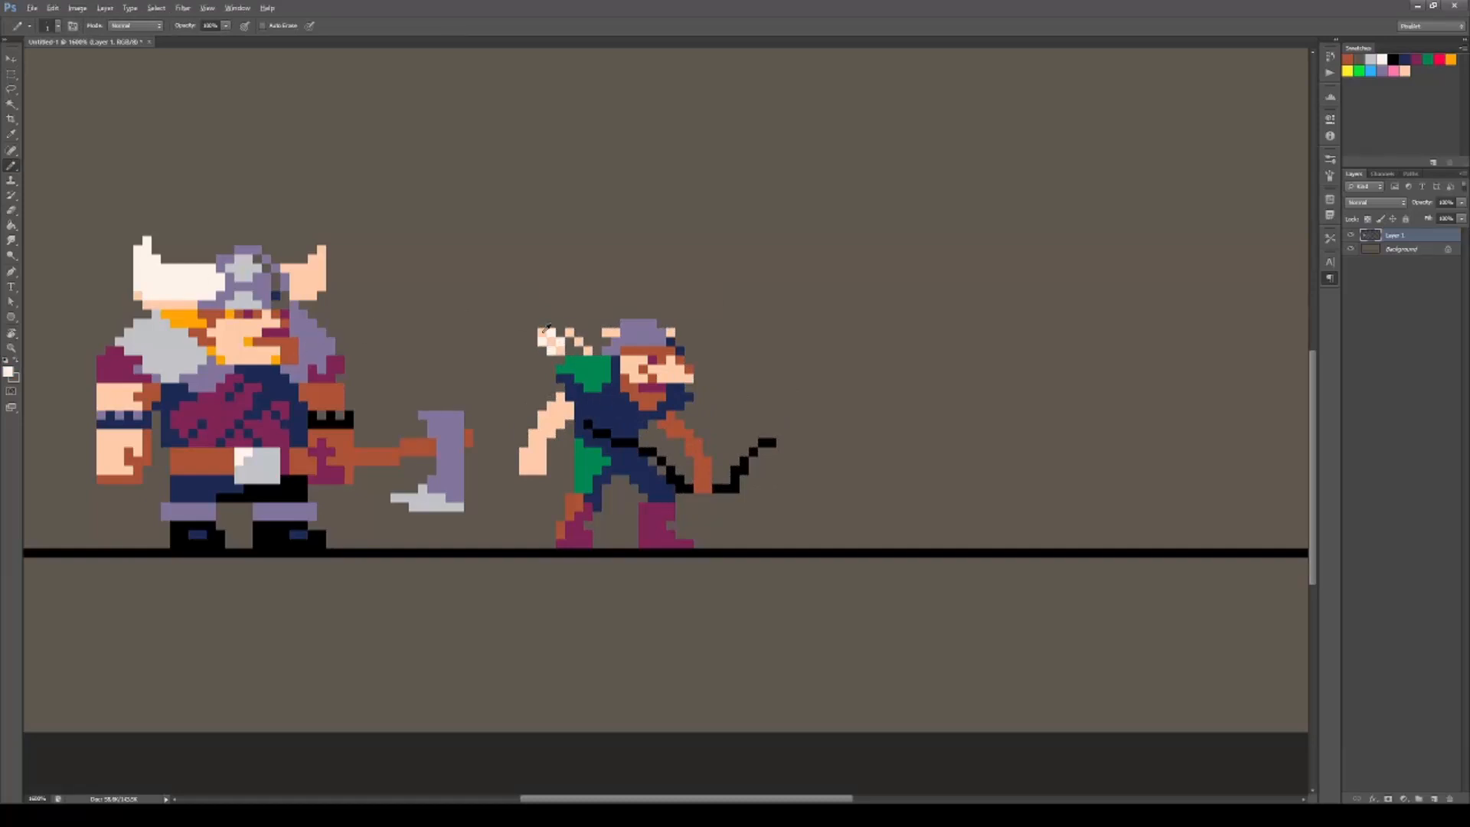
Add white, brown and purple arrow ends behind the archer's shoulder and nudge them down one pixel.
alt+click(542, 332)
click(533, 323)
alt+click(615, 341)
mouse_move(587, 341)
mouse_down()
mouse_move(551, 351)
mouse_move(628, 309)
mouse_up()
click(560, 323)
click(569, 343)
alt+click(560, 342)
key(m)
key(v)
key(Down)
key(ctrl+d)
Add light grey highlight pixels to the archer's helmet.
key(b)
alt+click(579, 334)
alt+click(623, 303)
click(614, 314)
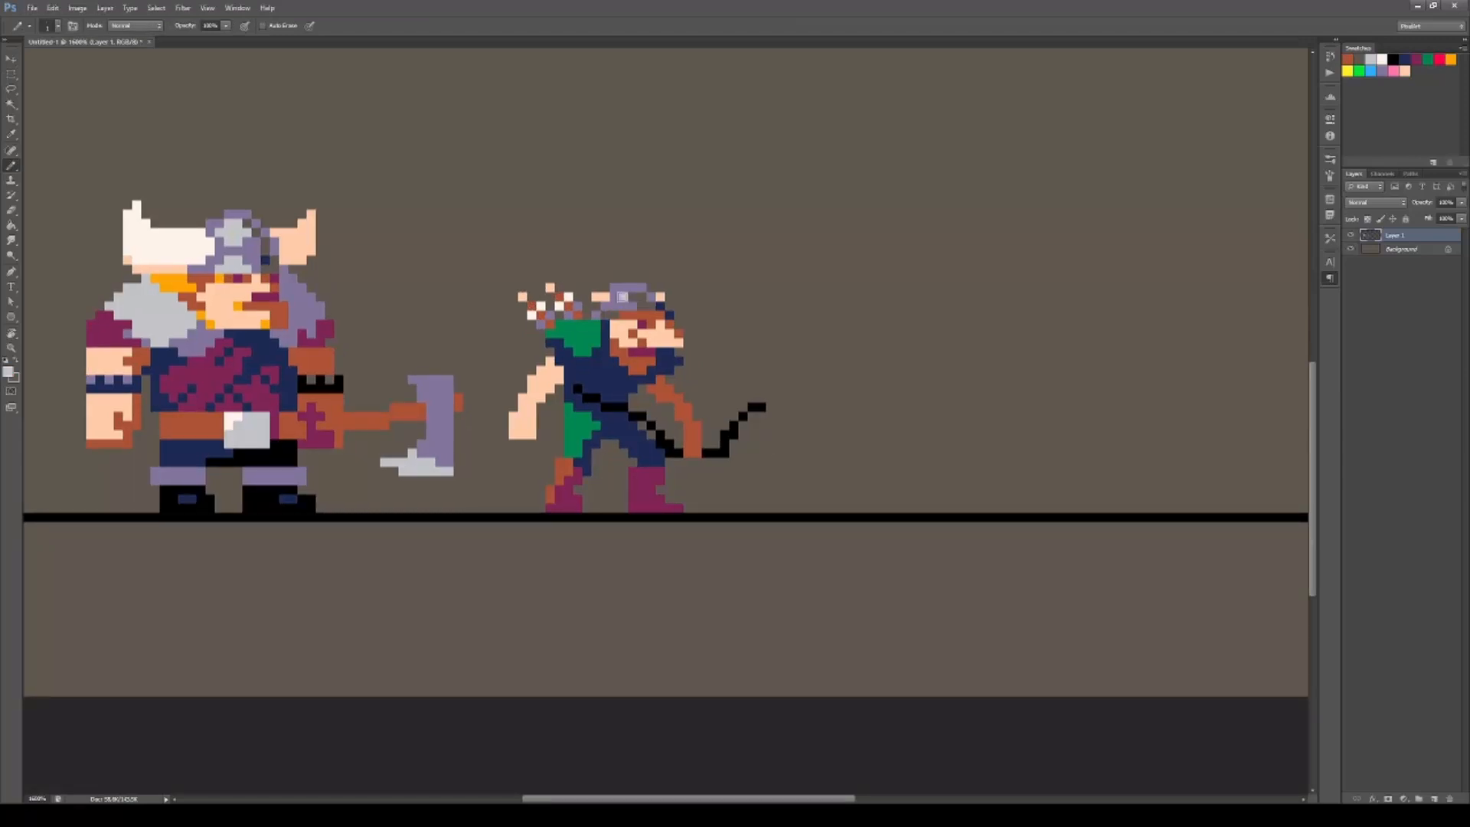
Erase the archer's long bow and redraw it as a smaller black bow around the front hand.
key(e)
click(642, 416)
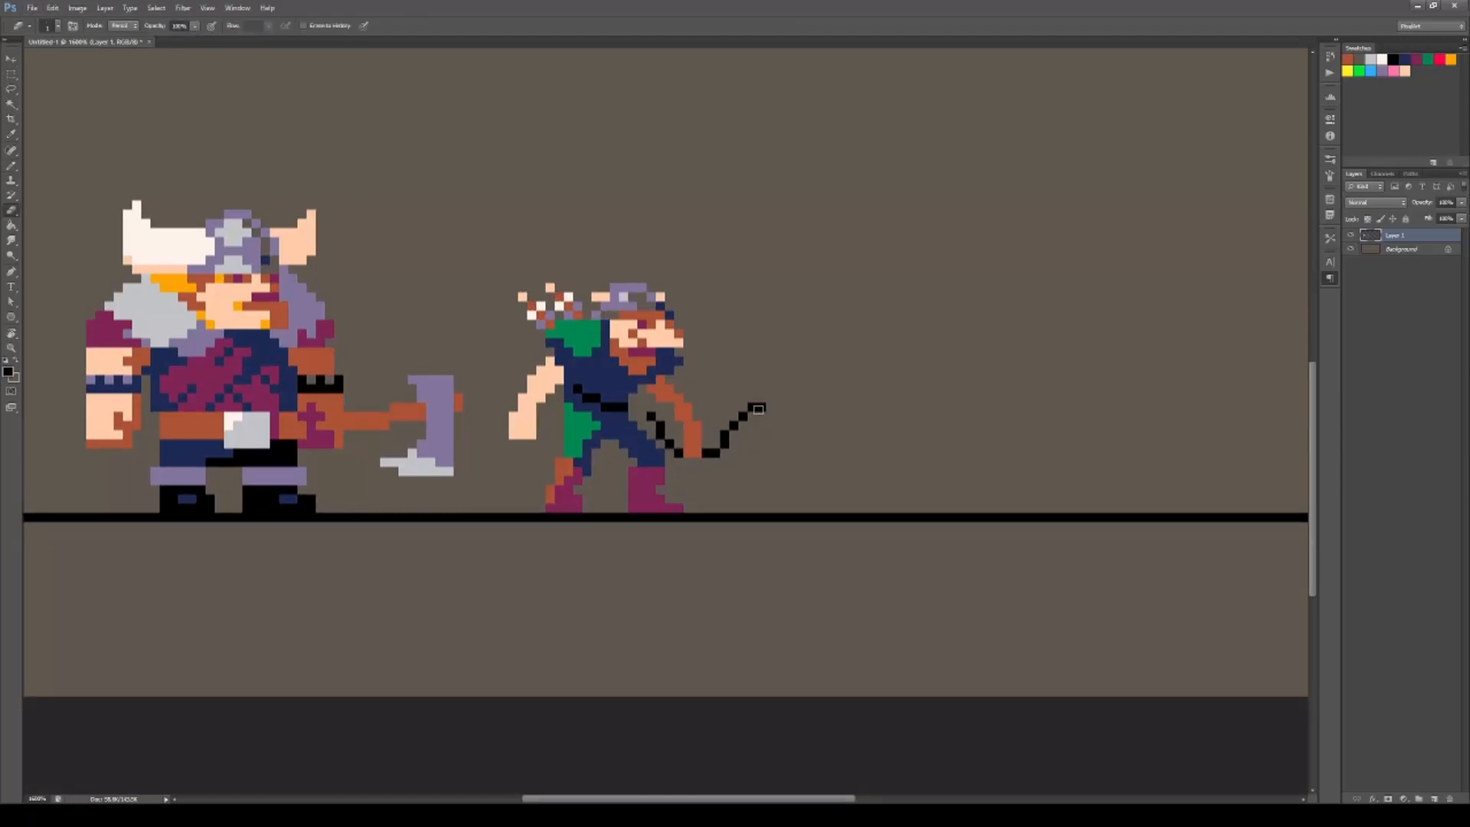
key(b)
mouse_move(715, 444)
mouse_down()
mouse_move(734, 415)
mouse_move(725, 445)
mouse_move(725, 415)
mouse_move(744, 466)
mouse_move(694, 413)
mouse_move(716, 398)
mouse_move(643, 389)
mouse_up()
key(e)
key(b)
alt+click(692, 436)
key(e)
Adjust the front hand's position, add a navy bowstring and shade the archer's front forearm maroon.
key(m)
key(v)
key(b)
alt+click(689, 388)
key(e)
key(b)
alt+click(683, 421)
drag(669, 389, 669, 407)
Shade the archer's hanging rear arm with brown.
key(e)
key(b)
drag(558, 366, 524, 416)
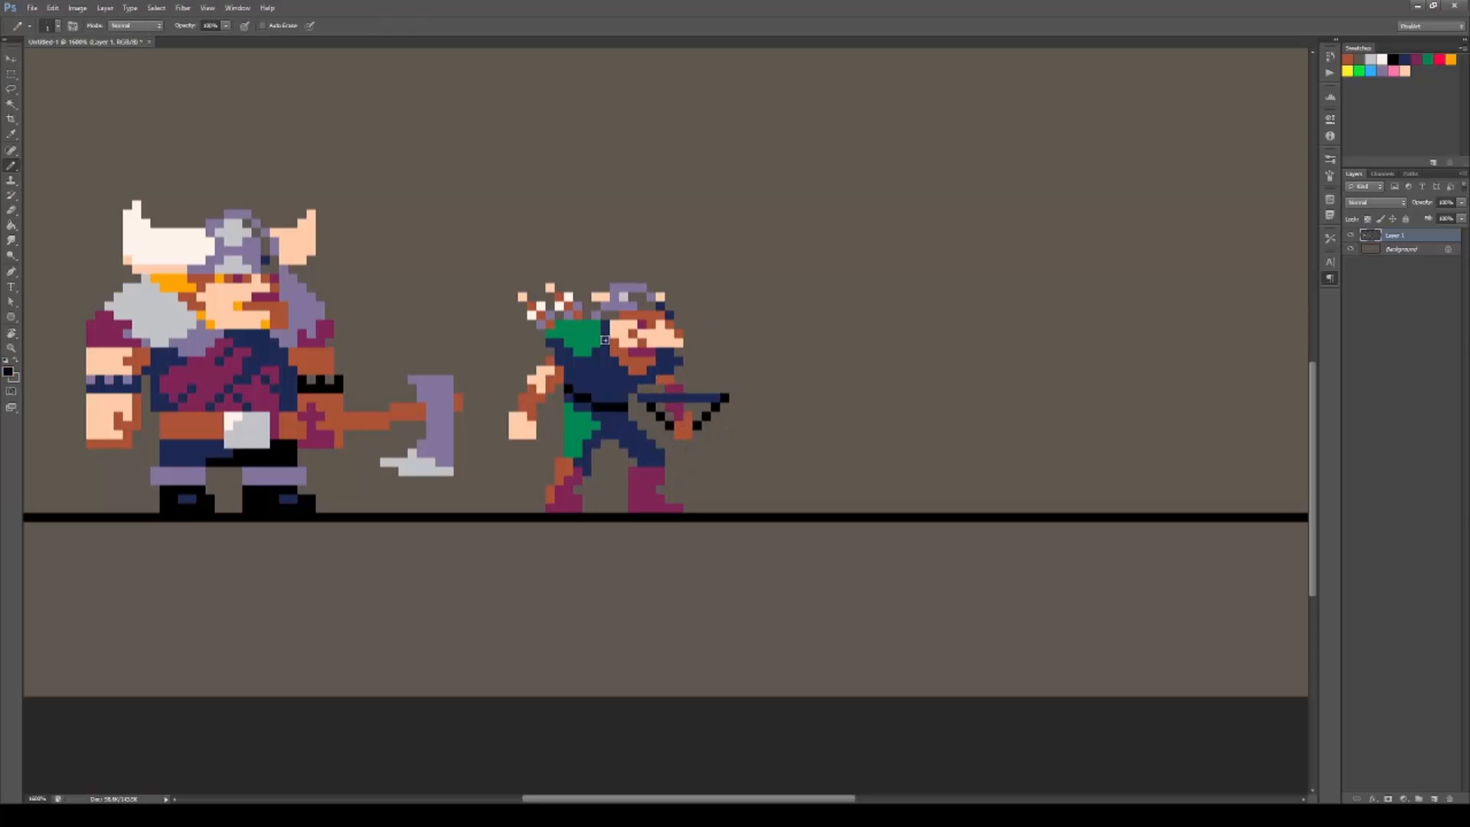
Cover the archer's chest, collar edge and waist with black.
mouse_move(604, 339)
mouse_down()
mouse_move(605, 390)
mouse_move(669, 360)
mouse_up()
drag(626, 429, 597, 444)
scroll(664, 496, down, 2)
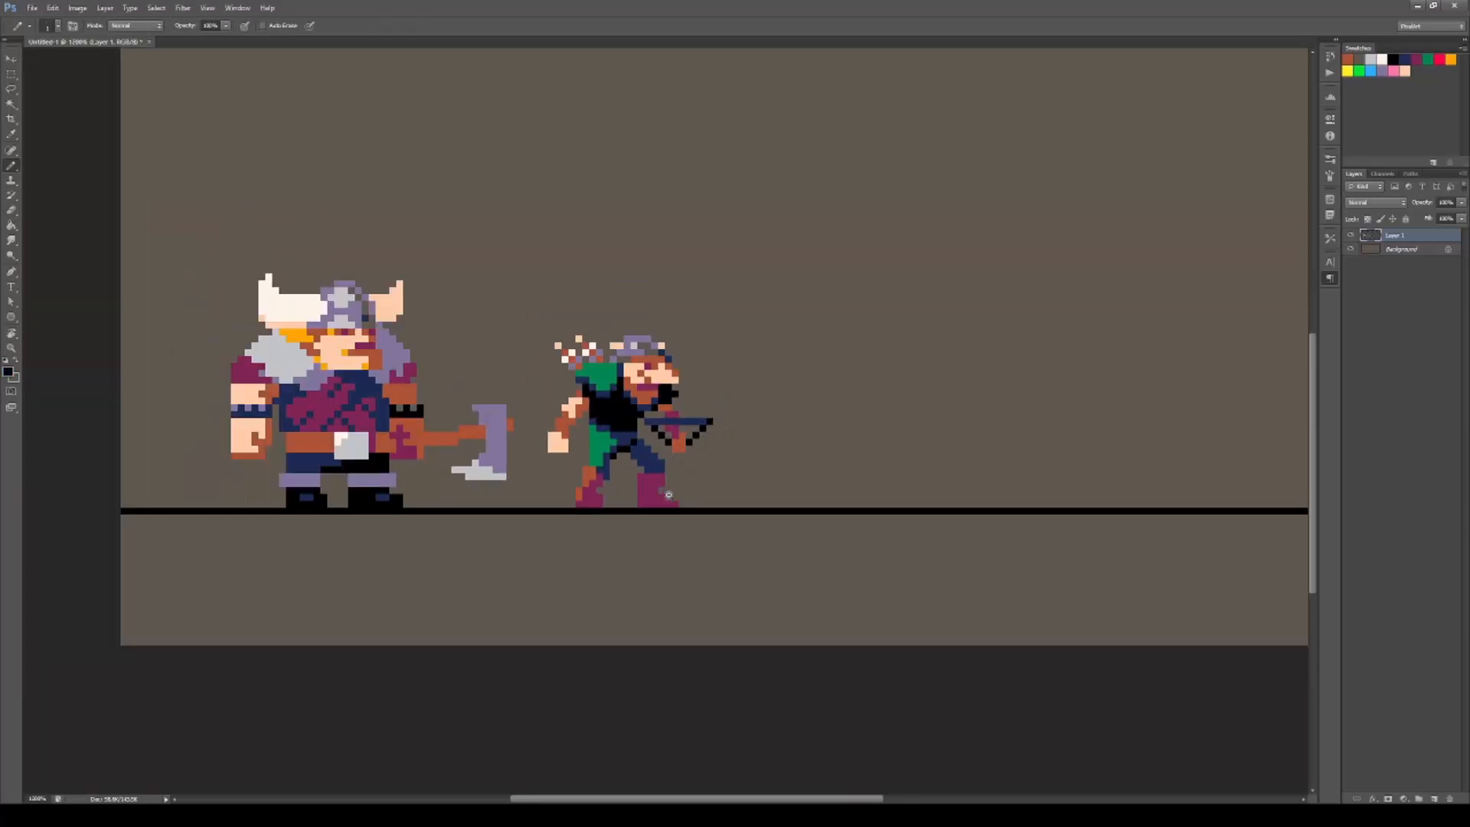
scroll(630, 517, up, 2)
Duplicate the character layer for a black outline behind both figures and recolor the archer's bow maroon.
key(ctrl+j)
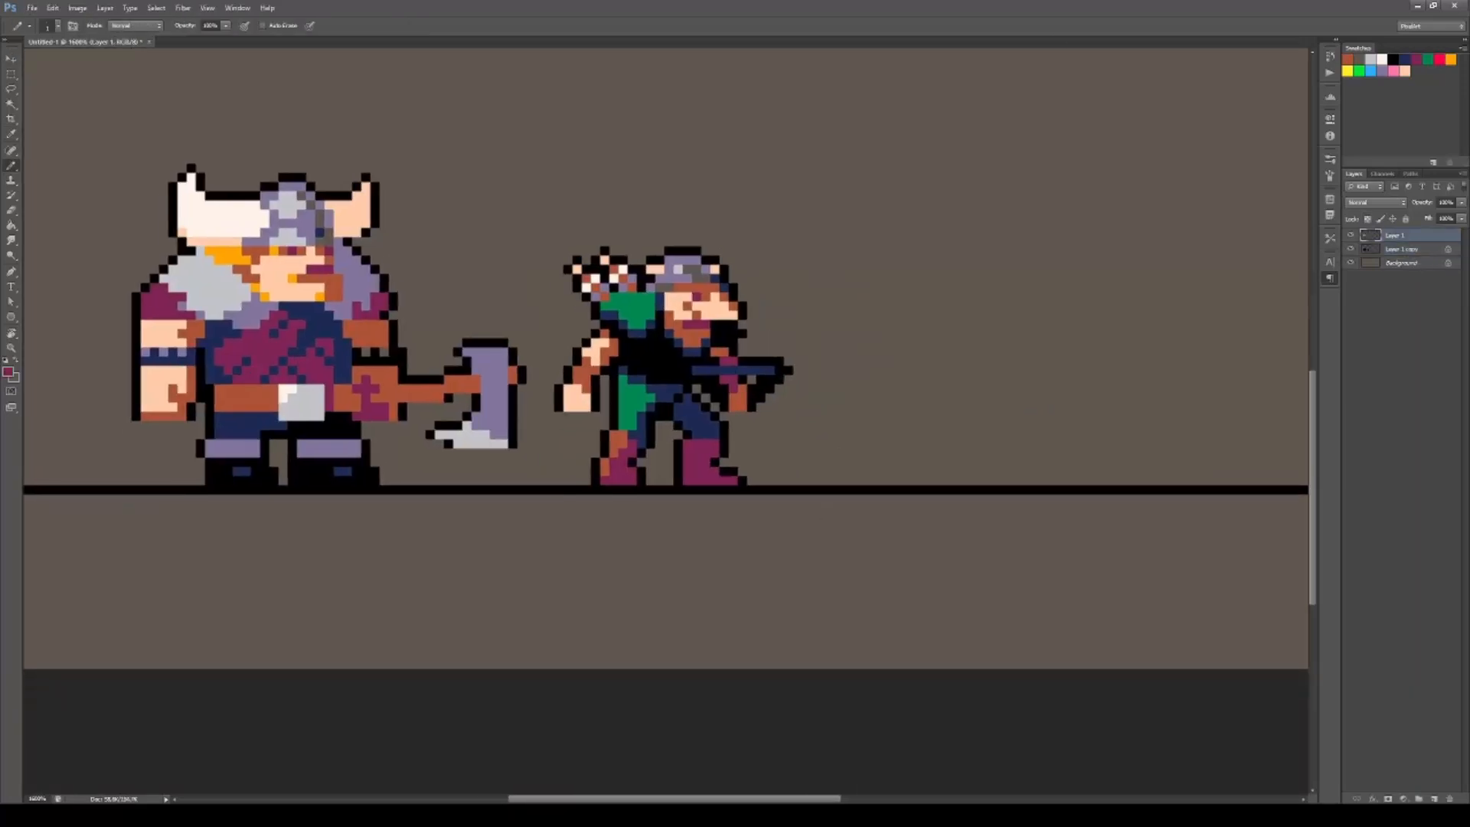
drag(708, 382, 734, 391)
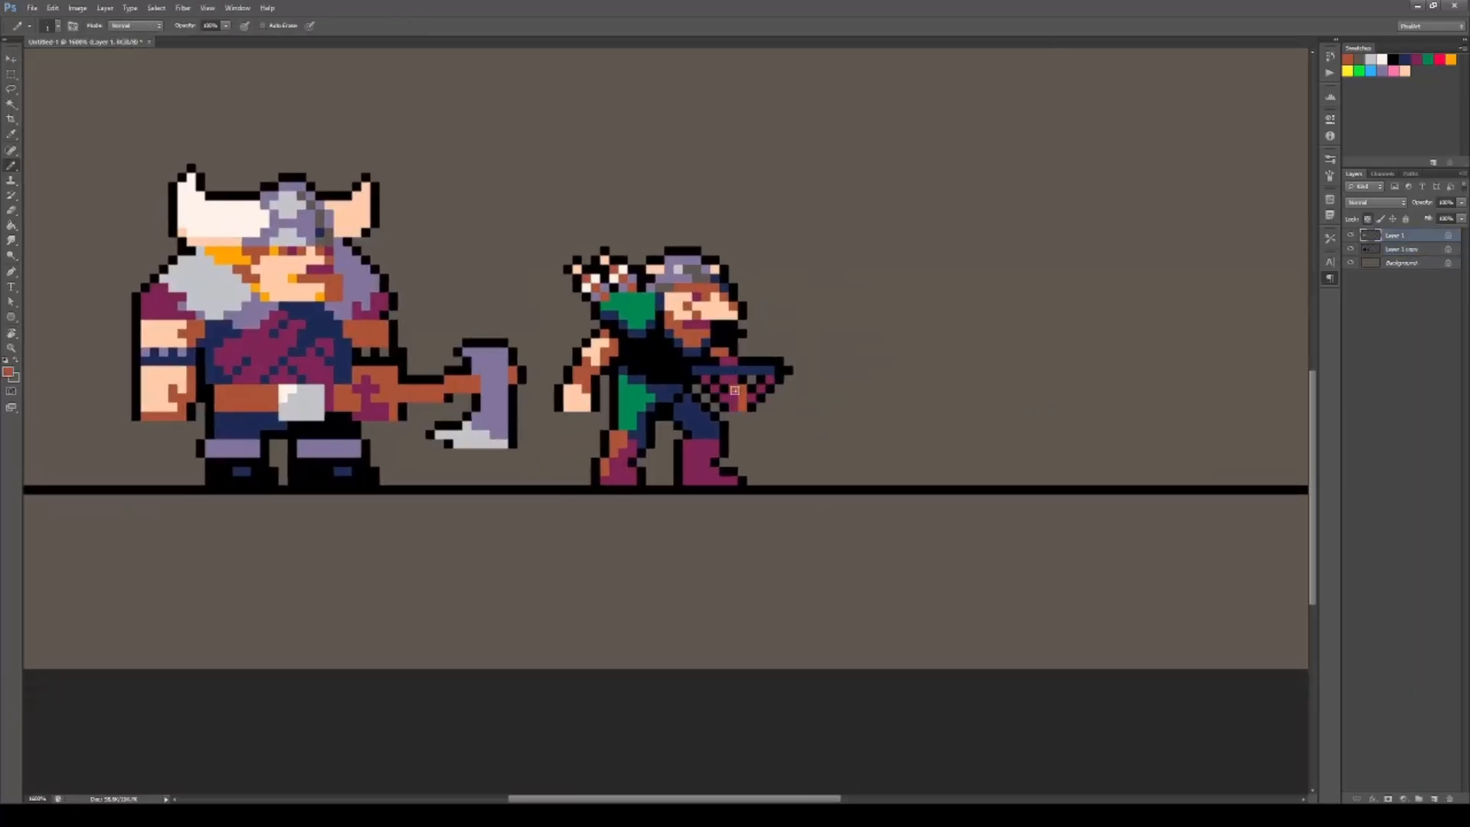
Complete the black outline beneath the Viking's axe blade on Layer 1 copy.
click(1392, 59)
click(1402, 249)
drag(439, 444, 512, 453)
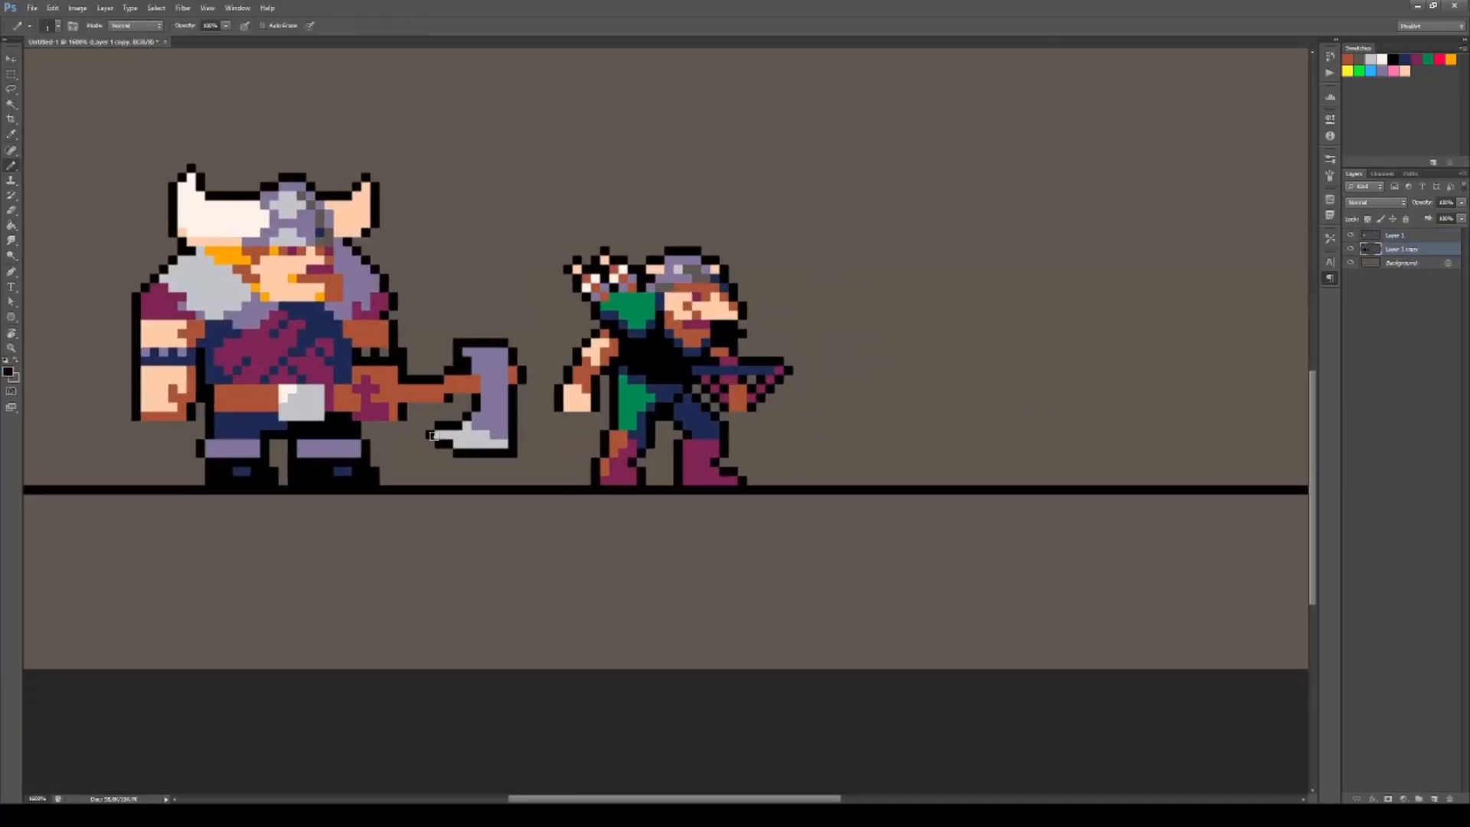
key(ctrl+minus)
key(ctrl+plus)
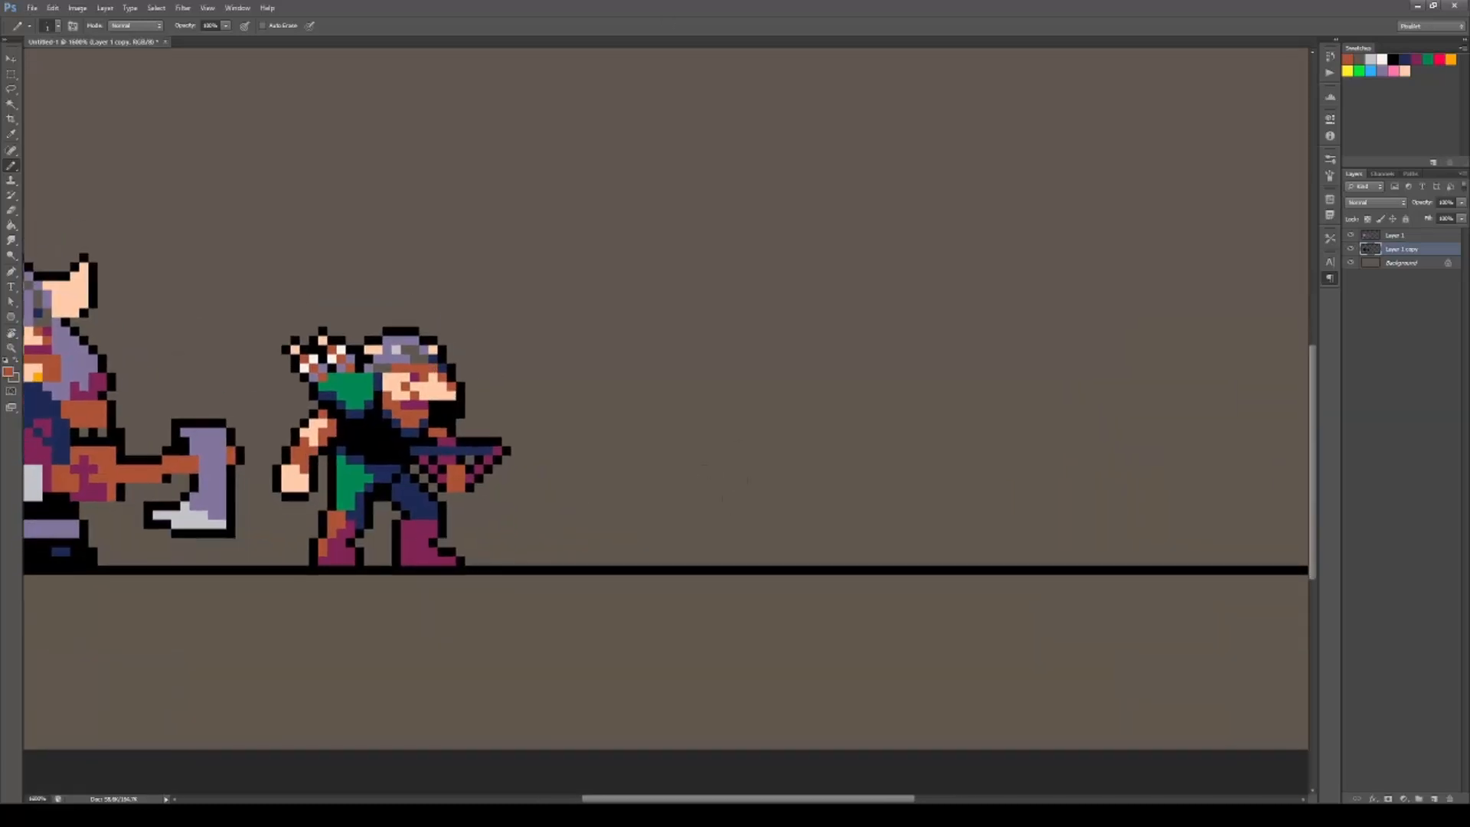
Sketch a third figure in brown on Layer 1, with a large head, curved cloak-like back, arm and feet.
click(1395, 235)
mouse_move(700, 306)
mouse_down()
mouse_move(667, 333)
mouse_move(727, 516)
mouse_up()
drag(727, 335, 766, 560)
mouse_move(653, 359)
mouse_down()
mouse_move(625, 505)
mouse_move(675, 515)
mouse_up()
mouse_move(672, 524)
mouse_down()
mouse_move(663, 560)
mouse_move(792, 411)
mouse_up()
drag(736, 324, 724, 367)
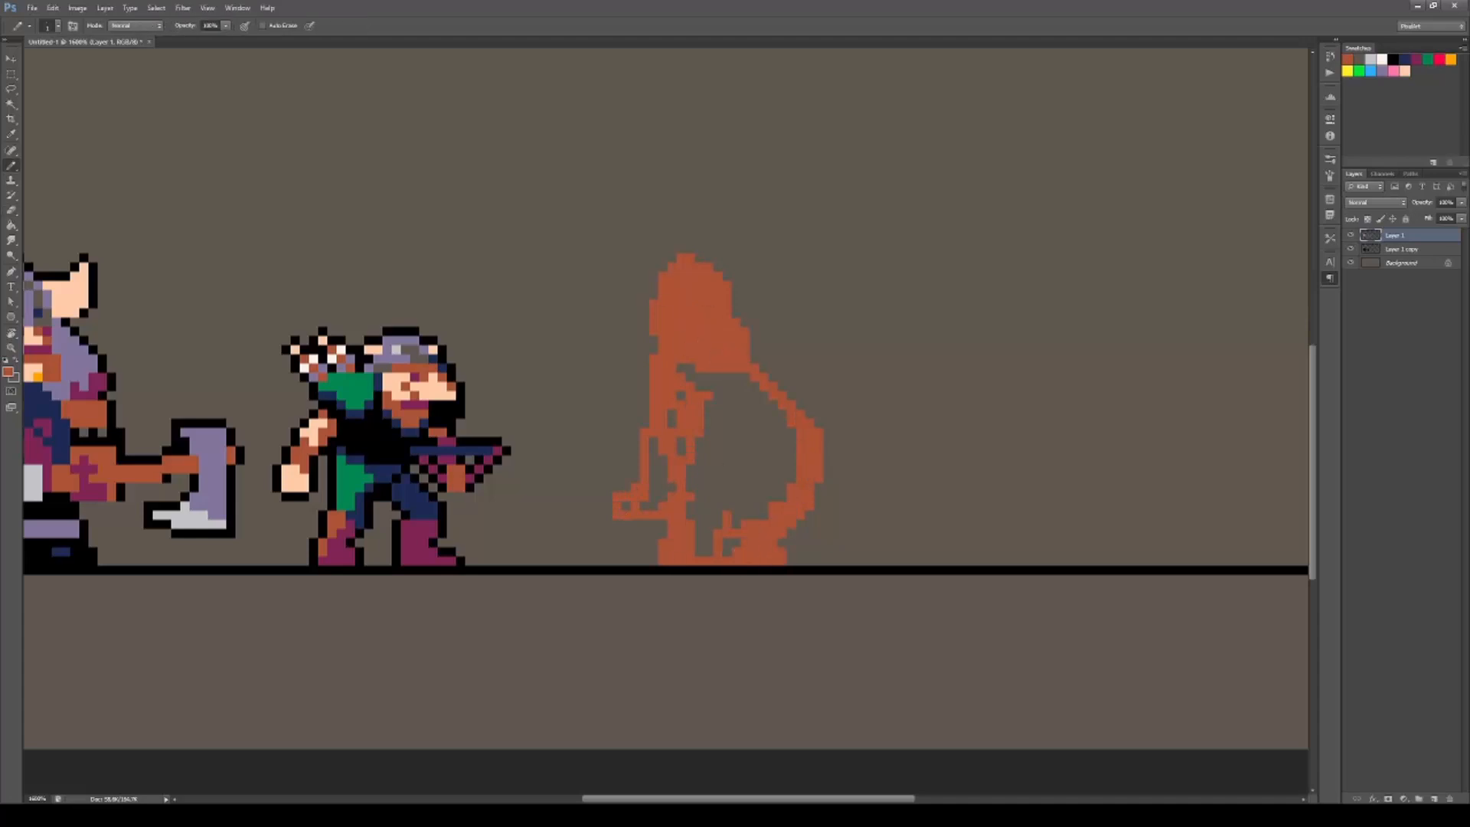
Outline the third figure's face area in the light skin tone and fill it.
alt+click(445, 393)
drag(671, 294, 727, 286)
drag(663, 349, 744, 360)
key(g)
click(698, 322)
key(b)
alt+click(663, 370)
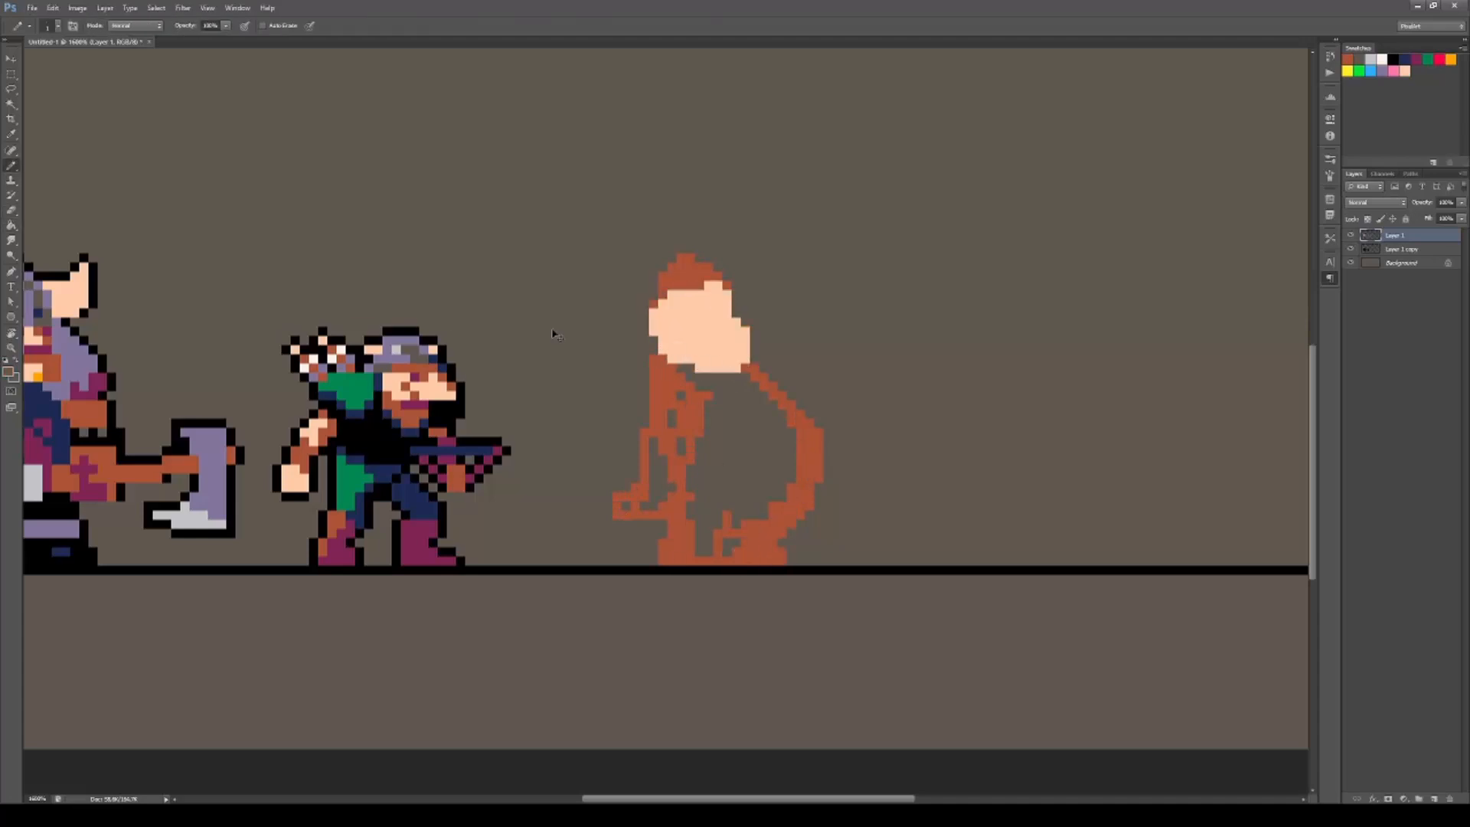
Paint a purple cap on the third figure's head and erase the pixels above it.
alt+click(386, 357)
mouse_move(663, 294)
mouse_down()
mouse_move(698, 260)
mouse_move(725, 286)
mouse_up()
key(e)
mouse_move(691, 294)
mouse_down()
mouse_move(670, 294)
mouse_move(692, 258)
mouse_up()
key(b)
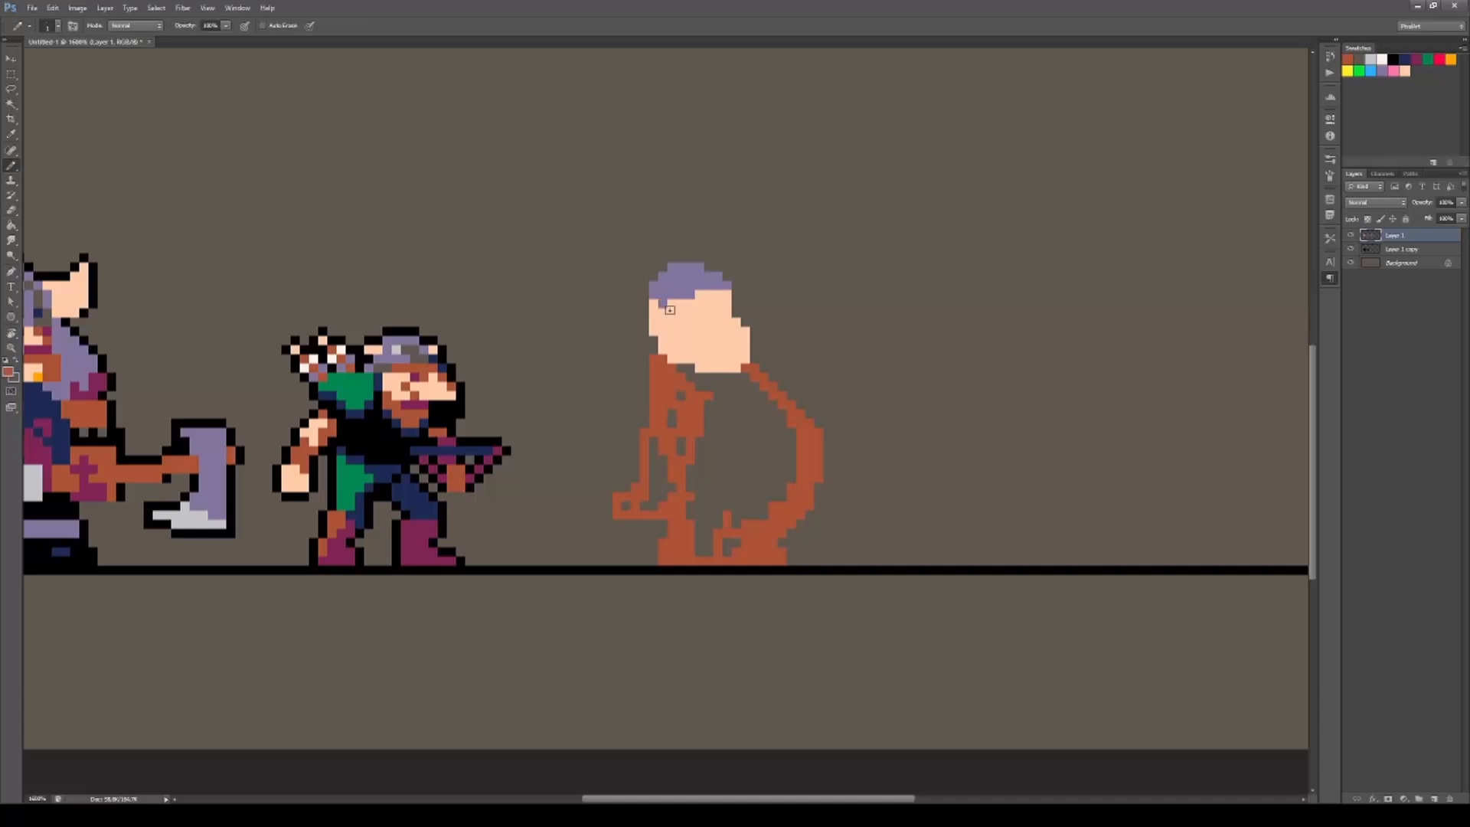
Draw the third figure's facial features in brown and paint the lowered arm in the light skin tone.
drag(726, 314, 718, 313)
mouse_move(727, 322)
mouse_down()
mouse_move(709, 331)
mouse_move(745, 338)
mouse_up()
mouse_move(726, 350)
mouse_down()
mouse_move(742, 377)
mouse_move(654, 429)
mouse_up()
alt+click(673, 356)
mouse_move(654, 429)
mouse_down()
mouse_move(620, 508)
mouse_move(672, 408)
mouse_up()
key(e)
click(663, 515)
Outline the third figure's large rounded body in navy and fill it.
key(b)
alt+click(424, 497)
drag(672, 506, 755, 377)
key(g)
click(751, 456)
Reshape the third figure's navy legs and feet and tidy the gap between them.
alt+click(699, 378)
key(e)
mouse_move(718, 542)
mouse_down()
mouse_move(708, 561)
mouse_move(735, 553)
mouse_up()
key(b)
drag(736, 543, 727, 552)
key(e)
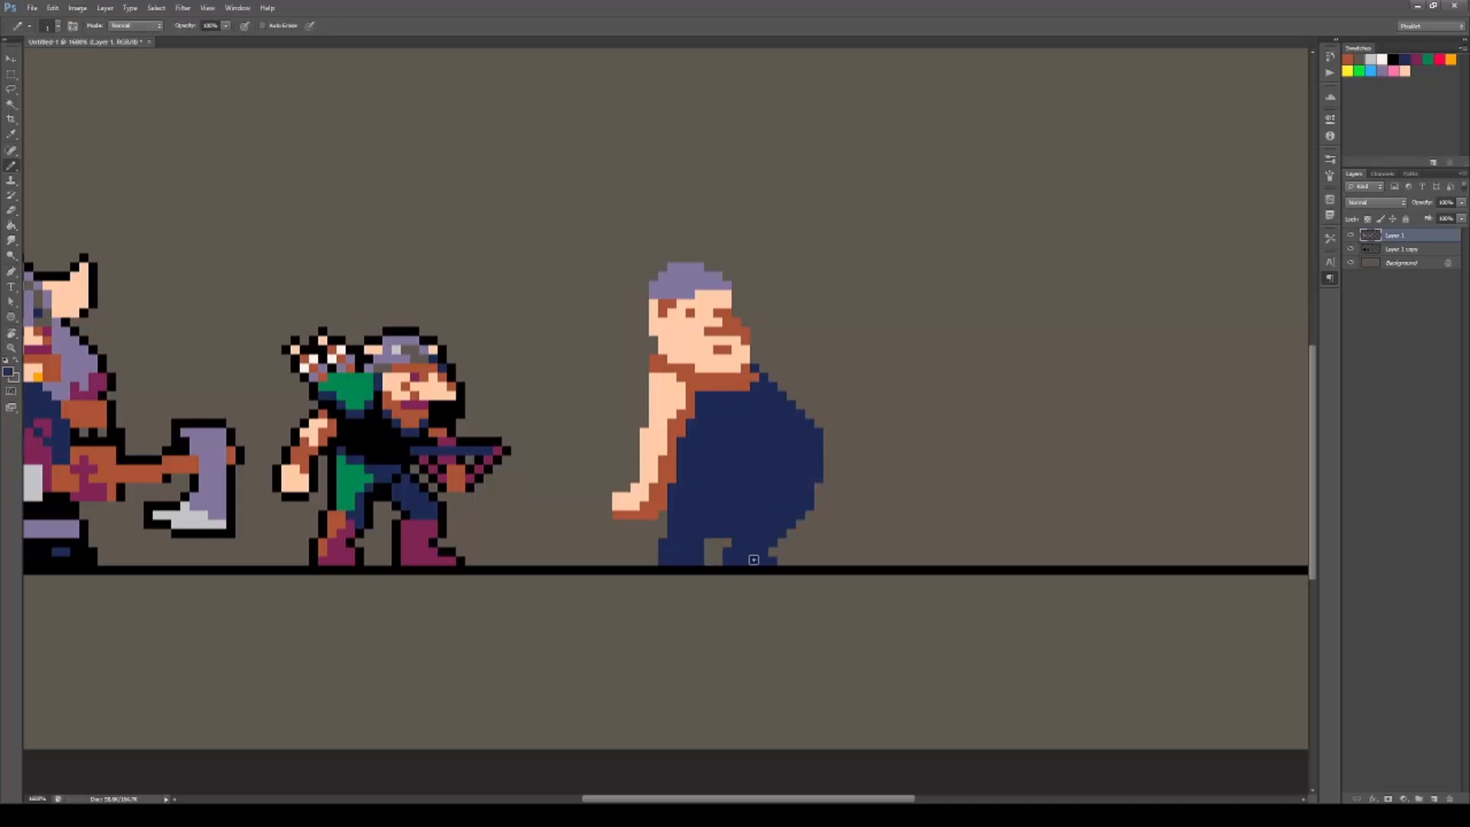
key(b)
click(736, 543)
click(709, 543)
Shade the lowered arm's inner edge in brown and rebuild the shoulder in the light skin tone beside the navy body.
alt+click(690, 400)
drag(700, 395, 681, 442)
alt+click(677, 395)
drag(663, 360, 672, 369)
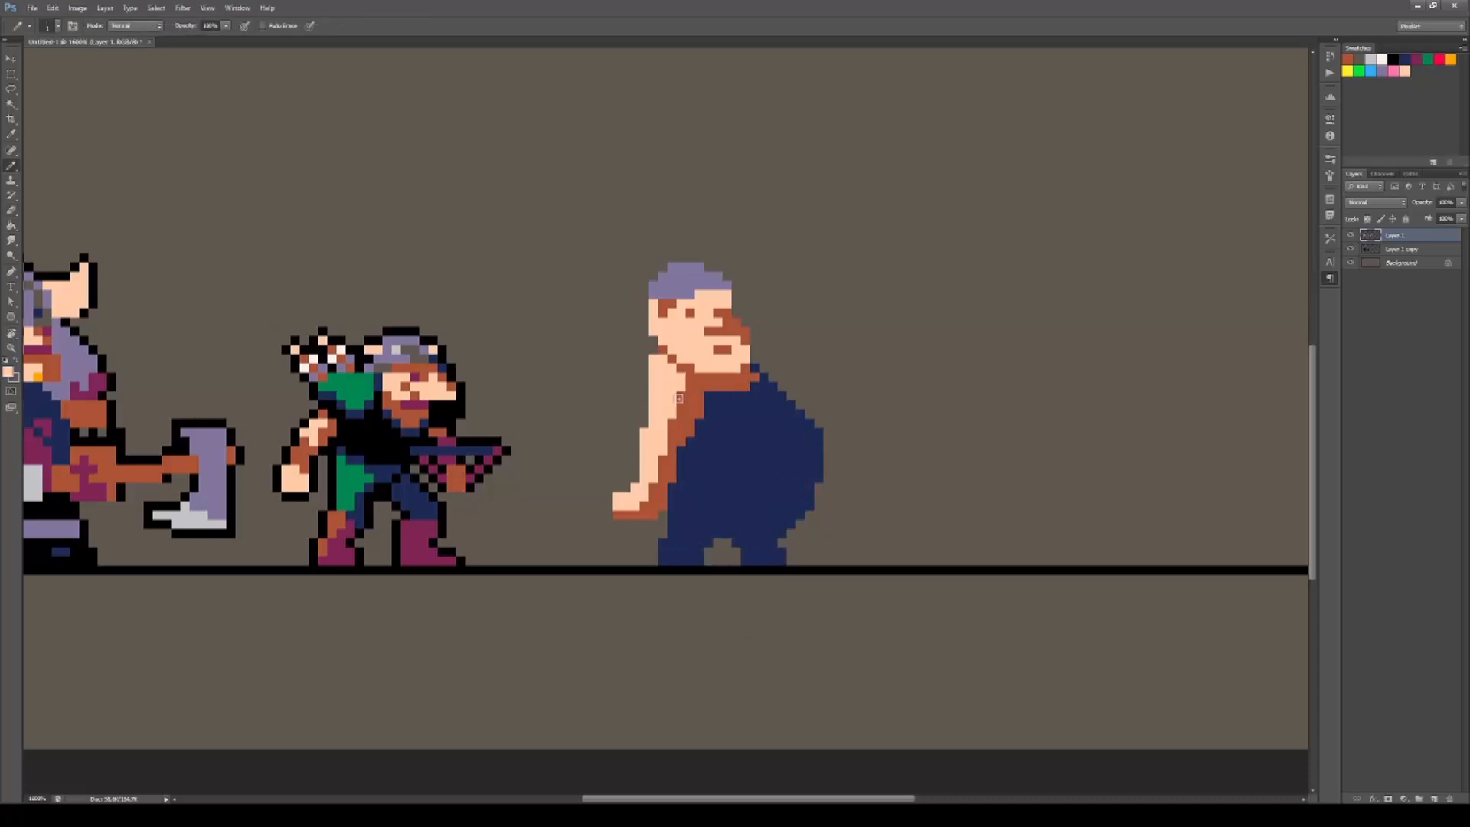
drag(644, 424, 644, 378)
alt+click(708, 460)
drag(681, 442, 699, 396)
scroll(755, 440, up, 2)
Paint the third figure's eyes in maroon and add brown detail above the ear.
alt+click(153, 689)
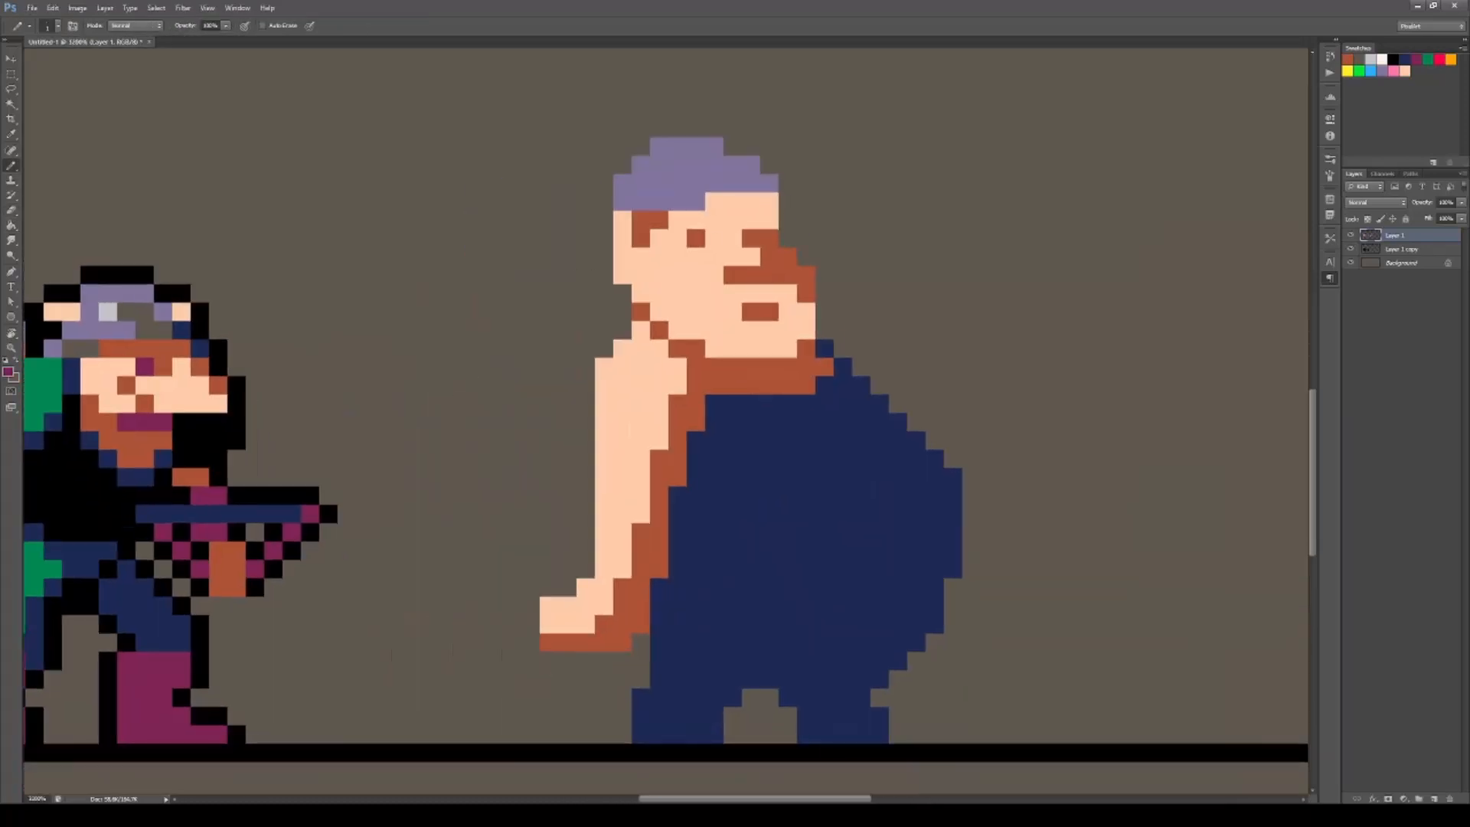
click(713, 238)
click(769, 238)
alt+click(758, 382)
drag(680, 202, 696, 202)
Extend the purple cap at the back of the head and repaint its front as forehead in the light skin tone.
alt+click(659, 172)
drag(622, 165, 643, 145)
alt+click(744, 199)
mouse_move(768, 183)
mouse_down()
mouse_move(733, 164)
mouse_move(714, 173)
mouse_up()
Paint brown headgear with a maroon band across the third figure's head.
alt+click(743, 238)
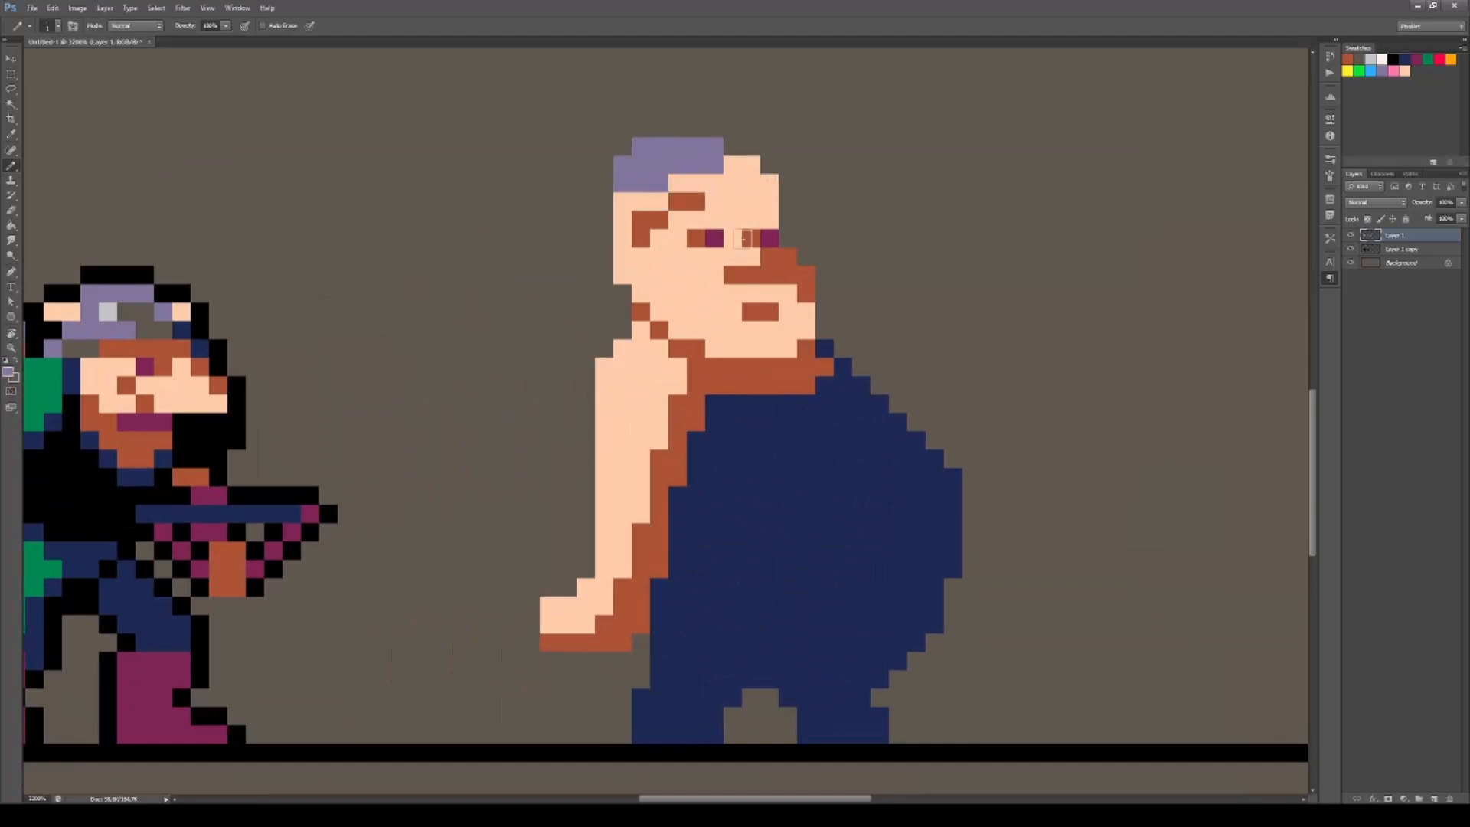
drag(750, 239, 806, 239)
scroll(711, 286, down, 3)
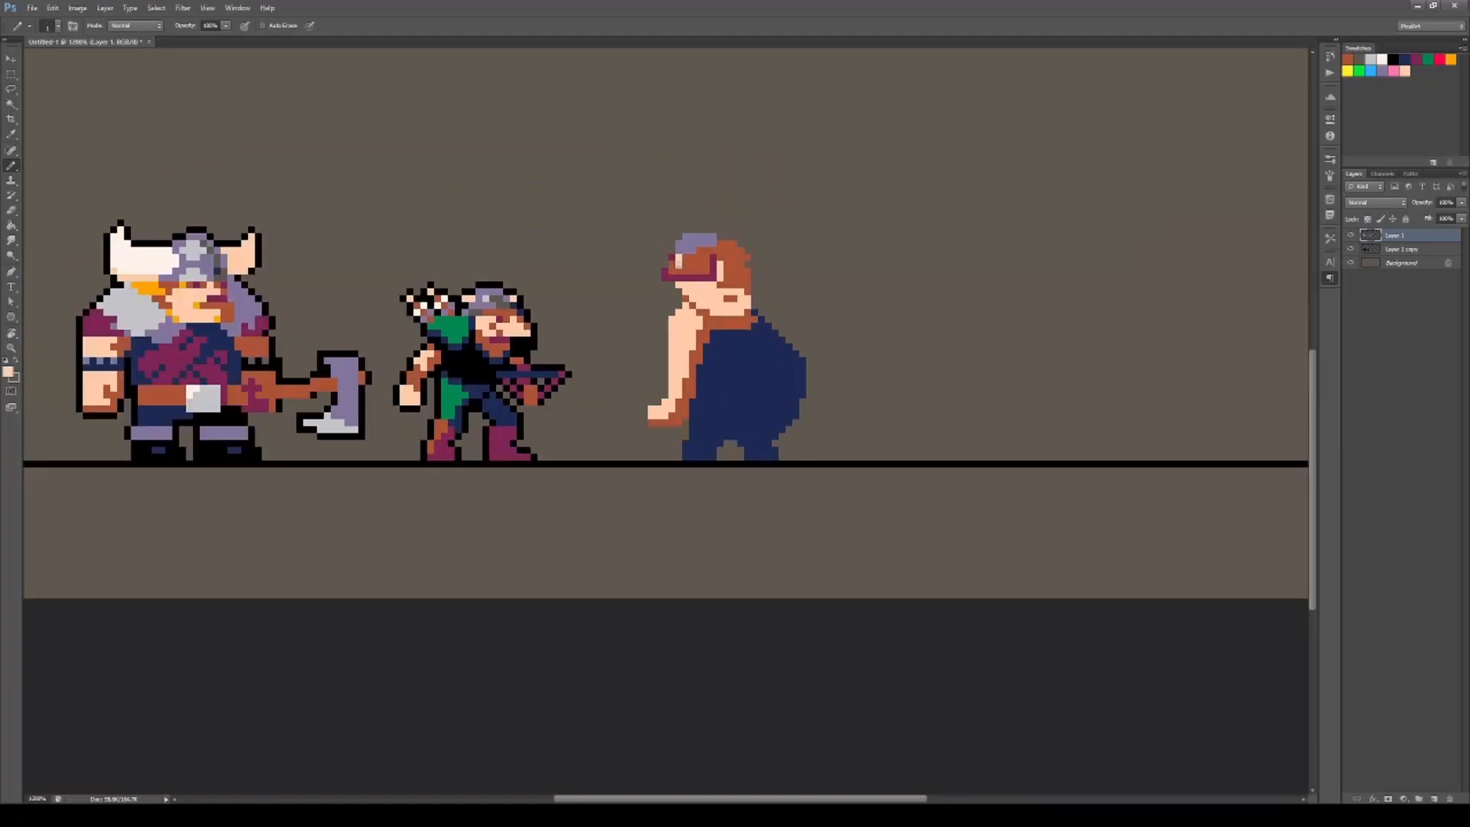
Add light skin-tone highlights and maroon edge shading to the third figure's headgear.
drag(678, 264, 685, 258)
drag(699, 258, 699, 265)
alt+click(713, 268)
drag(747, 258, 727, 278)
click(719, 264)
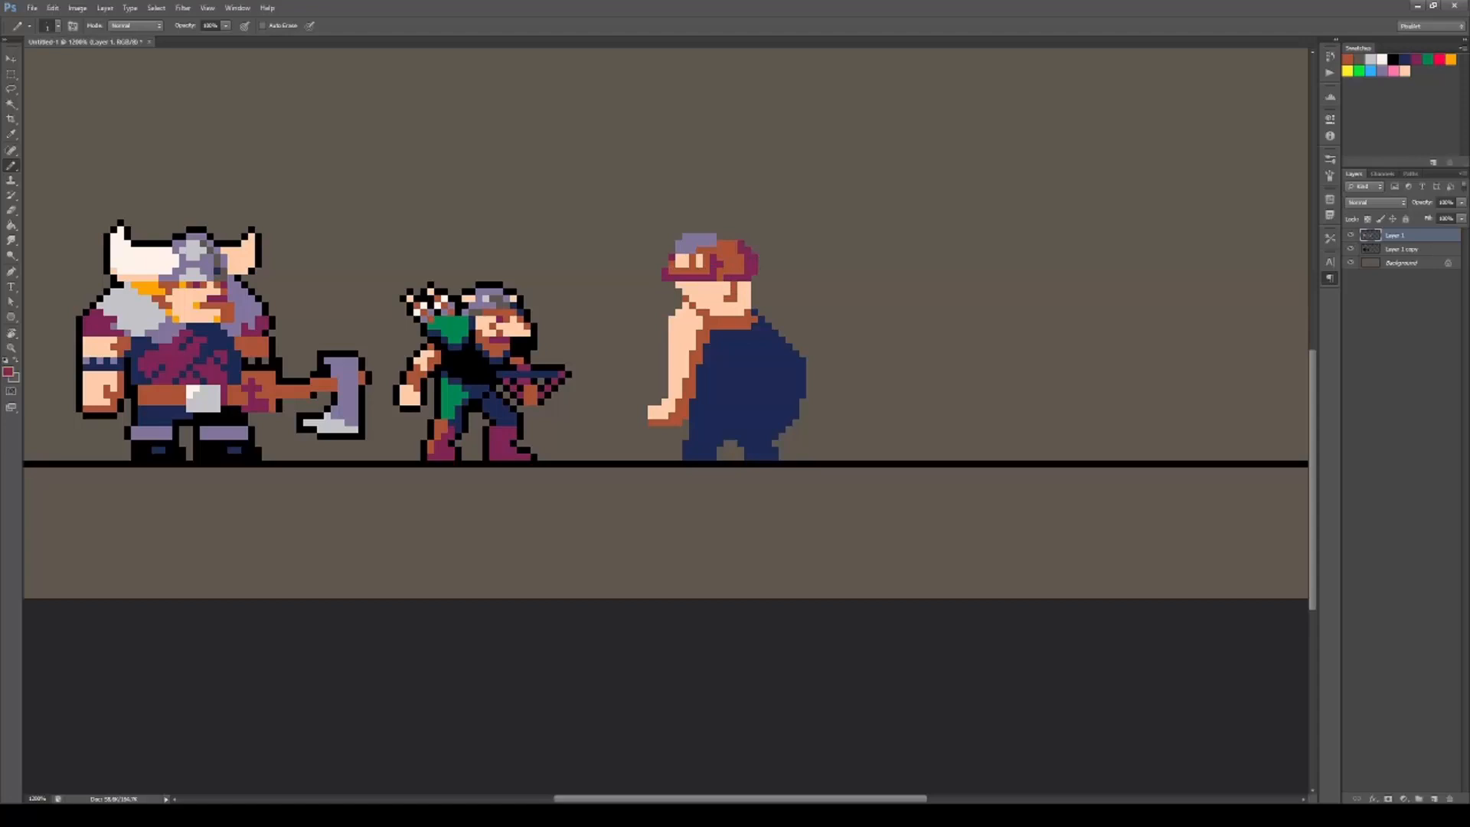
Refine the brown shading on the third figure's face and the light highlights on the headgear.
scroll(741, 308, up, 1)
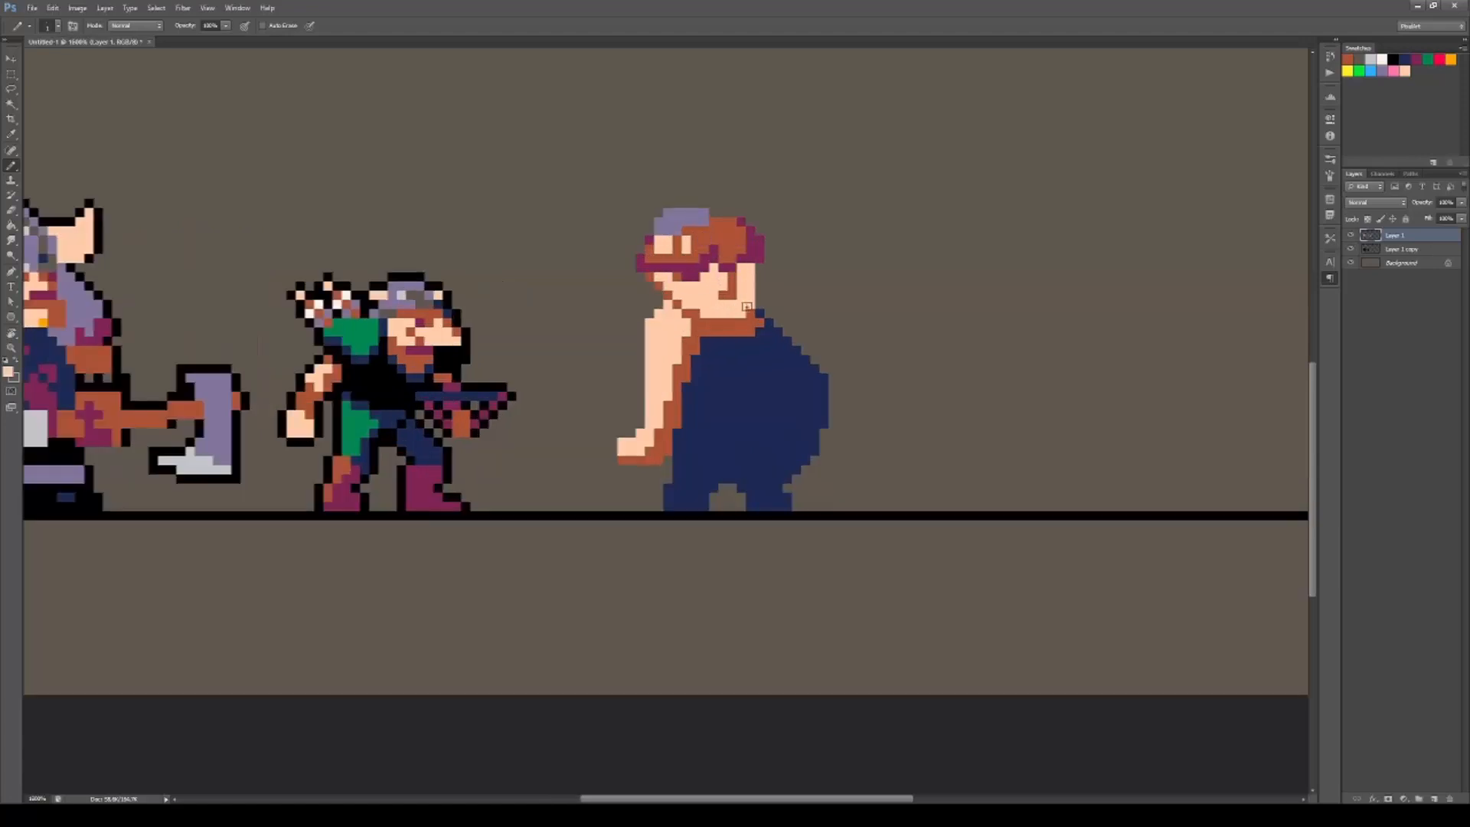
alt+click(732, 284)
drag(741, 268, 751, 268)
drag(746, 274, 838, 343)
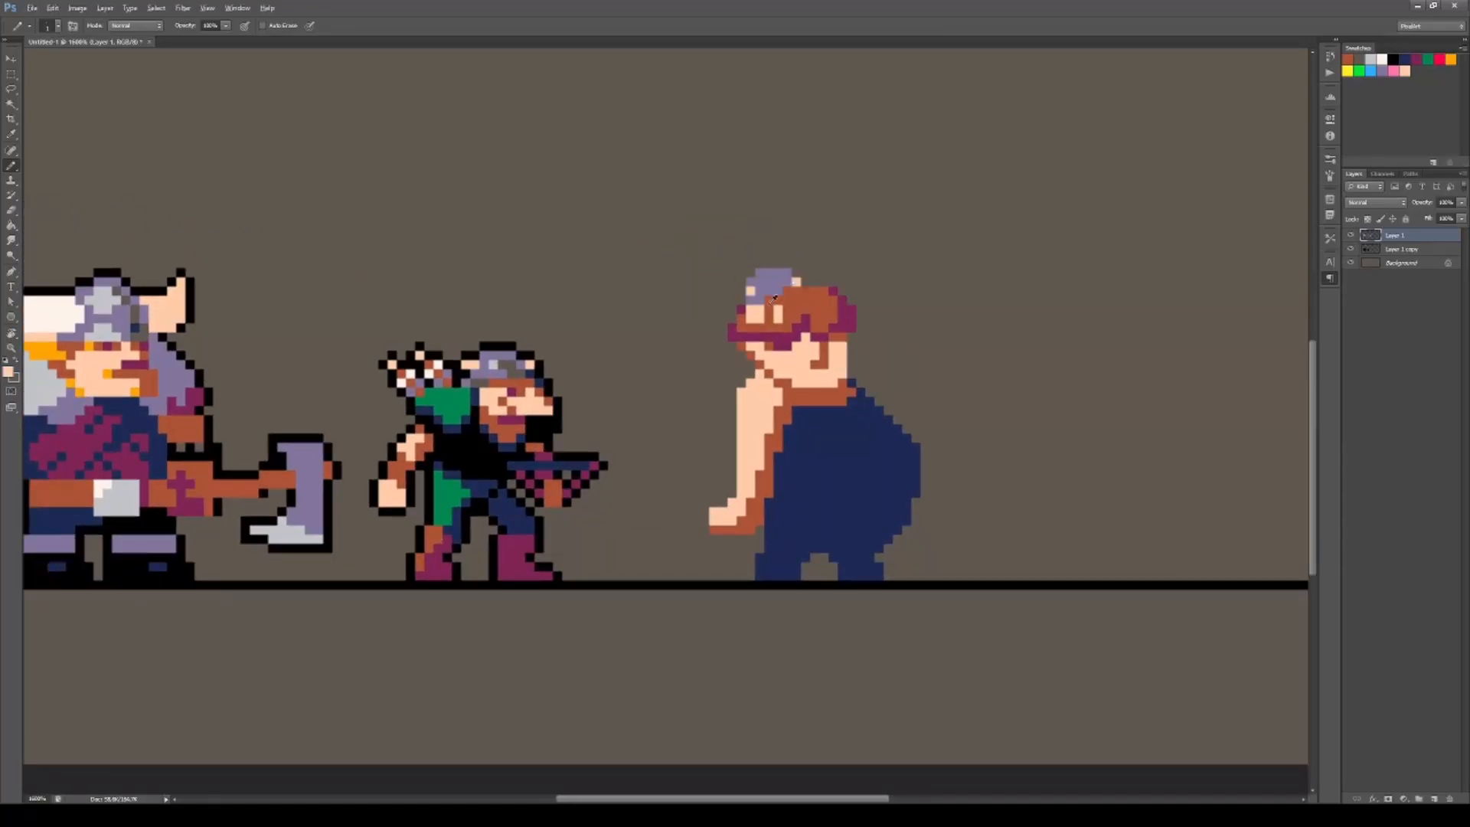
drag(839, 466, 783, 356)
alt+click(761, 311)
mouse_move(742, 292)
mouse_down()
mouse_move(788, 292)
mouse_move(735, 377)
mouse_move(783, 348)
mouse_move(835, 385)
mouse_up()
Replace the navy inside the third figure's belly with the background's grey-brown, keeping a navy contour and legs.
alt+click(850, 273)
alt+click(732, 440)
drag(751, 422, 761, 422)
alt+click(788, 382)
drag(816, 357, 843, 380)
Recolor the belly's front contour purple and thin it down with the background's grey-brown.
alt+click(718, 174)
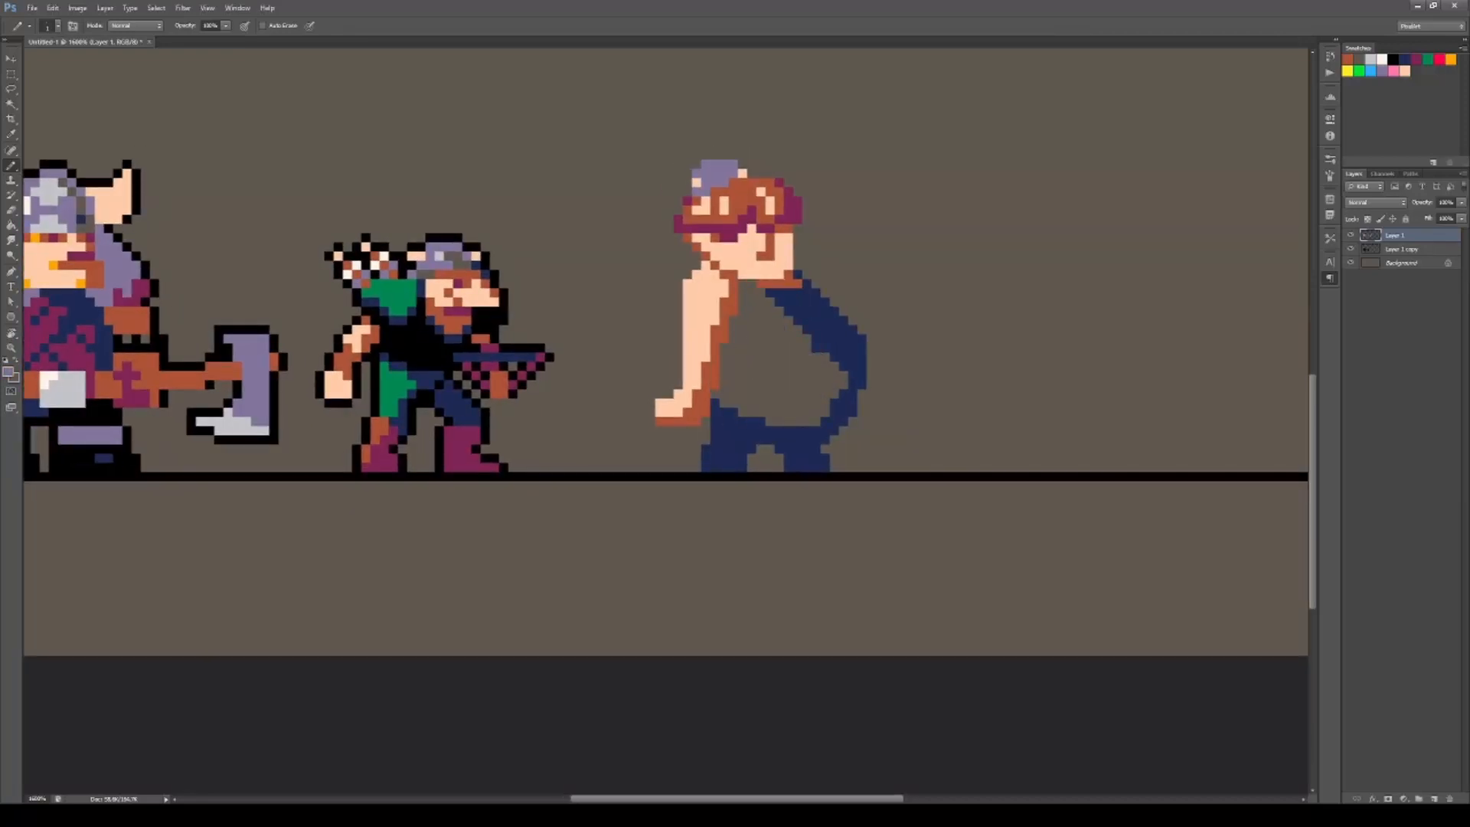
drag(849, 329, 861, 357)
alt+click(796, 359)
mouse_move(770, 292)
mouse_down()
mouse_move(835, 357)
mouse_move(833, 412)
mouse_up()
alt+click(861, 348)
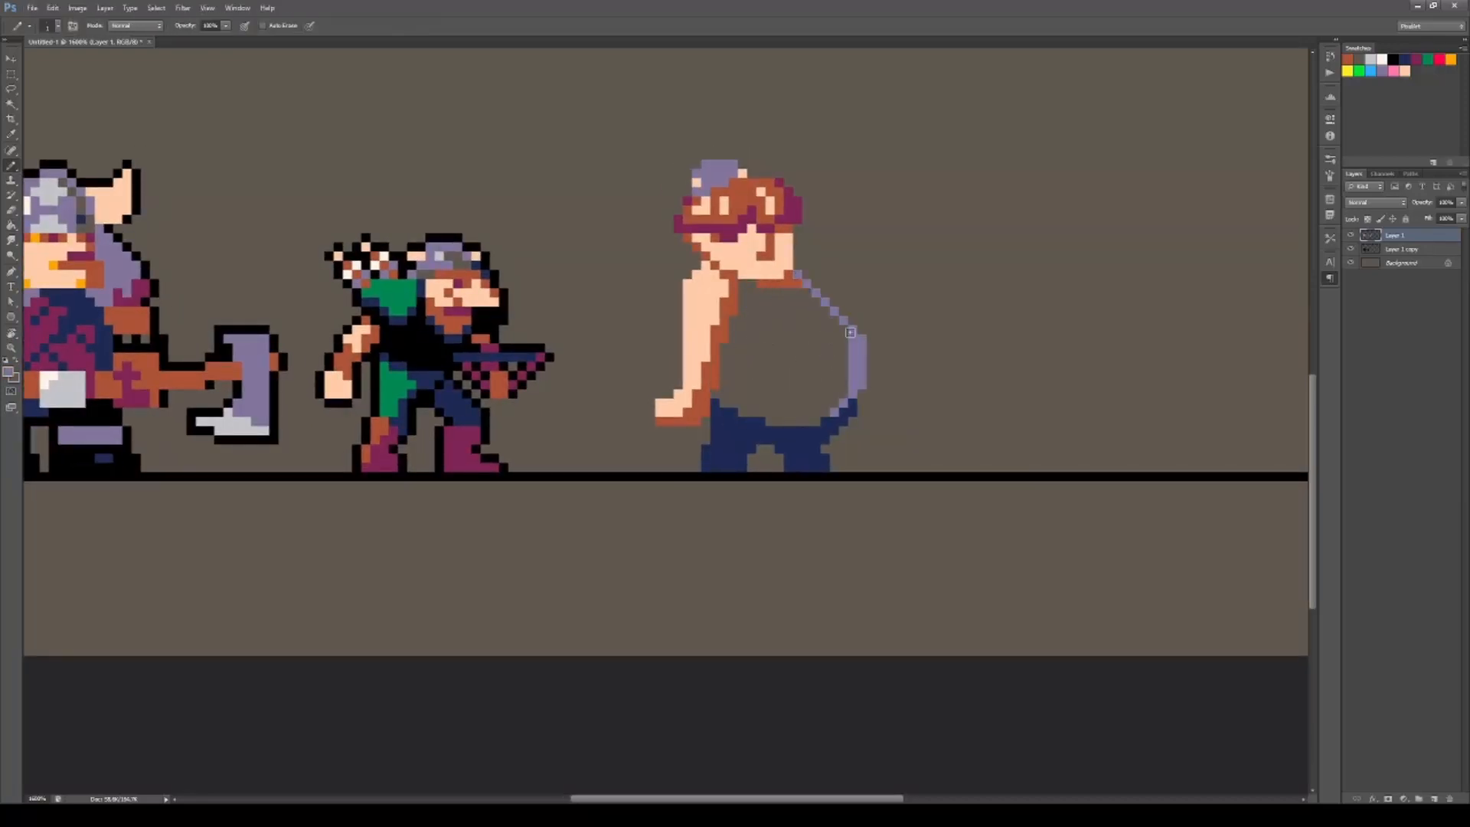
Draw a navy contour along the lowered arm where it meets the belly.
scroll(872, 270, down, 3)
scroll(873, 271, up, 5)
click(1404, 60)
drag(610, 297, 574, 461)
scroll(780, 473, down, 1)
Extend the third figure's jaw in the light skin tone and erase the headgear's protruding pixels.
mouse_move(704, 394)
mouse_down()
mouse_move(749, 385)
mouse_move(750, 357)
mouse_up()
alt+click(723, 369)
key(e)
key(b)
drag(750, 375, 741, 385)
key(e)
drag(751, 320, 733, 284)
mouse_move(640, 339)
mouse_down()
mouse_move(686, 339)
mouse_move(631, 330)
mouse_up()
key(b)
click(704, 339)
key(e)
key(b)
Refine the navy edge between the lowered arm and belly and extend it beneath the neck.
mouse_move(737, 437)
mouse_down()
mouse_move(702, 400)
mouse_move(720, 428)
mouse_up()
alt+click(660, 457)
drag(661, 467, 651, 486)
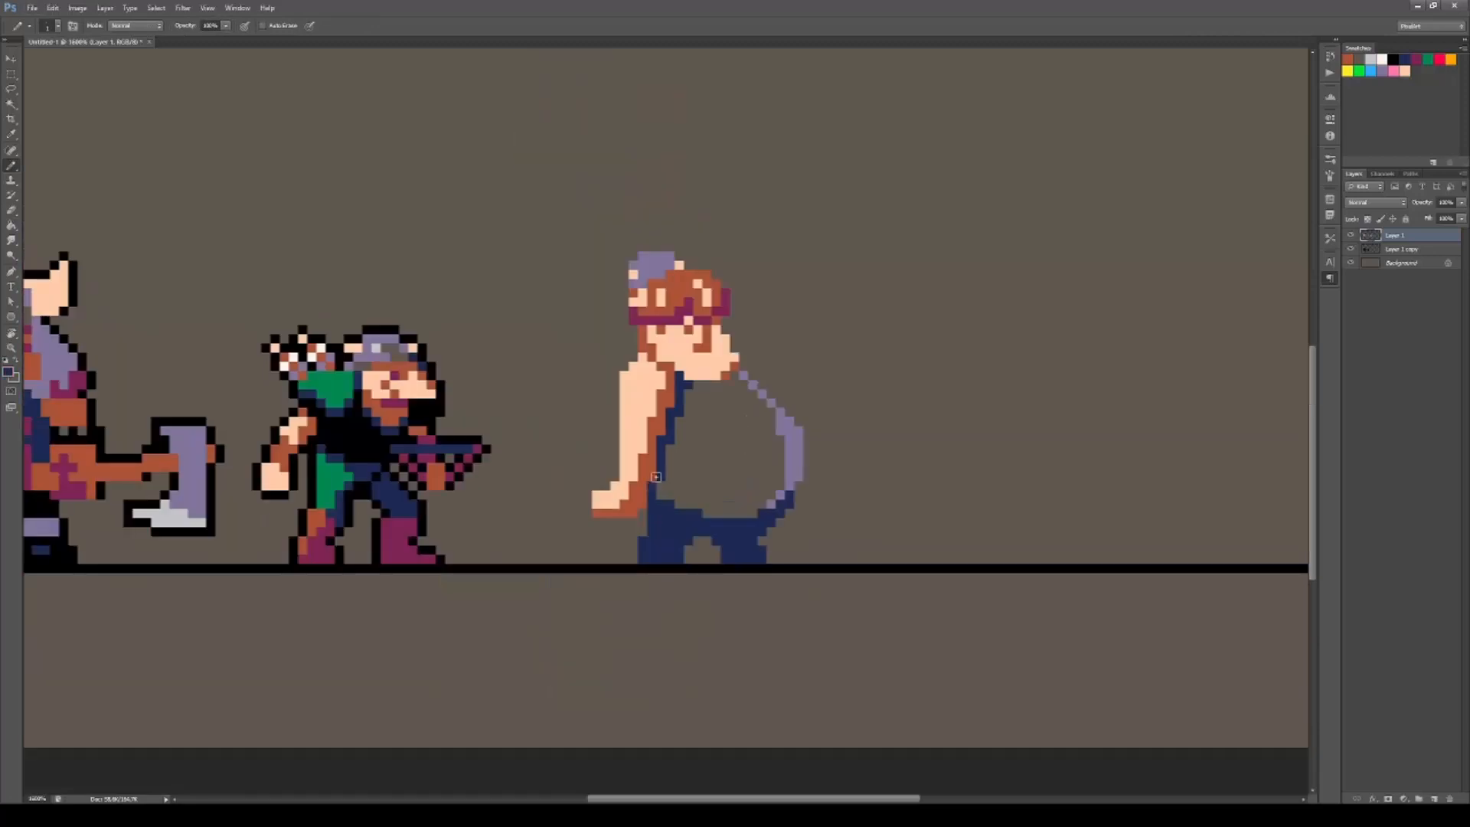
drag(754, 471, 769, 444)
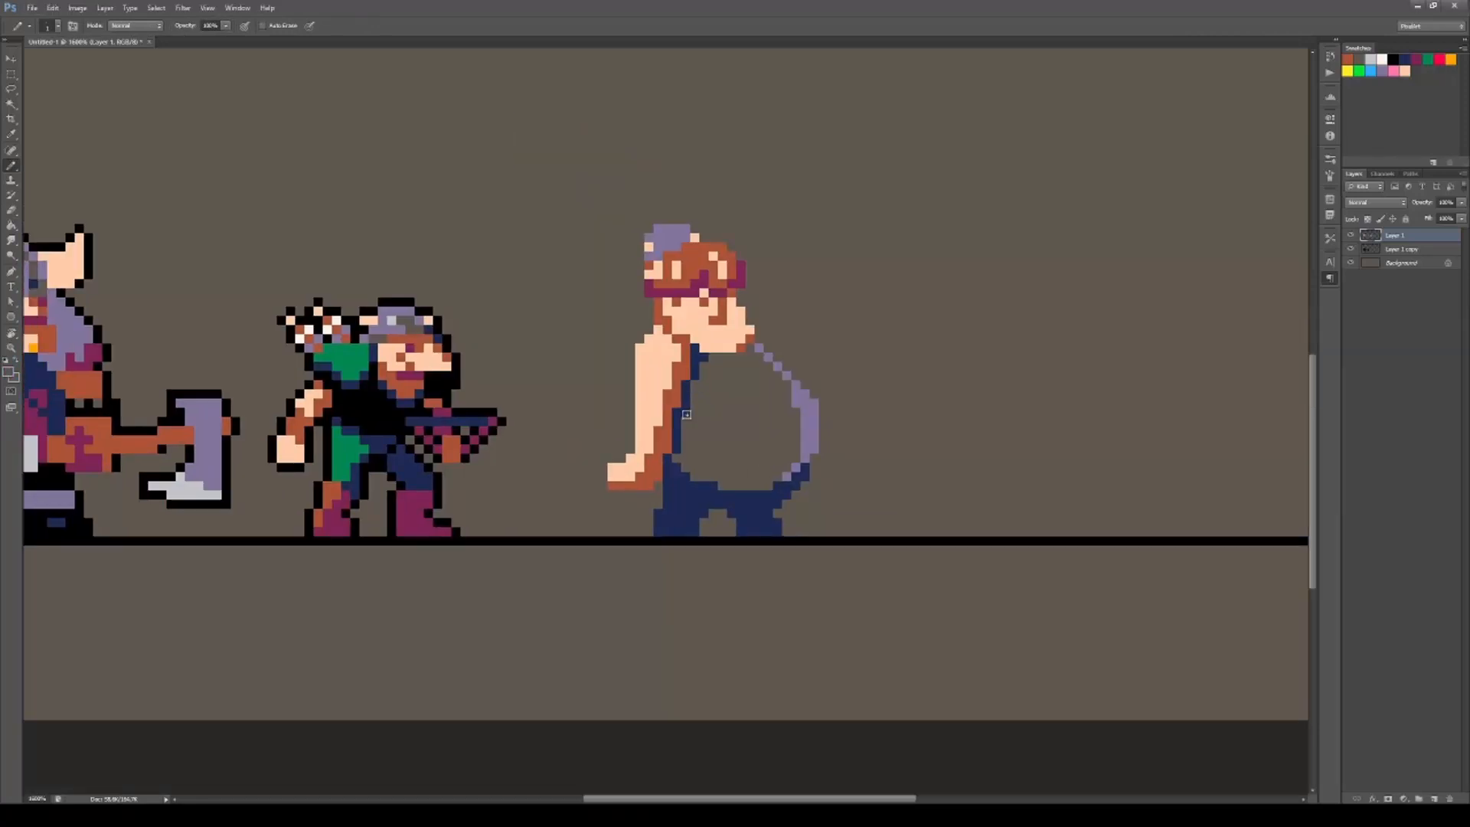
key(e)
drag(676, 449, 676, 440)
click(685, 413)
key(b)
drag(705, 357, 722, 357)
alt+click(685, 348)
drag(694, 348, 640, 348)
key(e)
key(b)
Paint a navy wristband on the lowered arm and draw a raised second arm in brown and light skin tone.
alt+click(676, 431)
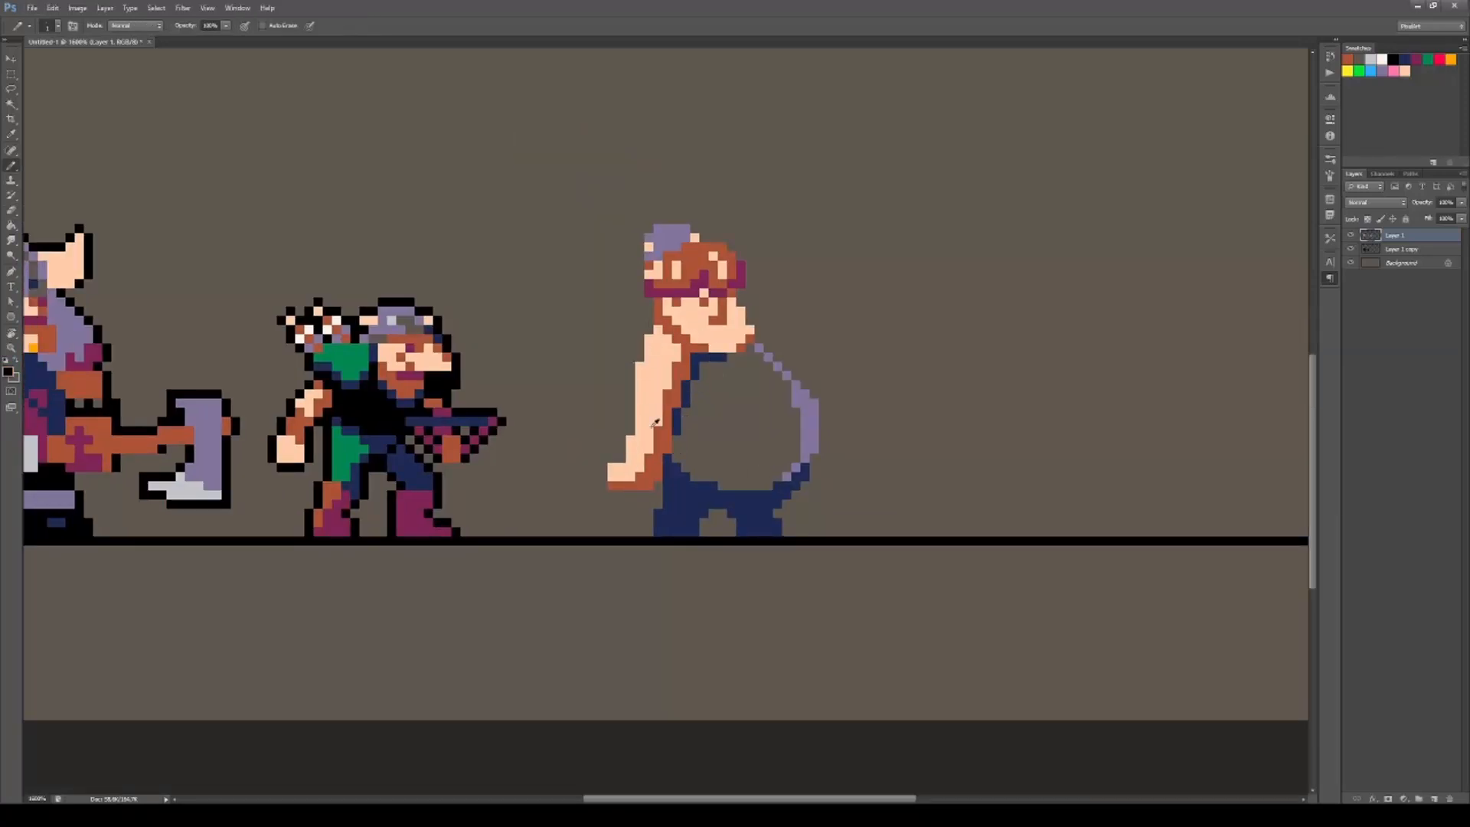
drag(632, 450, 663, 458)
mouse_move(822, 347)
mouse_down()
mouse_move(831, 367)
mouse_move(810, 383)
mouse_move(822, 357)
mouse_move(796, 329)
mouse_up()
alt+click(746, 335)
alt+click(796, 387)
drag(823, 321, 821, 258)
Draw an upright sword in the raised hand with a light grey and purple blade, purple guard and white highlight.
alt+click(393, 319)
mouse_move(823, 229)
mouse_down()
mouse_move(814, 316)
mouse_move(814, 256)
mouse_up()
key(e)
drag(823, 229, 841, 254)
key(b)
alt+click(834, 312)
drag(823, 320, 822, 281)
drag(866, 425, 973, 375)
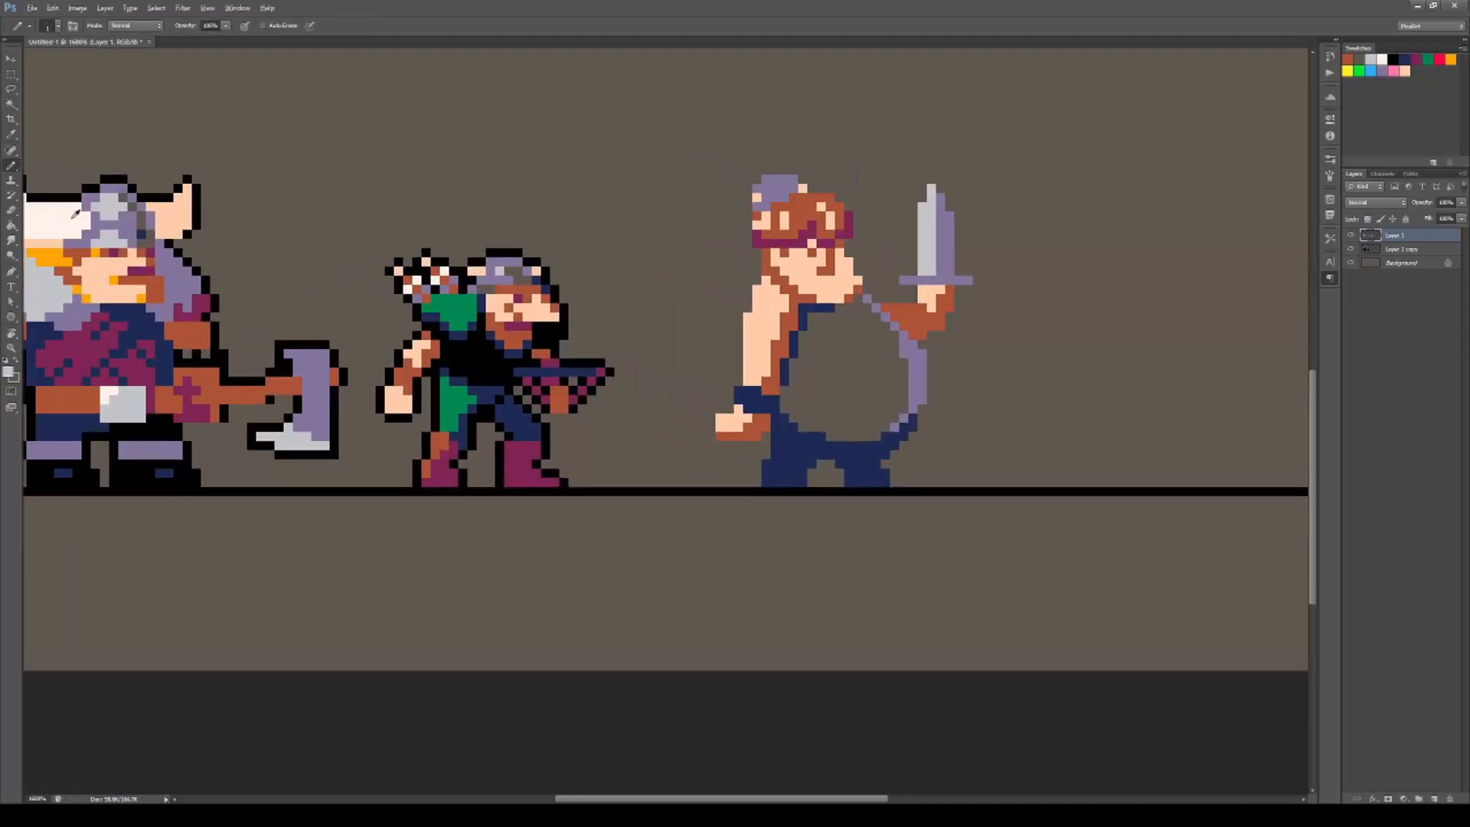
click(876, 282)
mouse_move(931, 280)
mouse_down()
mouse_move(875, 283)
mouse_move(912, 273)
mouse_up()
alt+click(935, 257)
drag(922, 327, 898, 366)
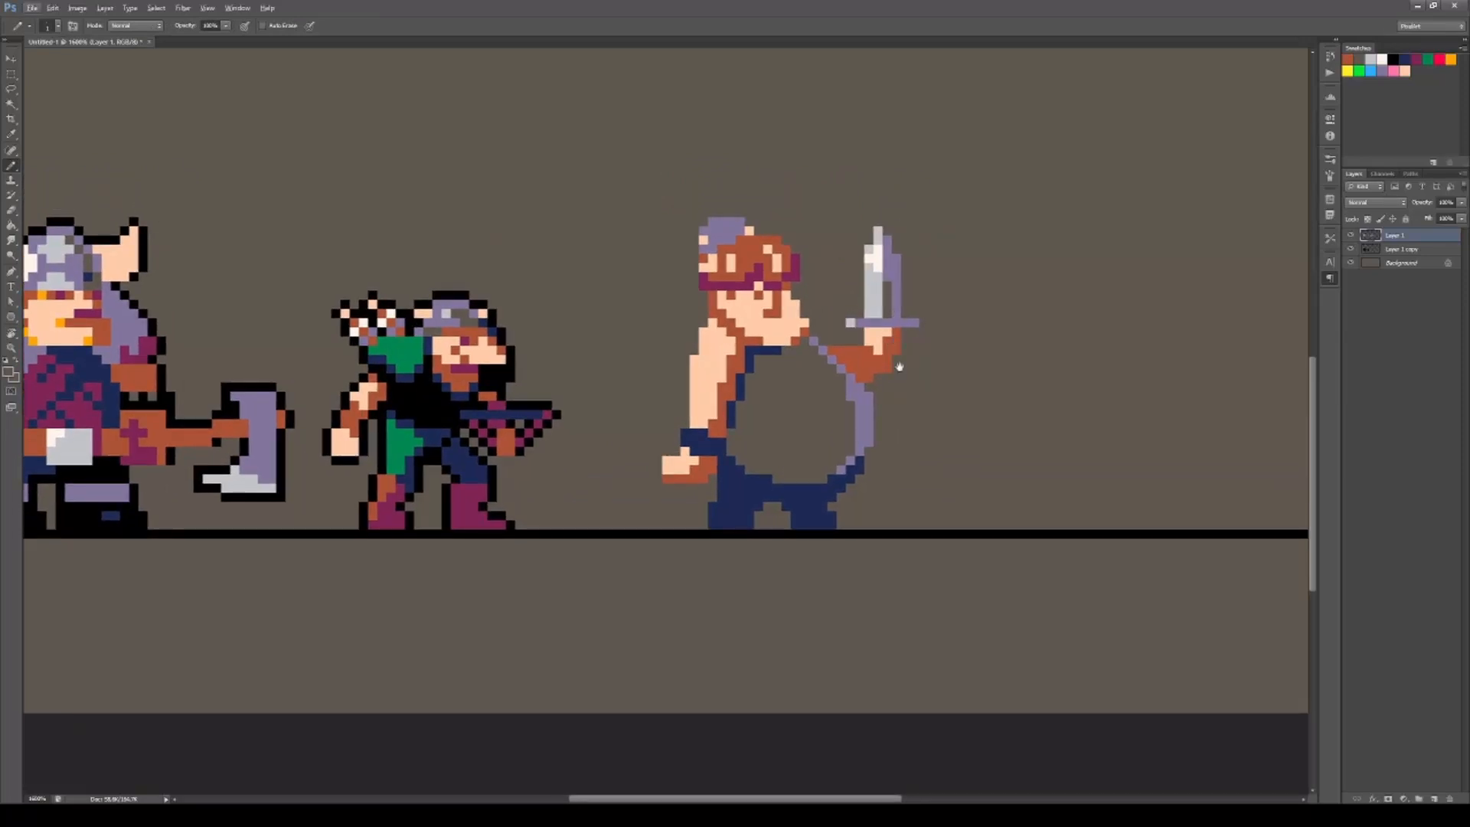
Add maroon shading to the raised forearm and clean up the pixels around it.
scroll(897, 367, down, 1)
alt+click(820, 297)
click(889, 371)
click(886, 365)
key(e)
click(890, 376)
key(b)
alt+click(870, 359)
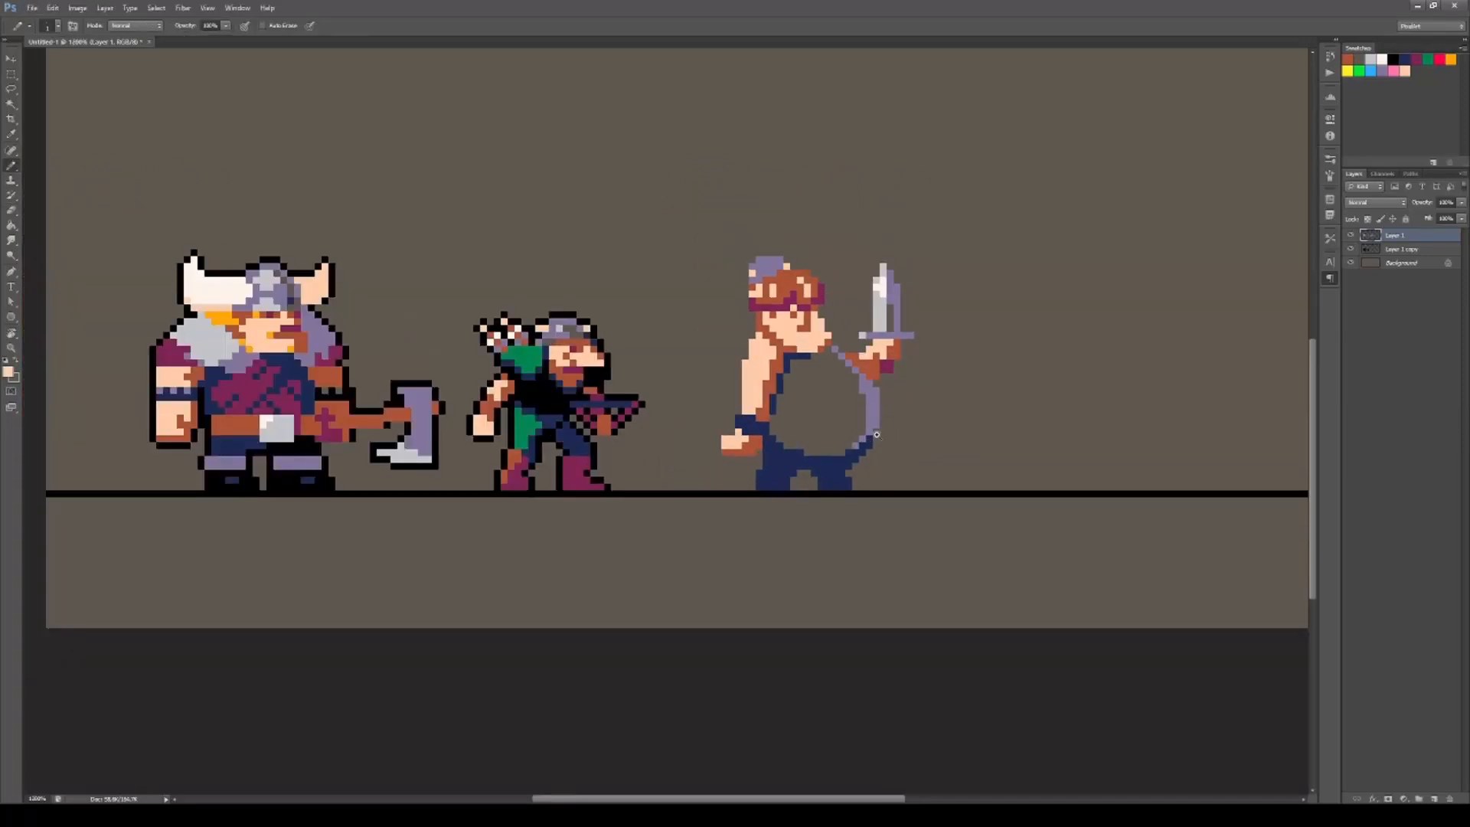
Create a round brown shield with a purple rim over the third figure's lowered arm.
scroll(876, 434, up, 1)
key(m)
drag(762, 472, 760, 473)
key(b)
alt+click(762, 473)
key(alt+BackSpace)
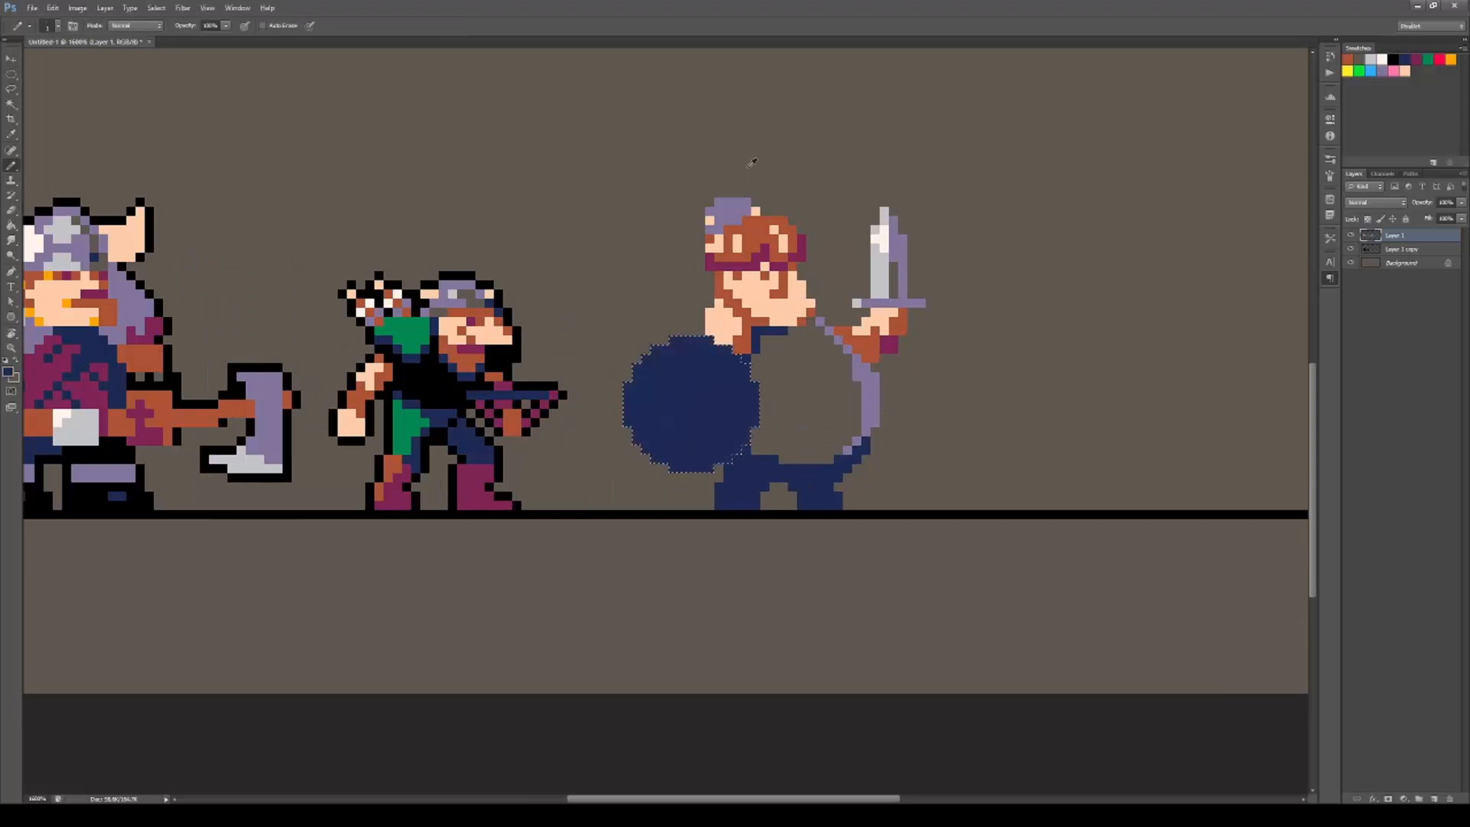
alt+click(758, 227)
key(alt+BackSpace)
alt+click(731, 210)
key(Return)
key(ctrl+d)
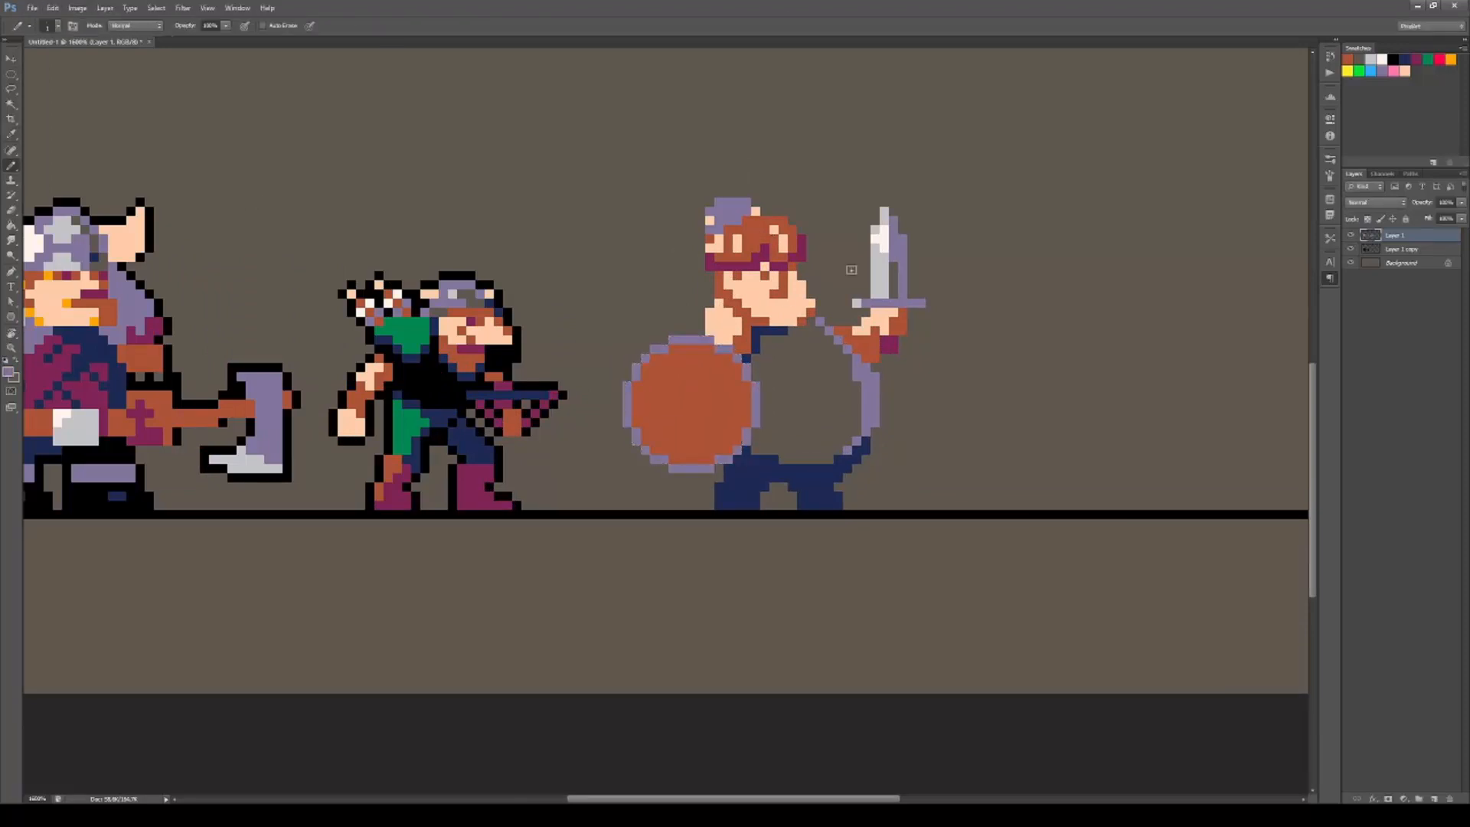
Highlight the shield's rim in light grey and white and fill the shield's right half red.
alt+click(874, 272)
mouse_move(626, 413)
mouse_down()
mouse_move(703, 339)
mouse_move(700, 459)
mouse_up()
key(g)
click(724, 406)
key(b)
drag(673, 405, 673, 432)
drag(673, 418, 755, 381)
Try filling the shield's left half with light blue.
click(1371, 71)
key(ctrl+z)
key(g)
click(663, 413)
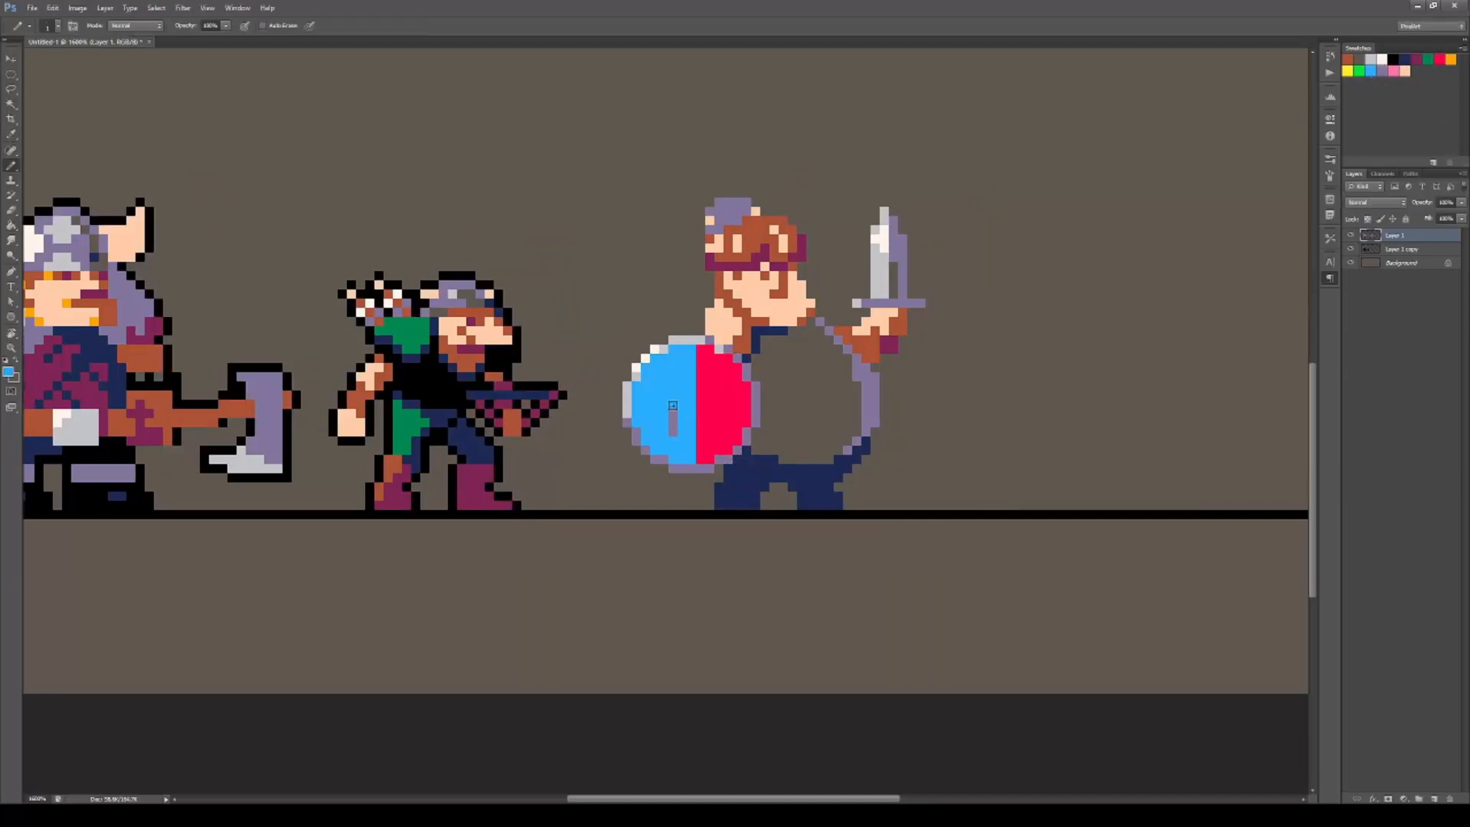
click(673, 418)
Fill the shield's left half navy and add a square light skin-tone boss at its center.
alt+click(704, 413)
alt+click(504, 360)
key(g)
click(687, 434)
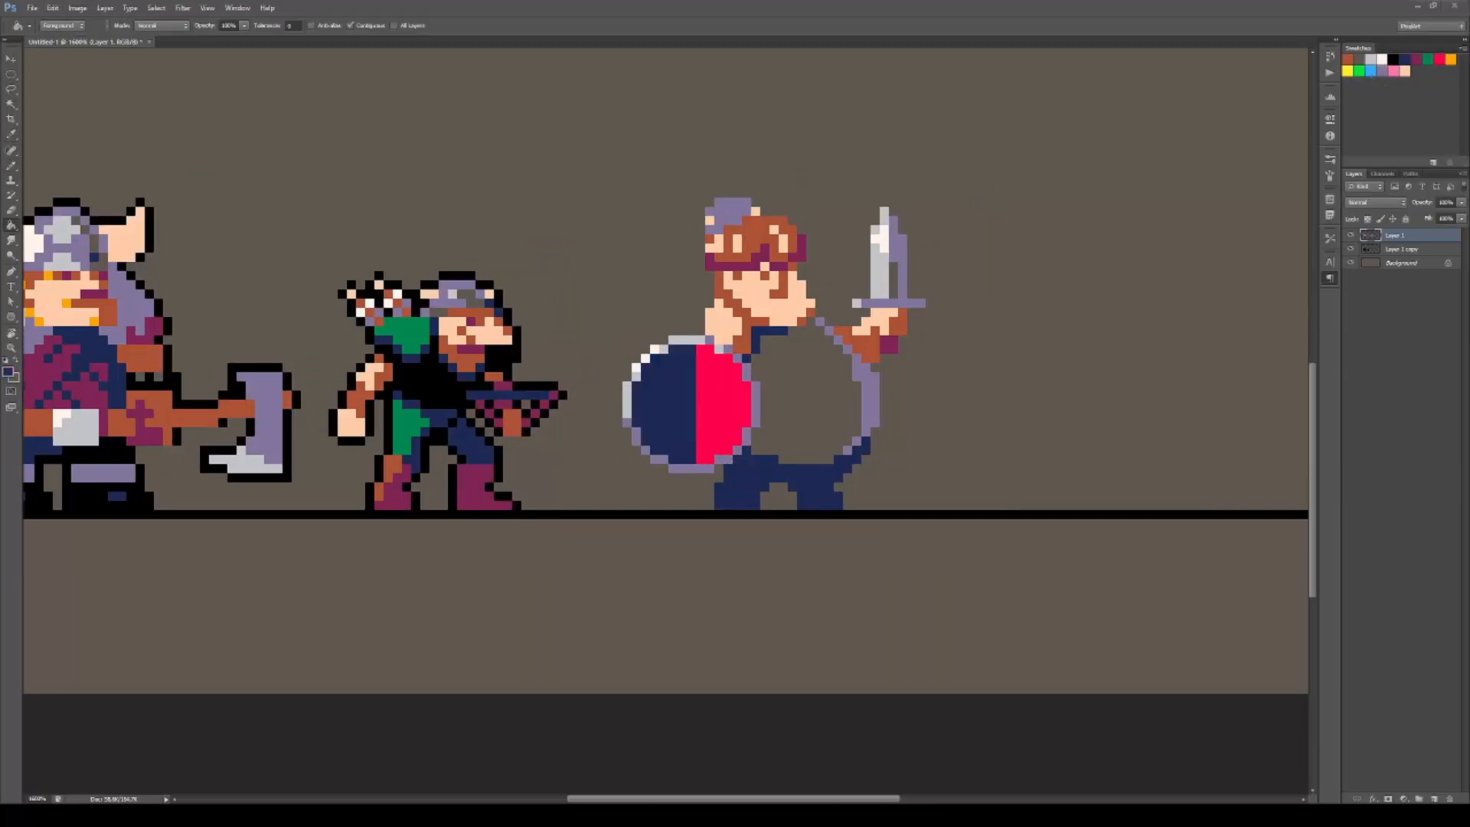
key(b)
click(691, 404)
Redraw the third figure's belly contour in navy and shade the interior purple.
drag(800, 459, 862, 410)
drag(858, 359, 875, 423)
alt+click(866, 409)
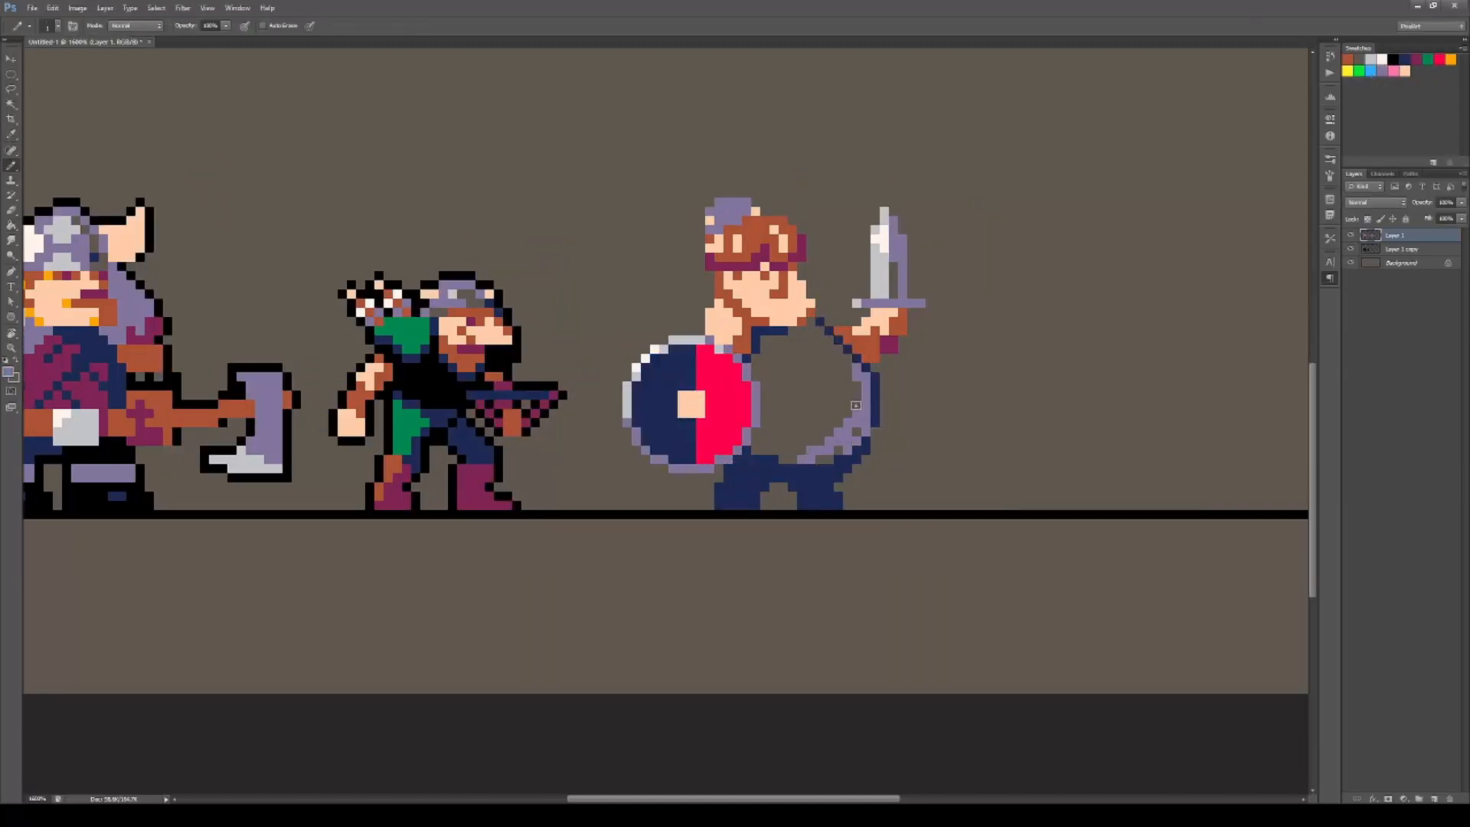
mouse_move(769, 341)
mouse_down()
mouse_move(799, 344)
mouse_move(768, 364)
mouse_move(798, 422)
mouse_move(833, 395)
mouse_move(838, 357)
mouse_move(833, 397)
mouse_move(822, 371)
mouse_move(845, 370)
mouse_move(847, 424)
mouse_up()
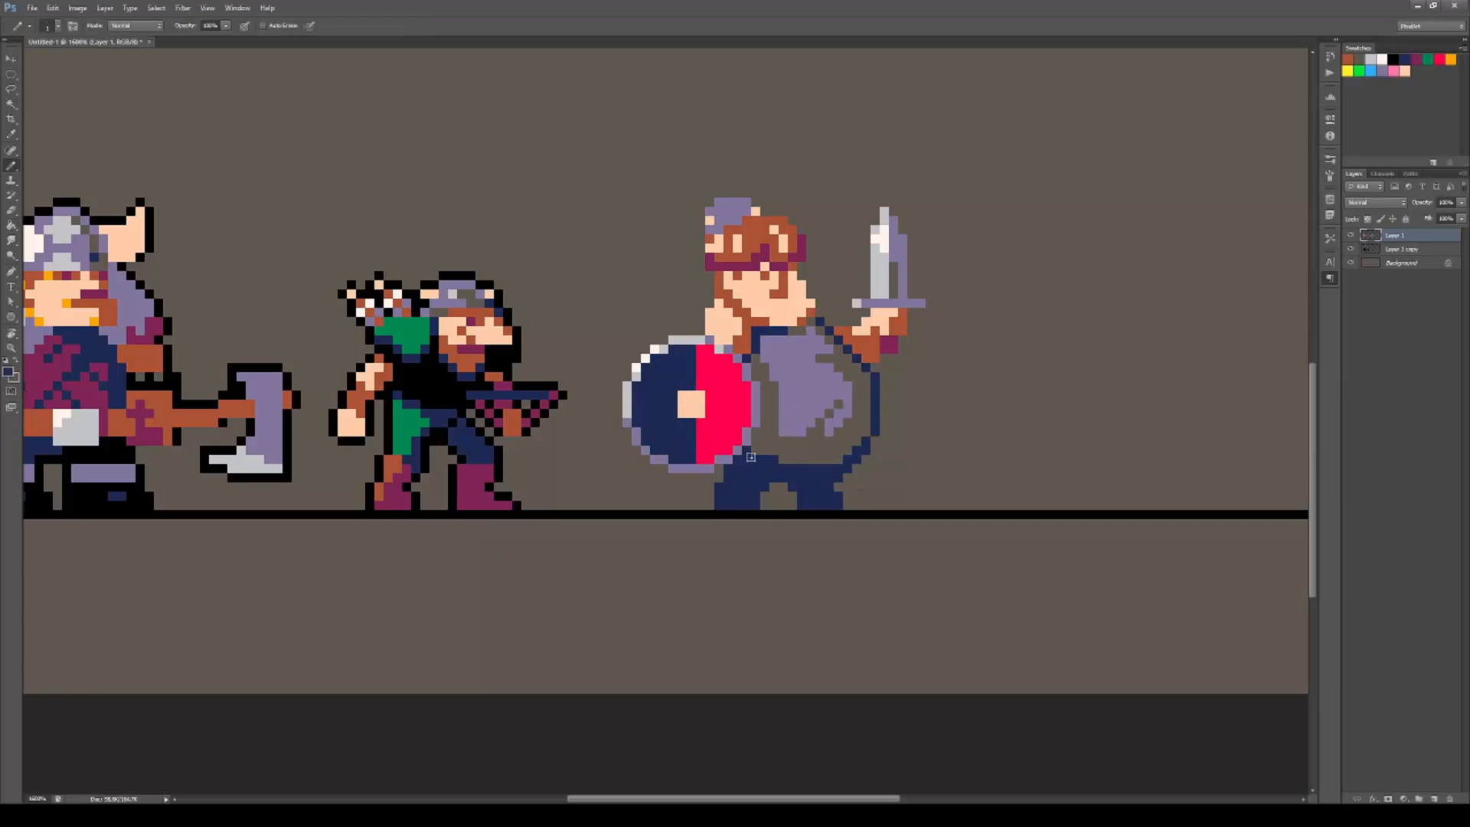
Darken the top of the third figure's trousers beneath the belly.
mouse_move(734, 484)
mouse_down()
mouse_move(757, 462)
mouse_move(830, 471)
mouse_move(800, 486)
mouse_up()
scroll(799, 486, down, 5)
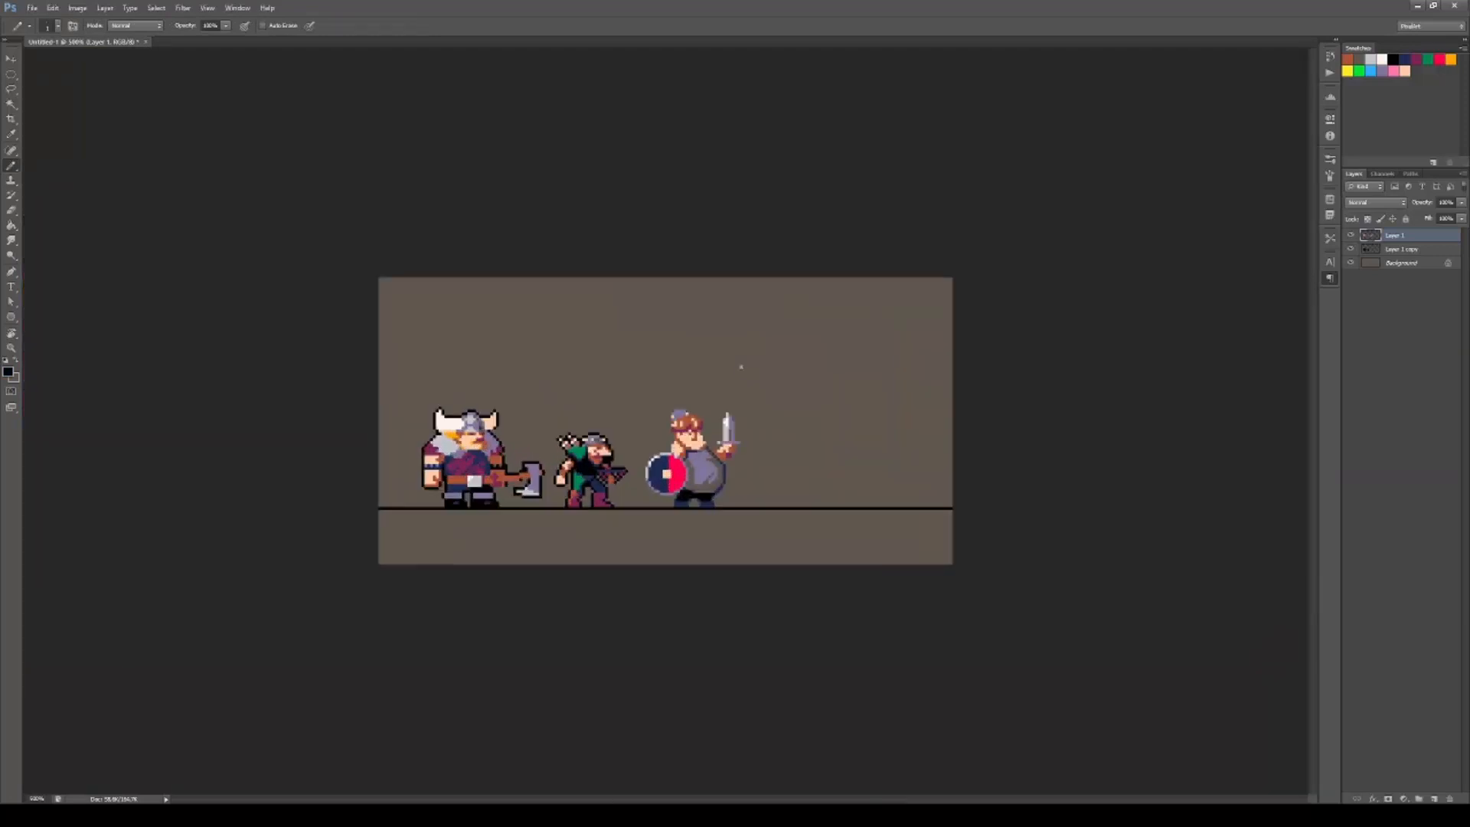
Refine the purple and dark-gray shading on the stout fighter's body and belly.
scroll(610, 360, up, 7)
mouse_move(610, 361)
mouse_down()
mouse_move(659, 335)
mouse_move(789, 408)
mouse_move(857, 418)
mouse_move(786, 426)
mouse_up()
scroll(665, 372, down, 5)
scroll(773, 429, up, 6)
drag(840, 425, 860, 426)
drag(676, 426, 639, 426)
click(603, 426)
scroll(721, 417, down, 2)
mouse_move(756, 412)
mouse_down()
mouse_move(816, 481)
mouse_move(831, 476)
mouse_up()
Touch up the colors on the stout fighter's upper details and recolor the shield's square boss yellow.
alt+click(751, 343)
alt+click(755, 325)
key(e)
mouse_move(755, 332)
mouse_down()
mouse_move(755, 319)
mouse_move(772, 336)
mouse_up()
key(b)
alt+click(761, 315)
click(1347, 70)
drag(639, 390, 652, 403)
Select the stout fighter's silhouette and fill it with black on the Layer 1 copy layer.
scroll(648, 398, down, 1)
key(m)
drag(819, 354, 610, 557)
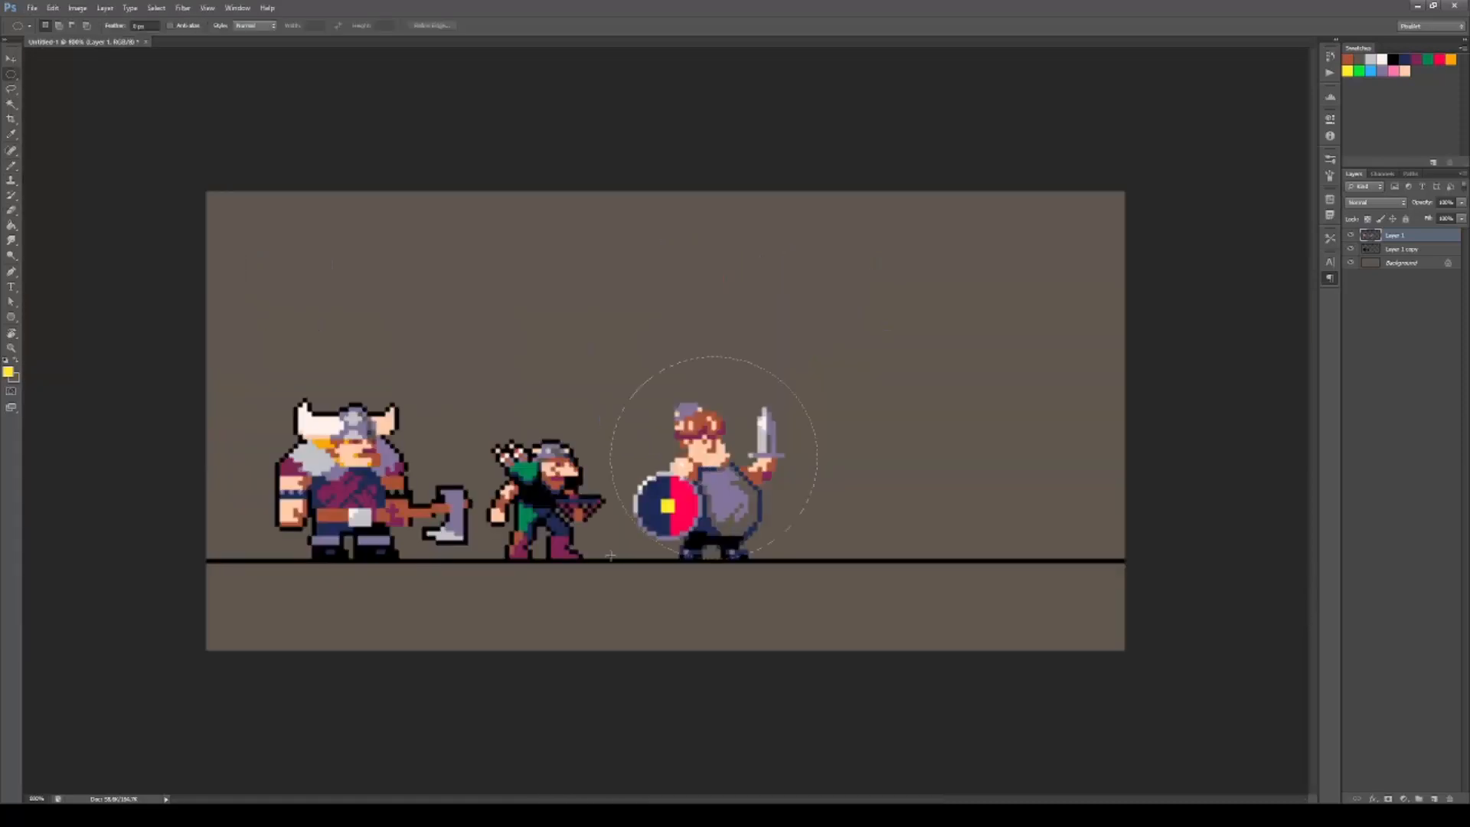
key(v)
key(alt+bracketleft)
key(b)
alt+click(567, 561)
key(alt+BackSpace)
Duplicate the stout fighter's black silhouette one pixel in each direction to form an outline, then deselect.
key(v)
key(alt+Left)
key(alt+Right)
key(alt+Up)
key(alt+Down)
key(alt+Down)
key(alt+Up)
key(alt+Right)
key(ctrl+d)
On Layer 1, draw a fourth figure beyond the stout fighter with a brown body, outstretched arms, light-skinned face and yellow-orange hair.
scroll(765, 515, up, 2)
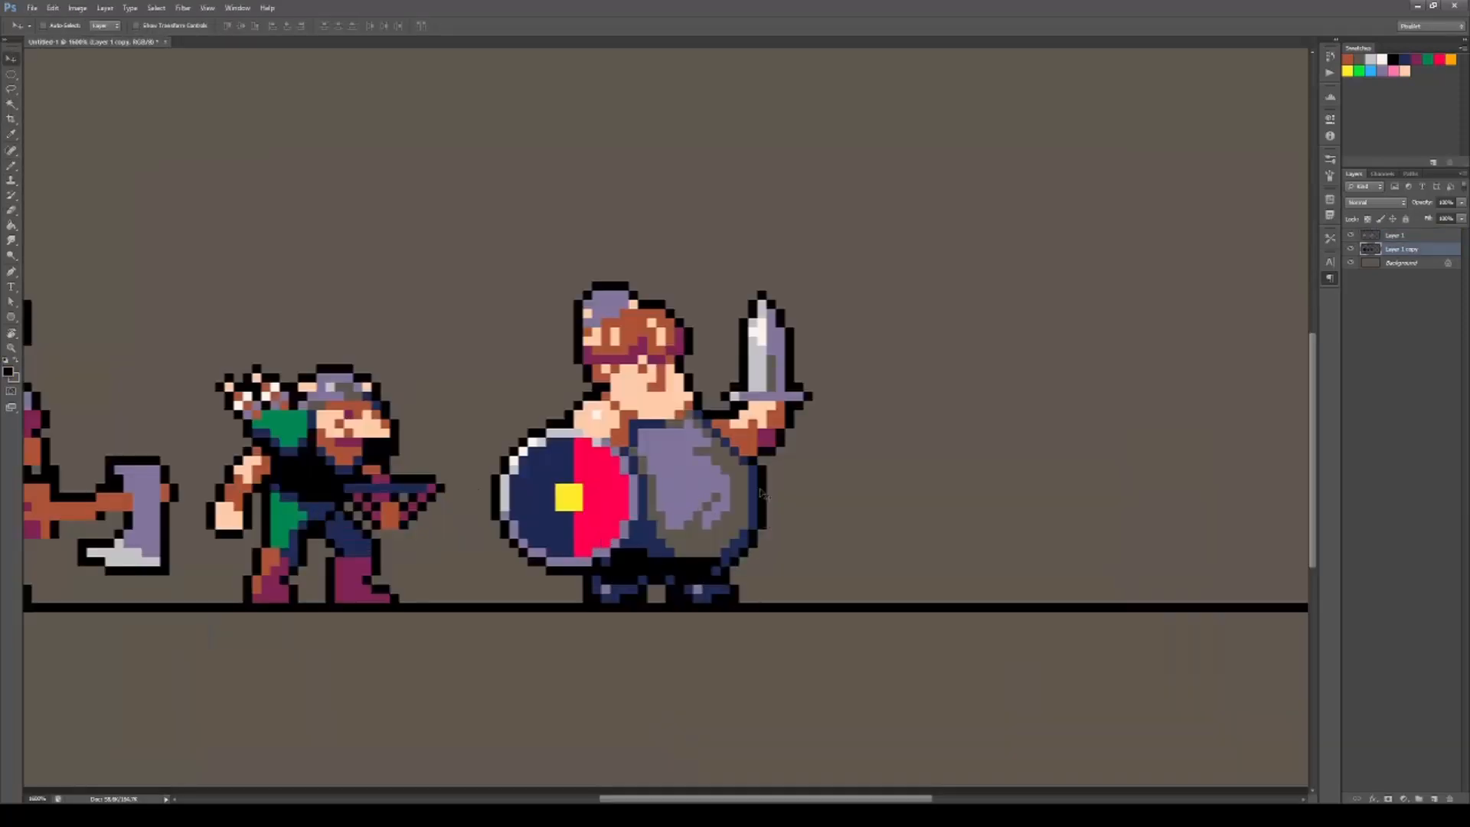
key(alt+bracketright)
key(alt+bracketleft)
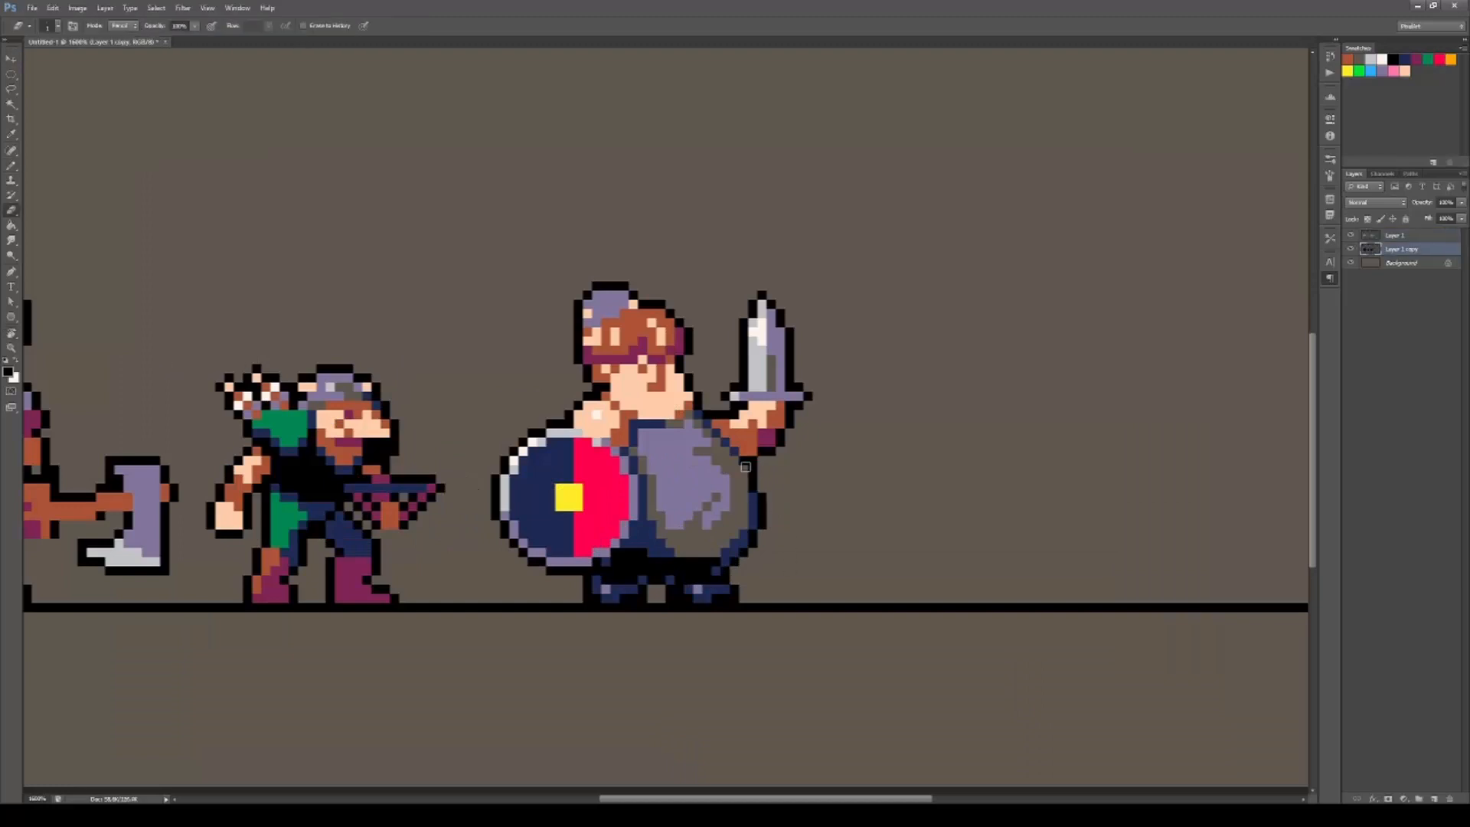
key(alt+bracketright)
scroll(754, 474, up, 1)
scroll(853, 558, down, 2)
key(b)
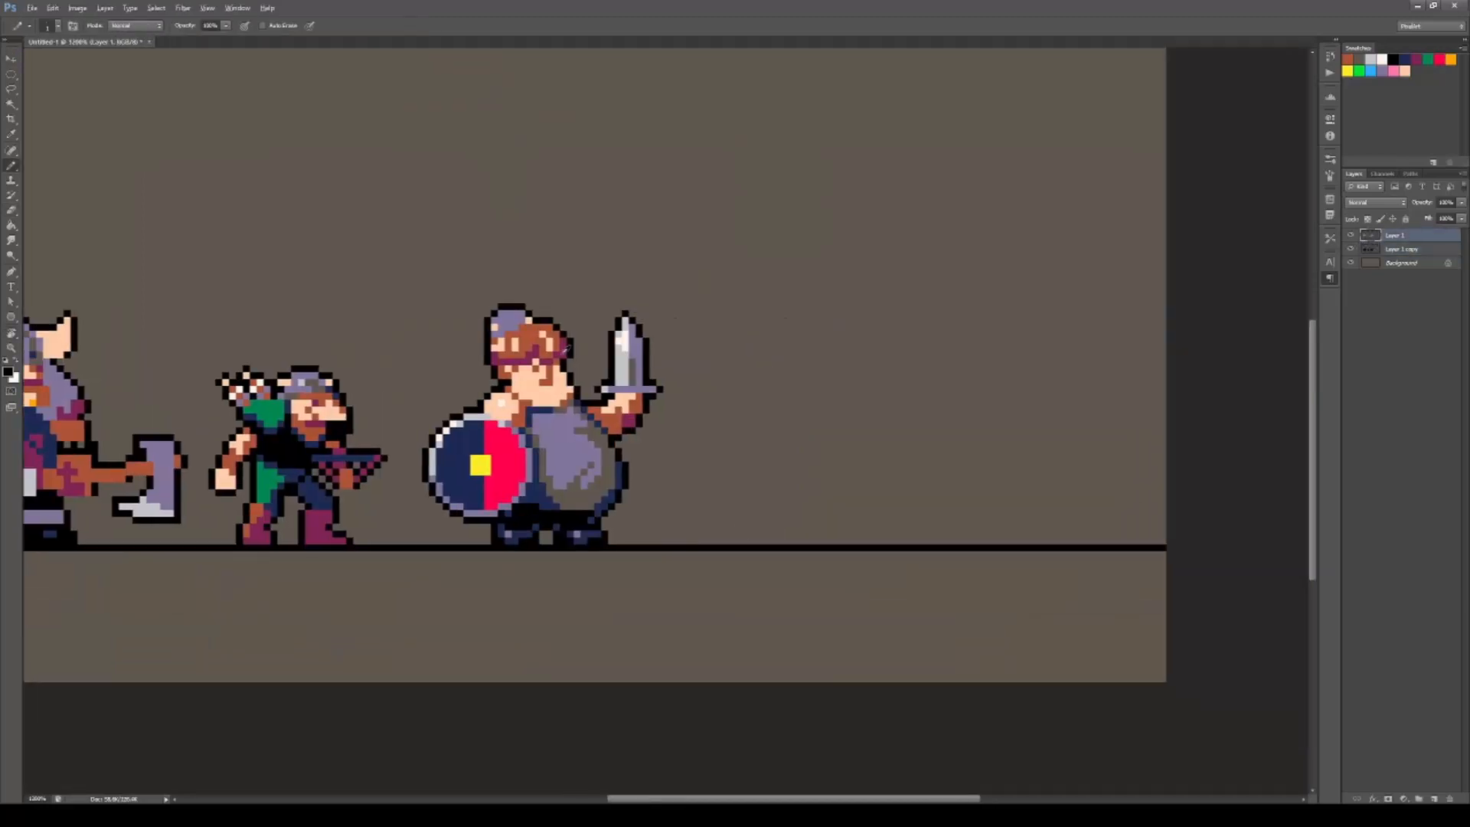
alt+click(769, 496)
scroll(781, 441, up, 1)
scroll(781, 441, down, 1)
alt+click(573, 387)
scroll(896, 332, up, 1)
mouse_move(895, 331)
mouse_down()
mouse_move(834, 352)
mouse_move(926, 391)
mouse_move(752, 467)
mouse_move(718, 417)
mouse_move(753, 463)
mouse_move(888, 426)
mouse_move(917, 452)
mouse_move(988, 393)
mouse_move(848, 413)
mouse_move(863, 404)
mouse_move(803, 470)
mouse_move(882, 522)
mouse_move(799, 512)
mouse_move(736, 575)
mouse_move(791, 528)
mouse_move(882, 534)
mouse_move(874, 568)
mouse_move(856, 532)
mouse_move(851, 425)
mouse_up()
alt+click(441, 472)
mouse_move(811, 364)
mouse_down()
mouse_move(855, 307)
mouse_move(915, 387)
mouse_move(880, 329)
mouse_move(758, 379)
mouse_move(854, 378)
mouse_move(848, 401)
mouse_up()
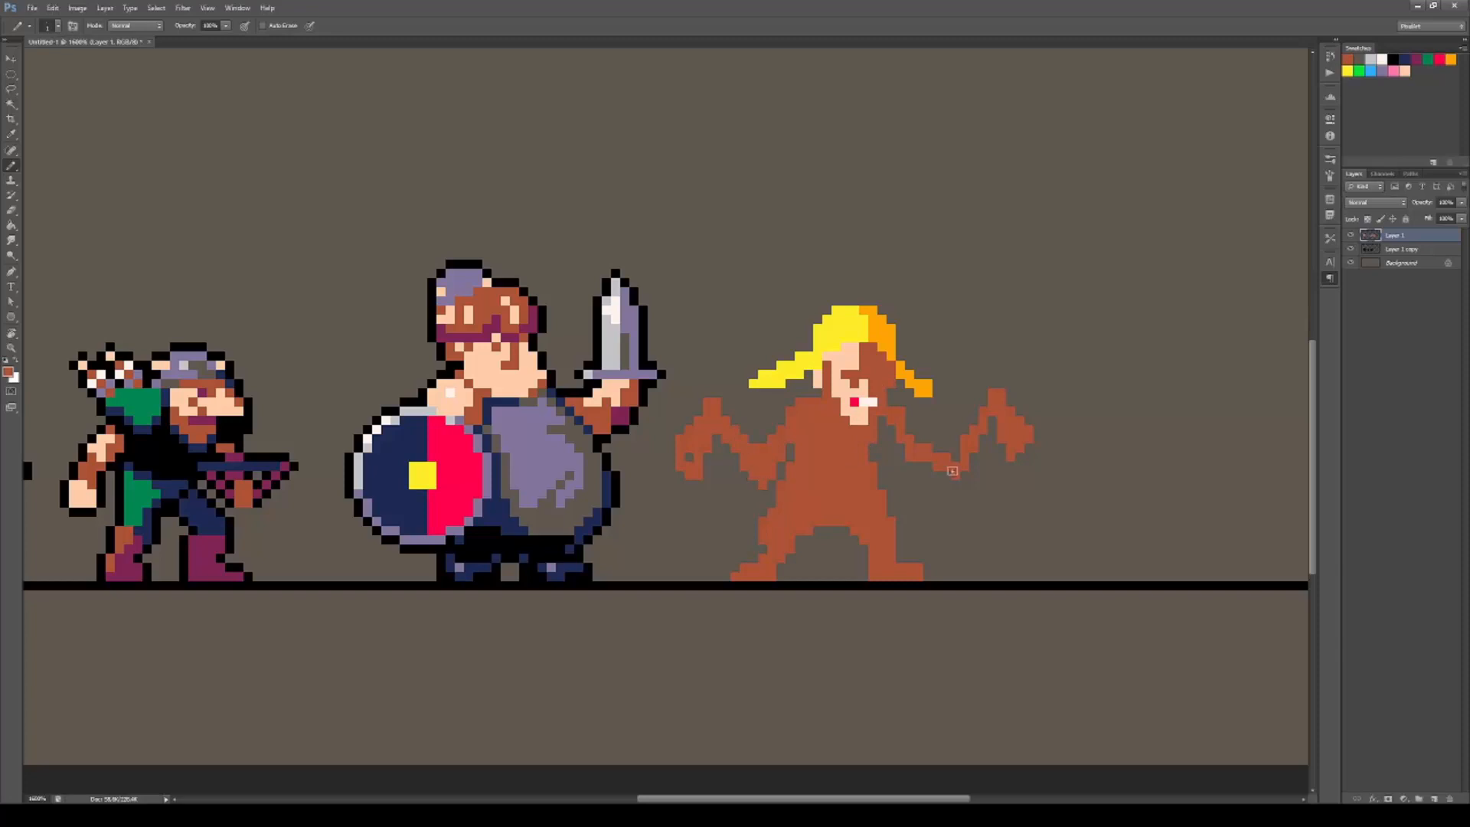
Recolor the shapes in the fourth figure's hands as purple axe heads with light-gray edges, and add light skin highlights to the arms.
alt+click(637, 319)
mouse_move(993, 392)
mouse_down()
mouse_move(1004, 440)
mouse_move(1030, 458)
mouse_up()
click(687, 456)
drag(680, 411, 708, 474)
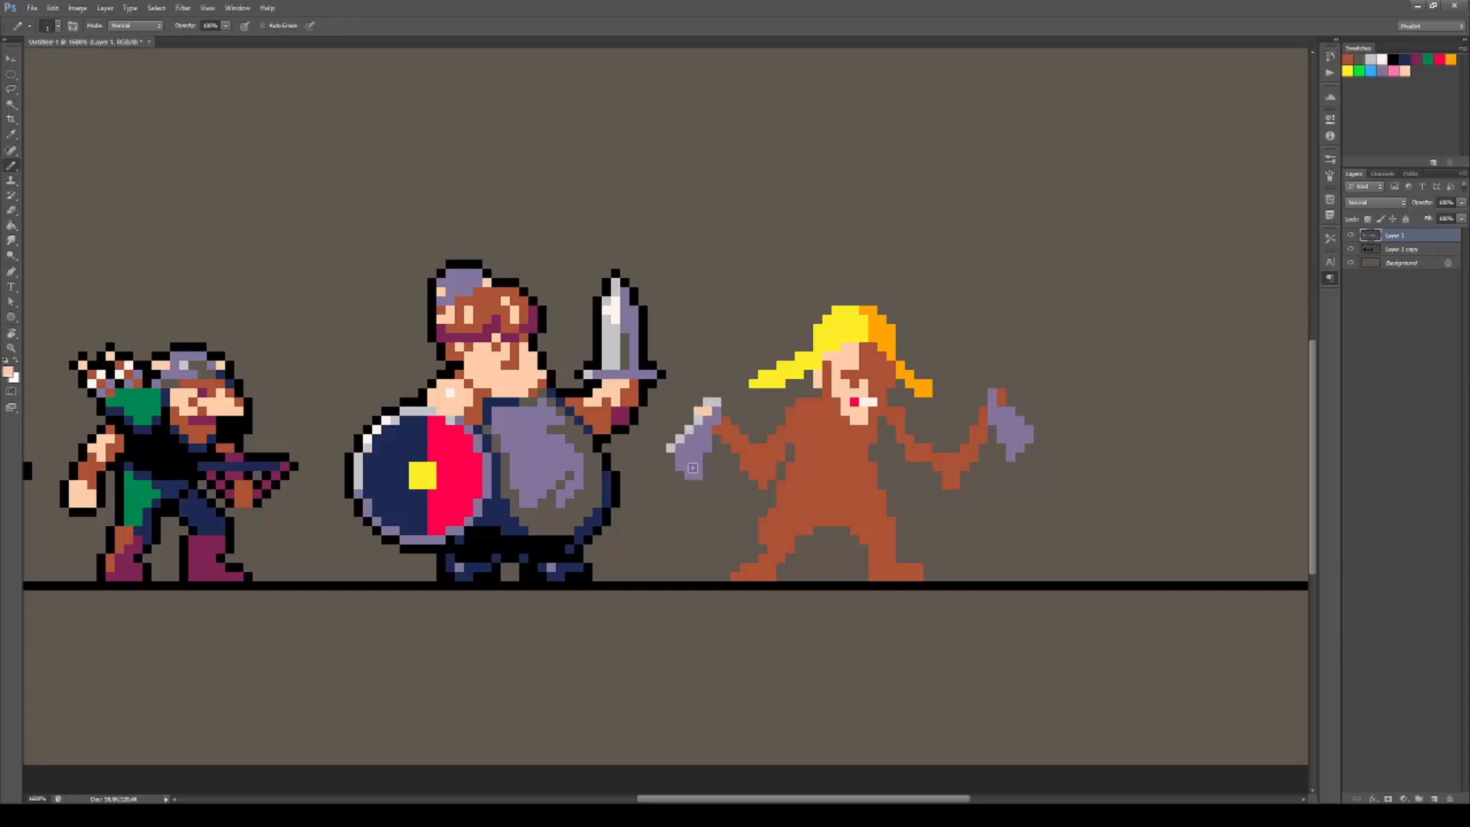
alt+click(978, 430)
drag(770, 451, 782, 436)
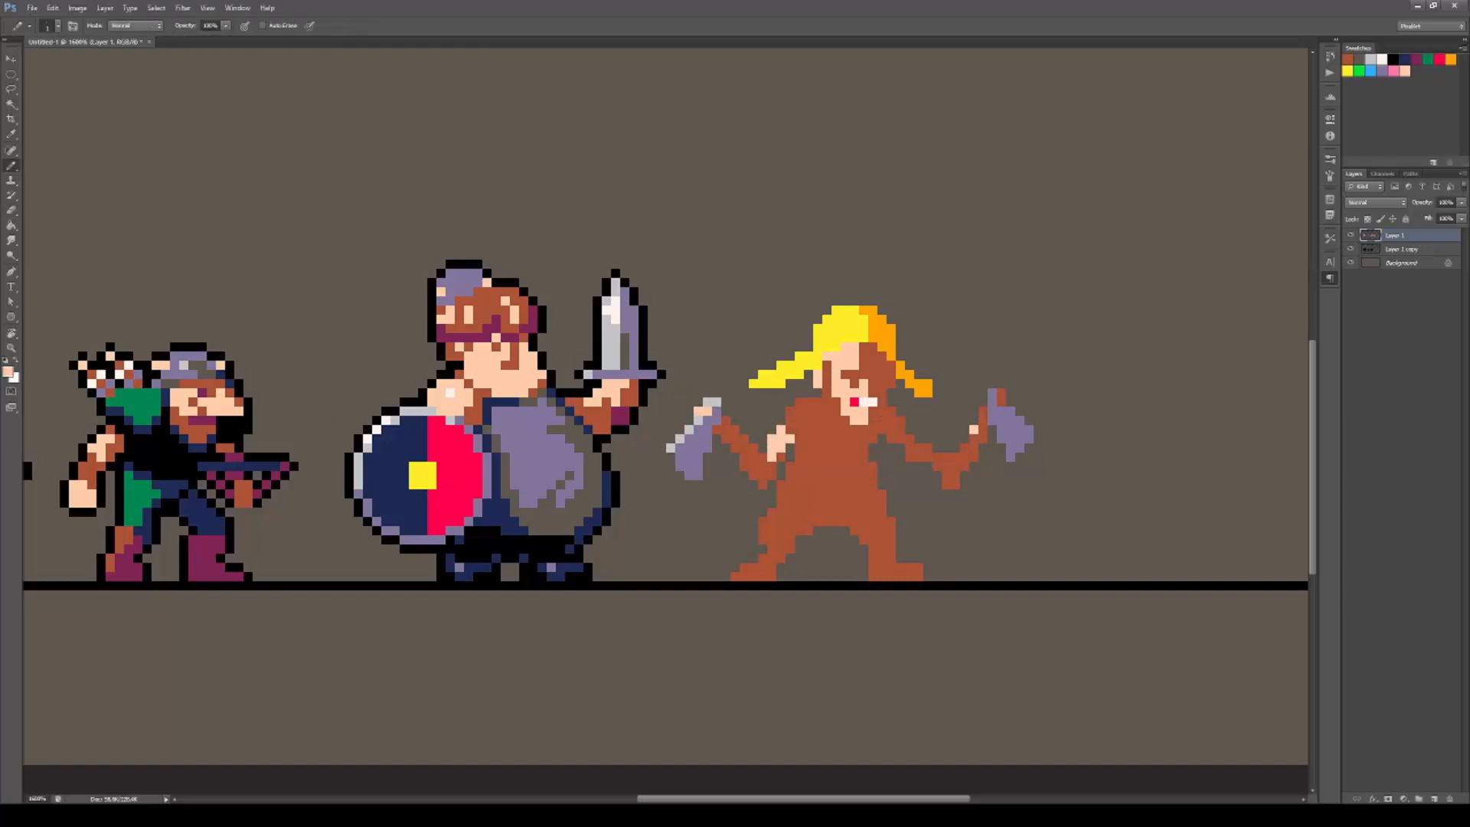
Paint a skirt on the fourth figure with maroon front panels and a navy inner and shadow side.
mouse_move(762, 528)
mouse_down()
mouse_move(816, 492)
mouse_move(781, 505)
mouse_move(842, 517)
mouse_up()
alt+click(386, 497)
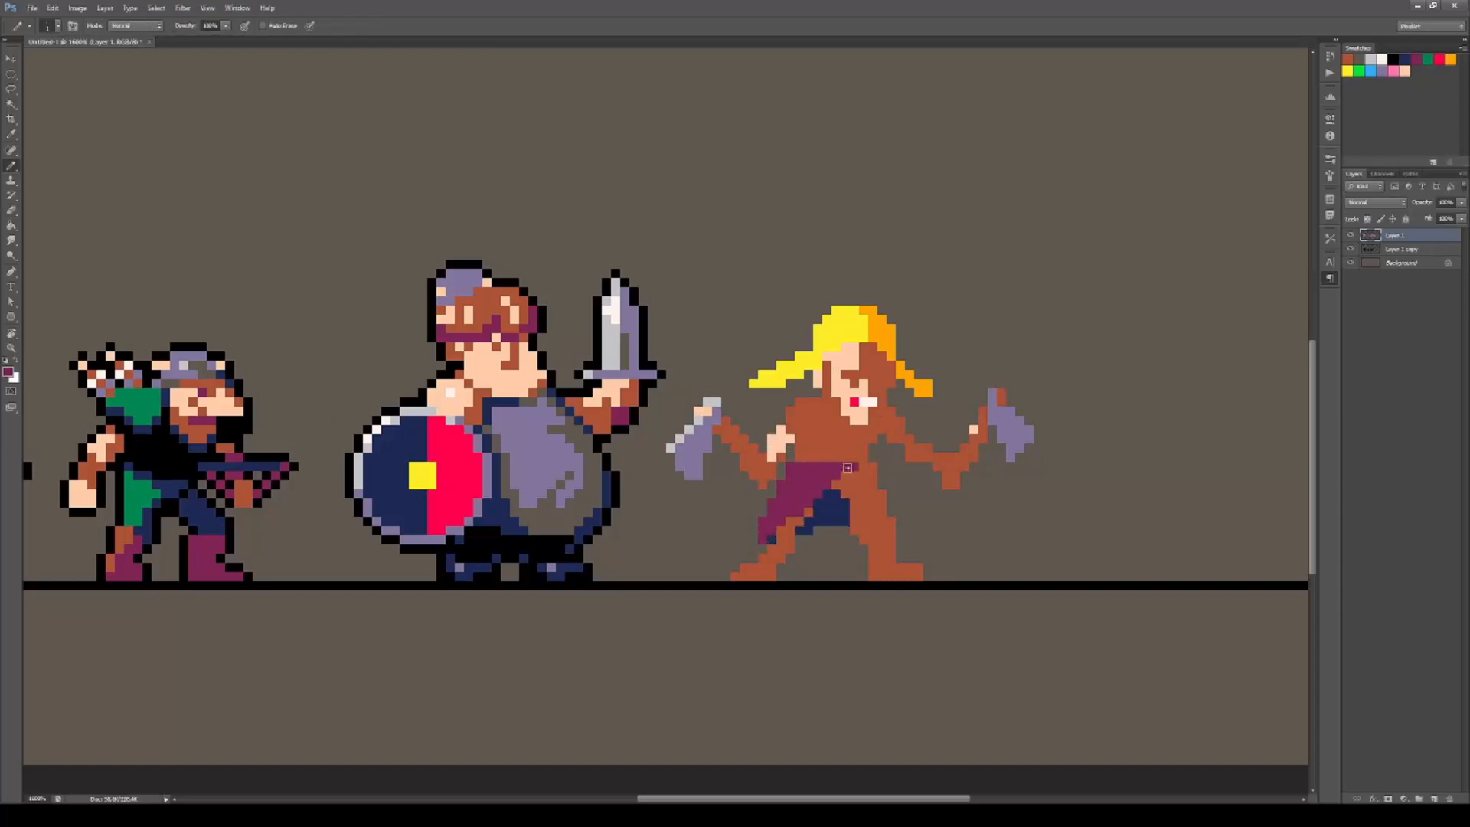
drag(848, 467, 882, 528)
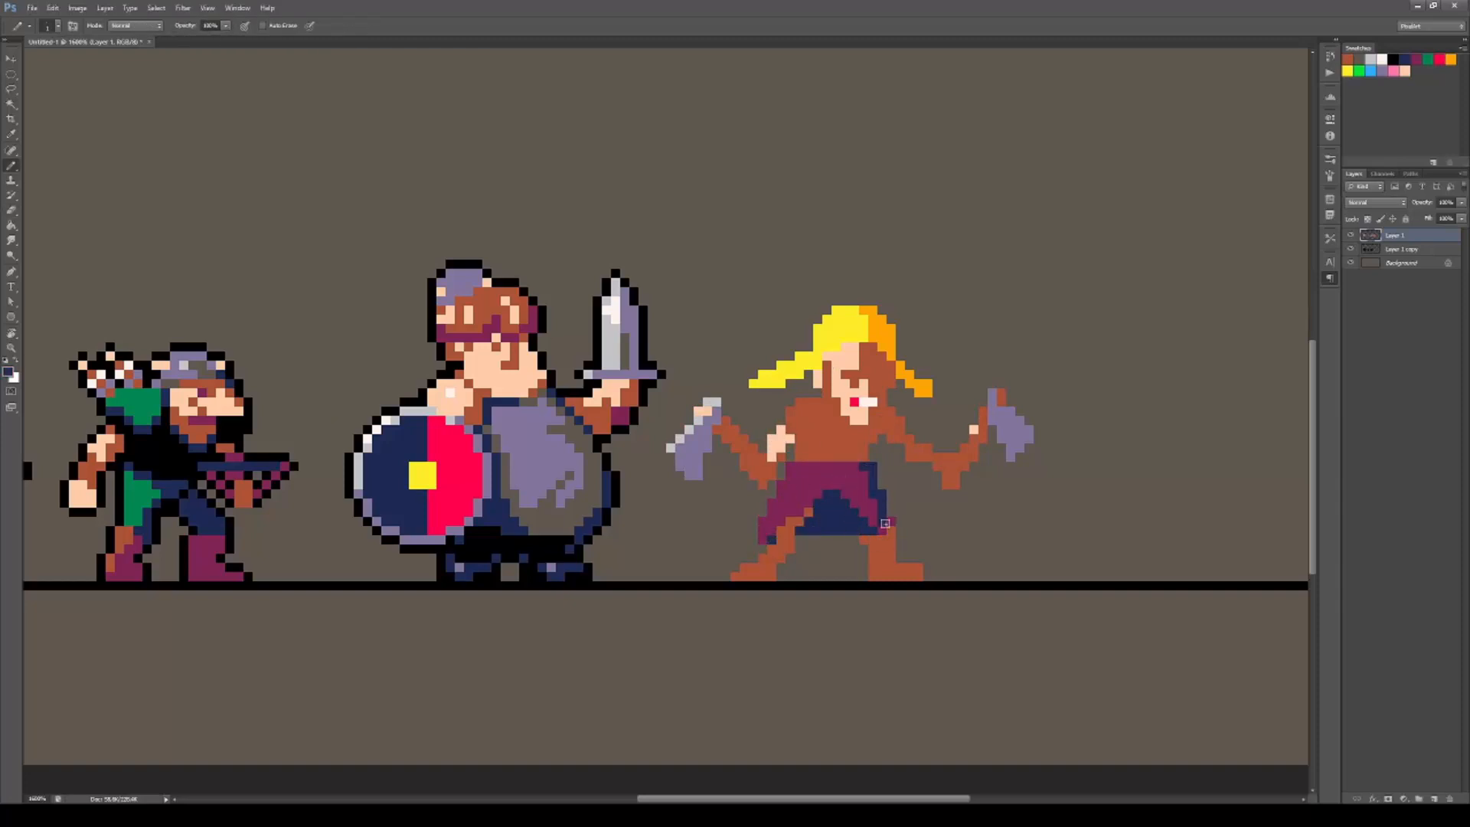
Paint the fourth figure's tunic and shoulder pads maroon with navy shadows, and add a black belt with a light-gray buckle.
mouse_move(812, 400)
mouse_down()
mouse_move(876, 441)
mouse_move(800, 452)
mouse_move(855, 466)
mouse_move(873, 438)
mouse_up()
alt+click(842, 586)
alt+click(711, 402)
alt+click(865, 470)
alt+click(798, 414)
drag(796, 411, 790, 413)
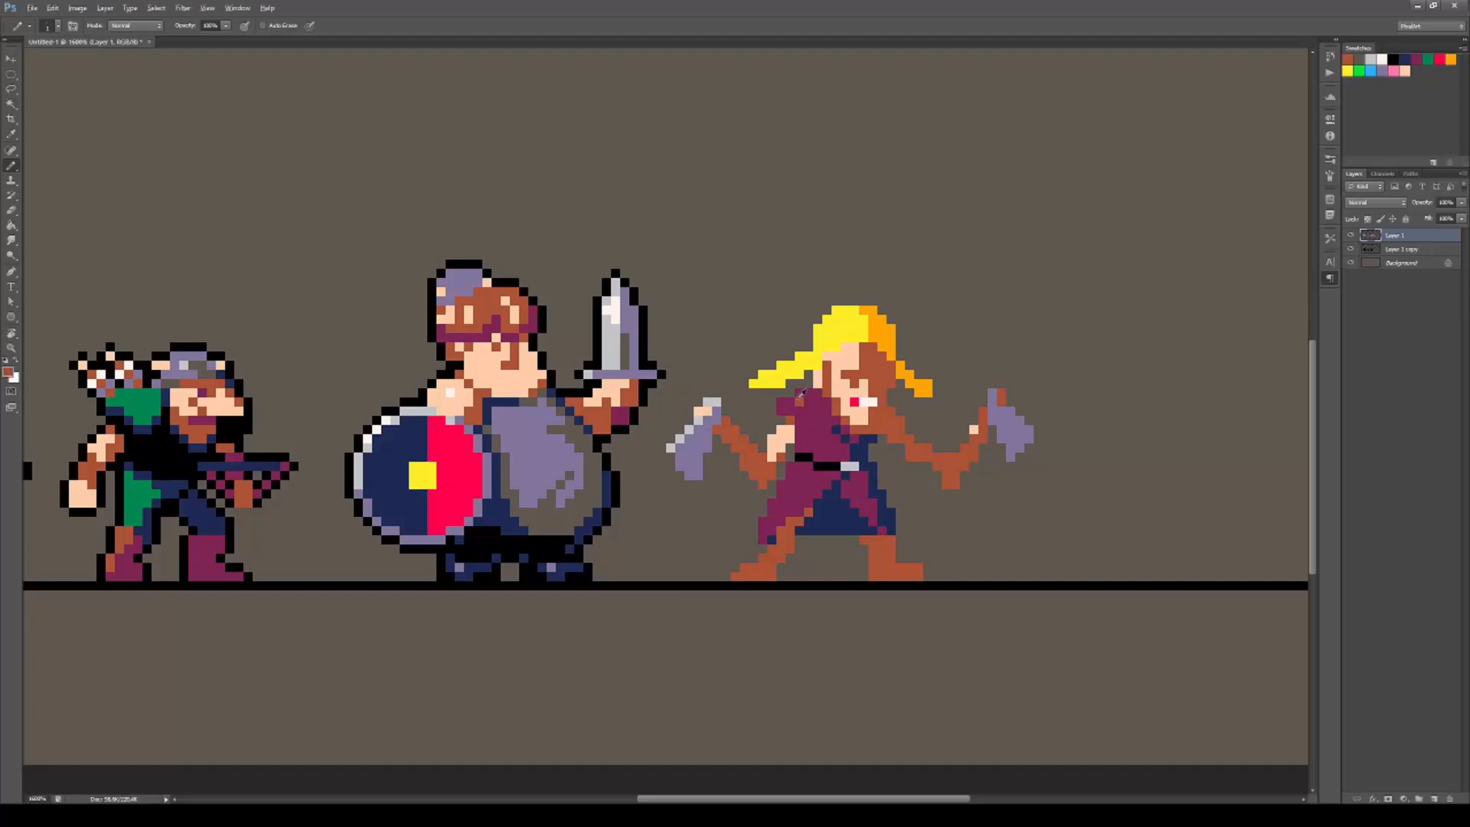
drag(882, 416, 909, 419)
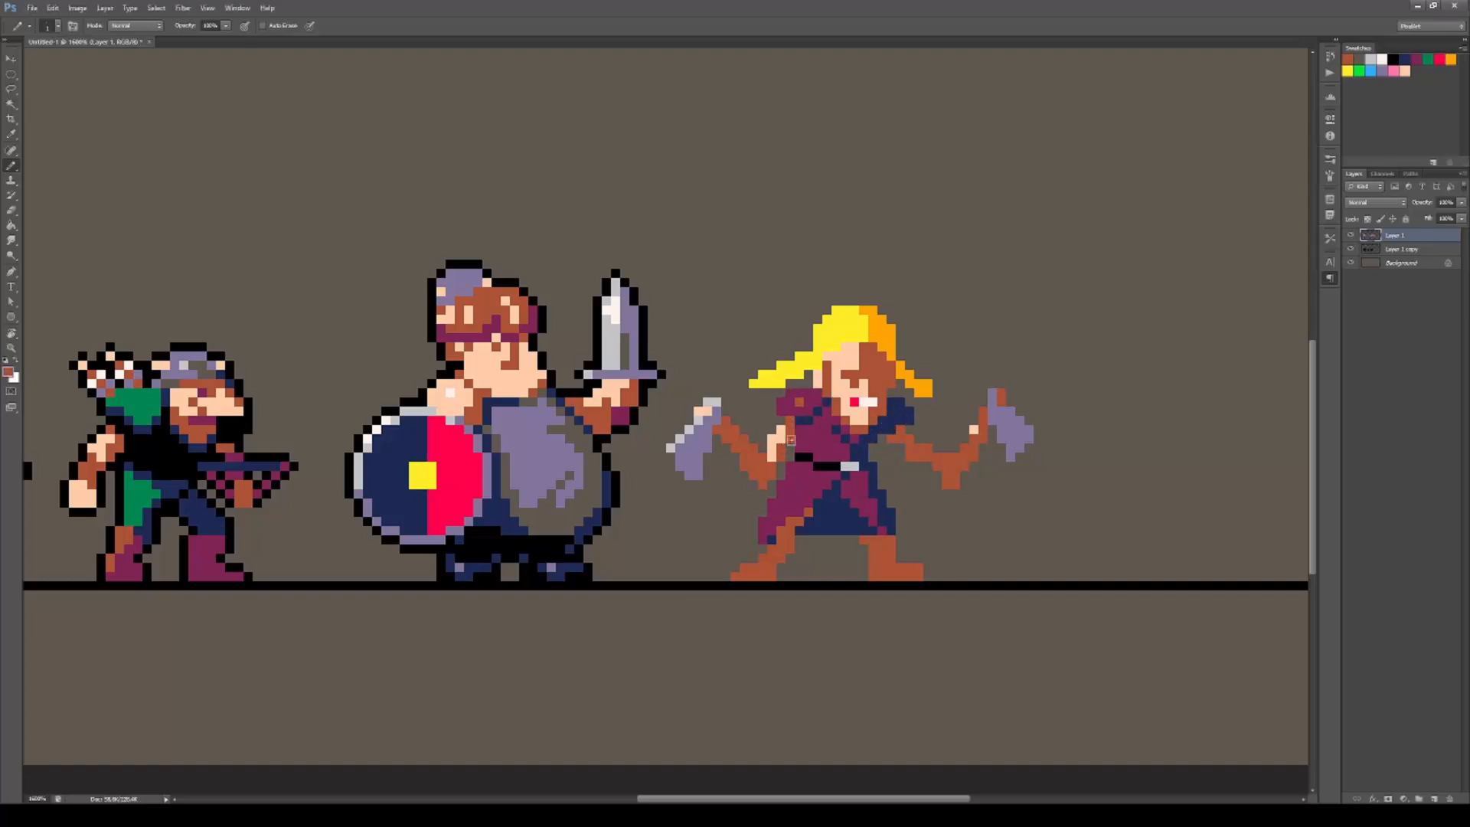
Add a light skin highlight to the fourth figure's rear foot and color the legs maroon.
scroll(820, 424, down, 5)
scroll(821, 425, up, 5)
alt+click(792, 422)
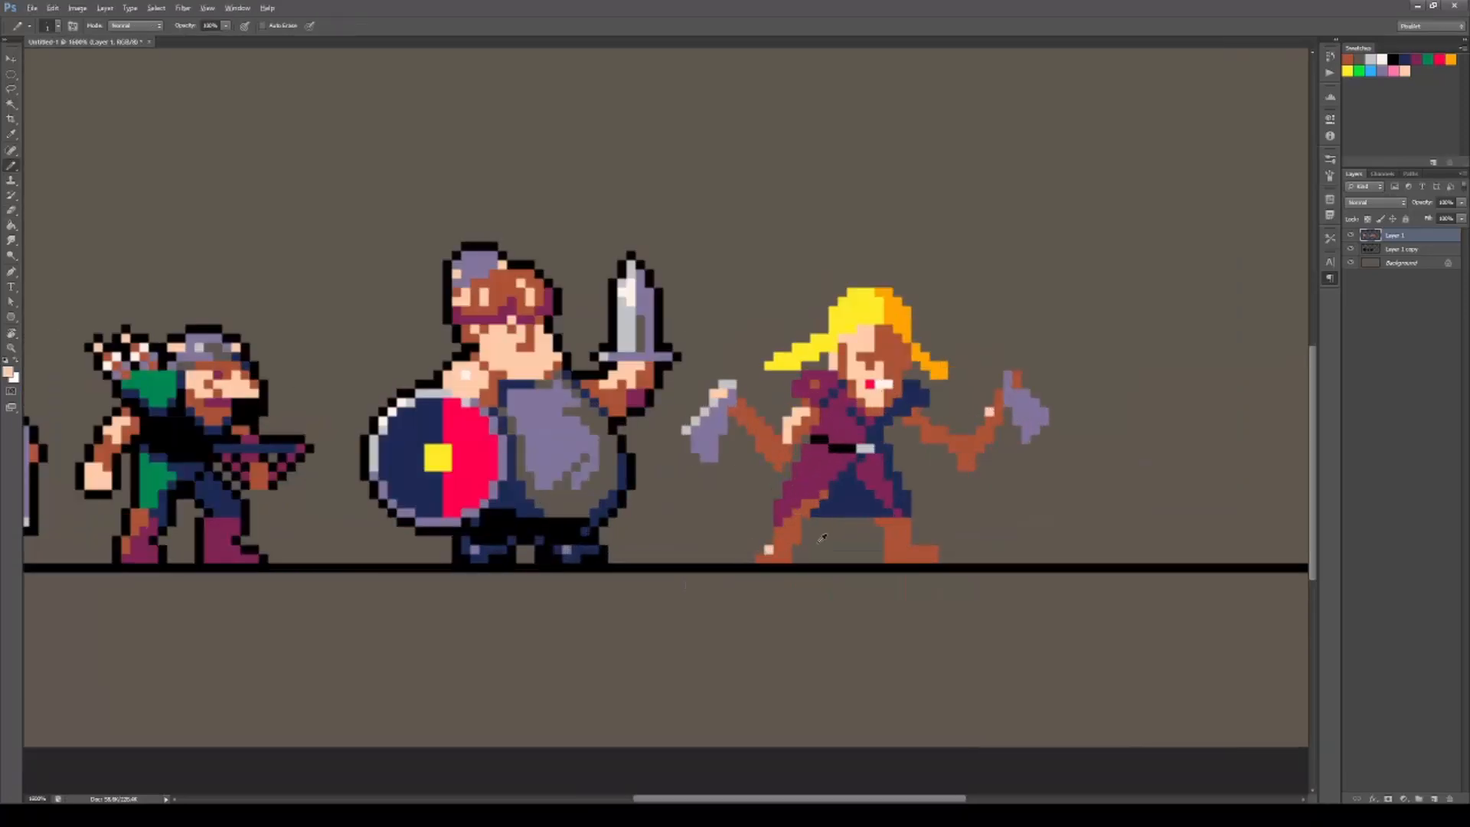
alt+click(785, 511)
mouse_move(777, 540)
mouse_down()
mouse_move(795, 503)
mouse_move(817, 514)
mouse_move(801, 505)
mouse_move(792, 547)
mouse_move(900, 509)
mouse_move(897, 556)
mouse_move(773, 564)
mouse_move(805, 512)
mouse_move(824, 544)
mouse_up()
alt+click(823, 507)
alt+click(899, 509)
scroll(807, 517, down, 5)
scroll(807, 517, up, 5)
Rework the fourth figure's front boot in maroon with a shorter toe.
key(ctrl+z)
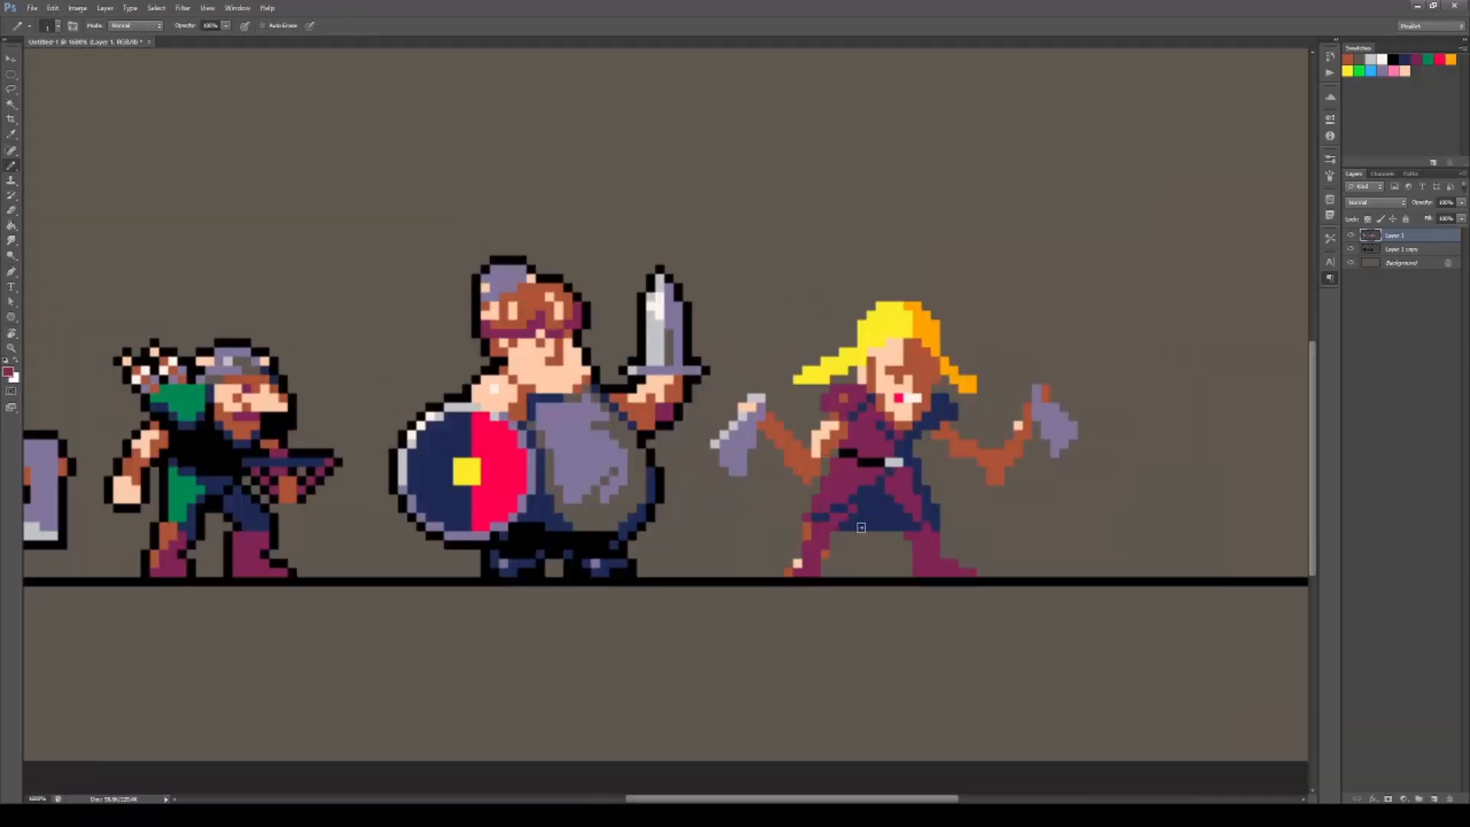
key(ctrl+z)
mouse_move(909, 572)
mouse_down()
mouse_move(909, 555)
mouse_move(972, 573)
mouse_up()
key(e)
key(b)
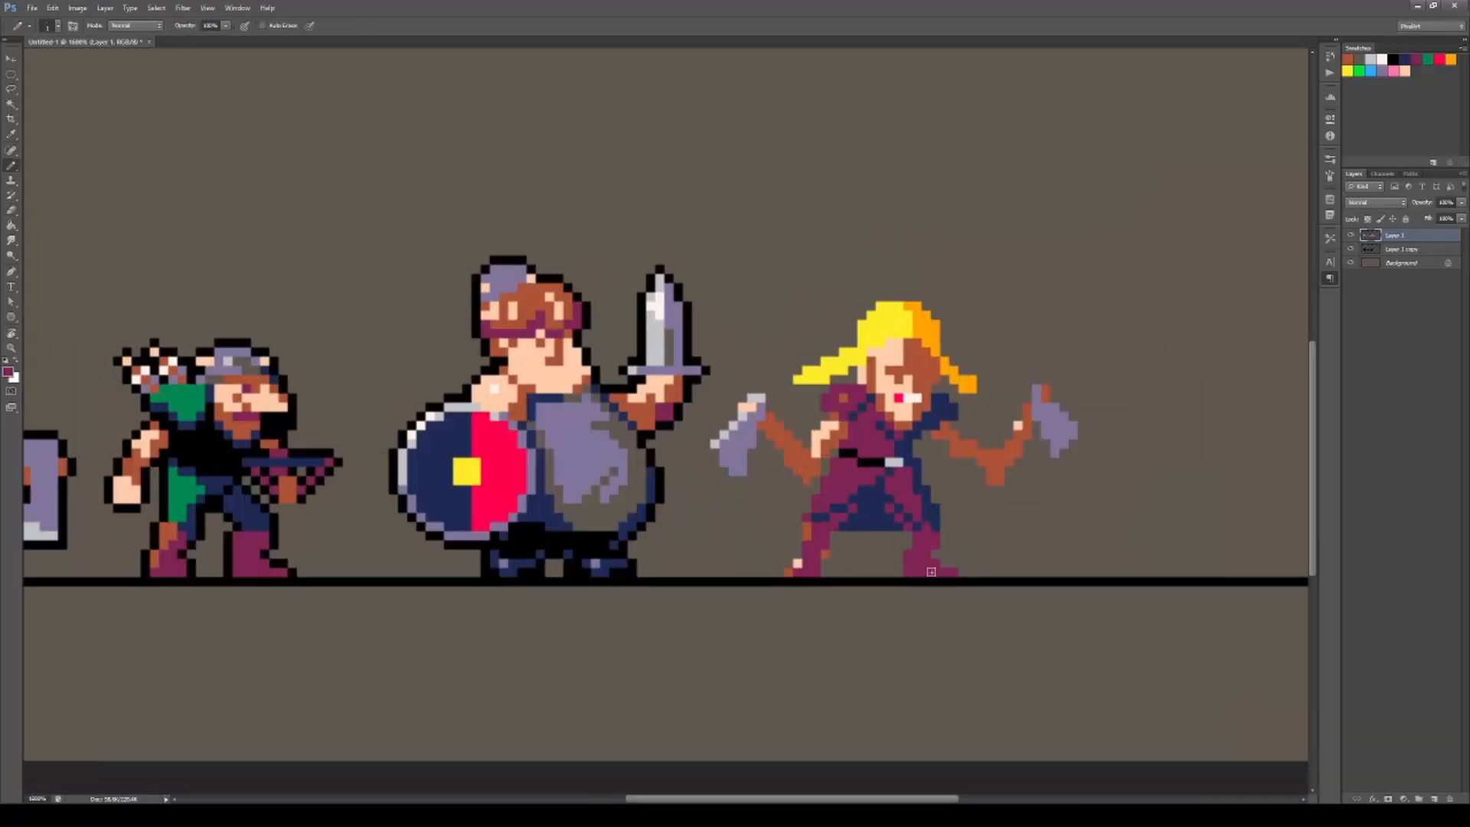
Repaint the fourth figure's lower legs brown, leaving maroon along the front leg and foot.
alt+click(807, 529)
drag(825, 526, 814, 564)
mouse_move(934, 535)
mouse_down()
mouse_move(911, 565)
mouse_move(945, 573)
mouse_up()
alt+click(935, 545)
drag(926, 554, 930, 566)
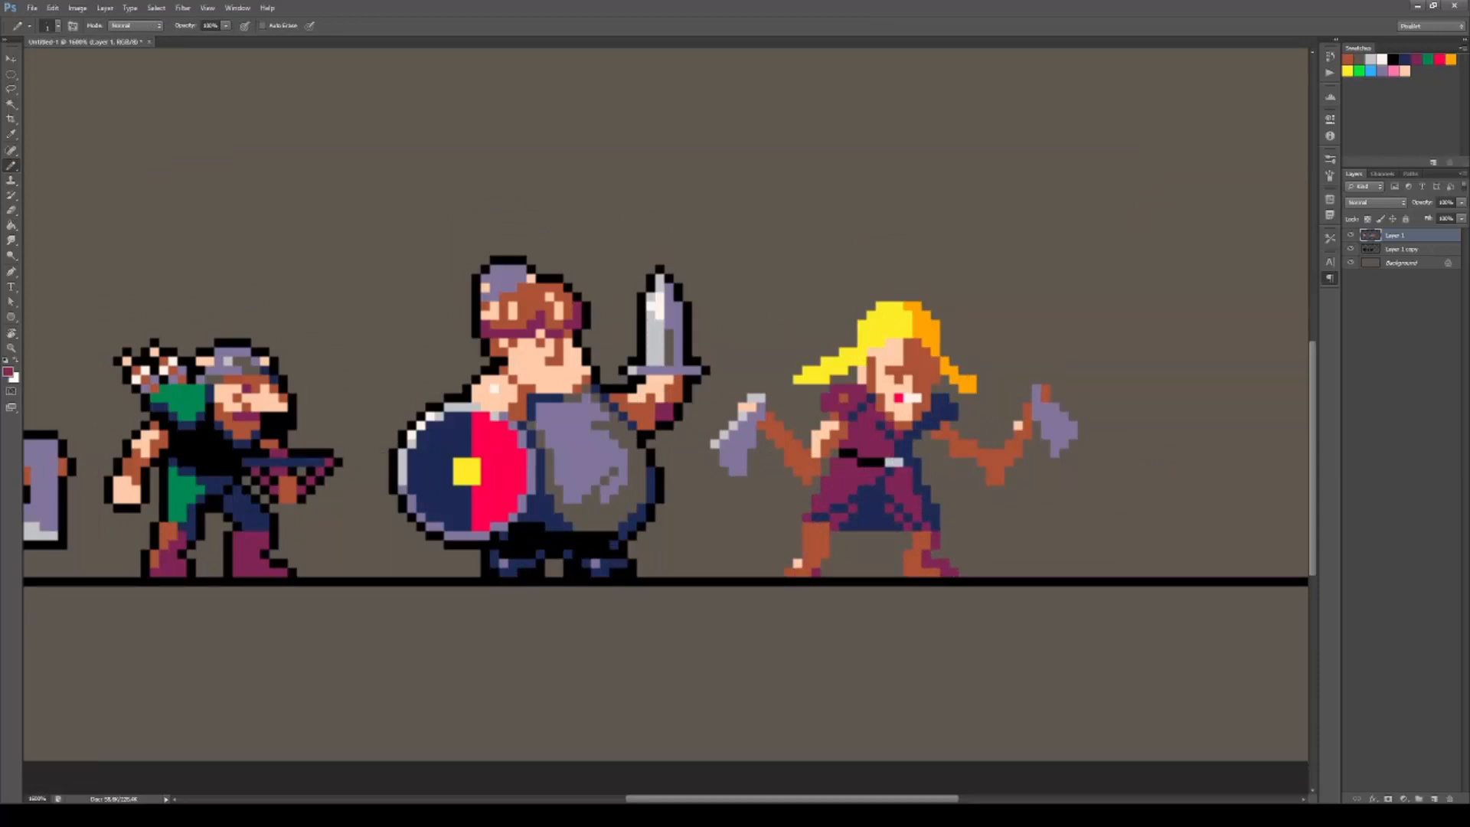
drag(811, 568, 825, 536)
Add maroon straps and soles to the fourth figure's brown legs.
alt+click(815, 536)
drag(843, 535, 852, 575)
alt+click(927, 605)
drag(922, 609, 938, 585)
drag(970, 611, 923, 610)
Add orange shading to the crown and lower edge of the fourth figure's yellow hair, and extend the orange strand.
alt+click(830, 491)
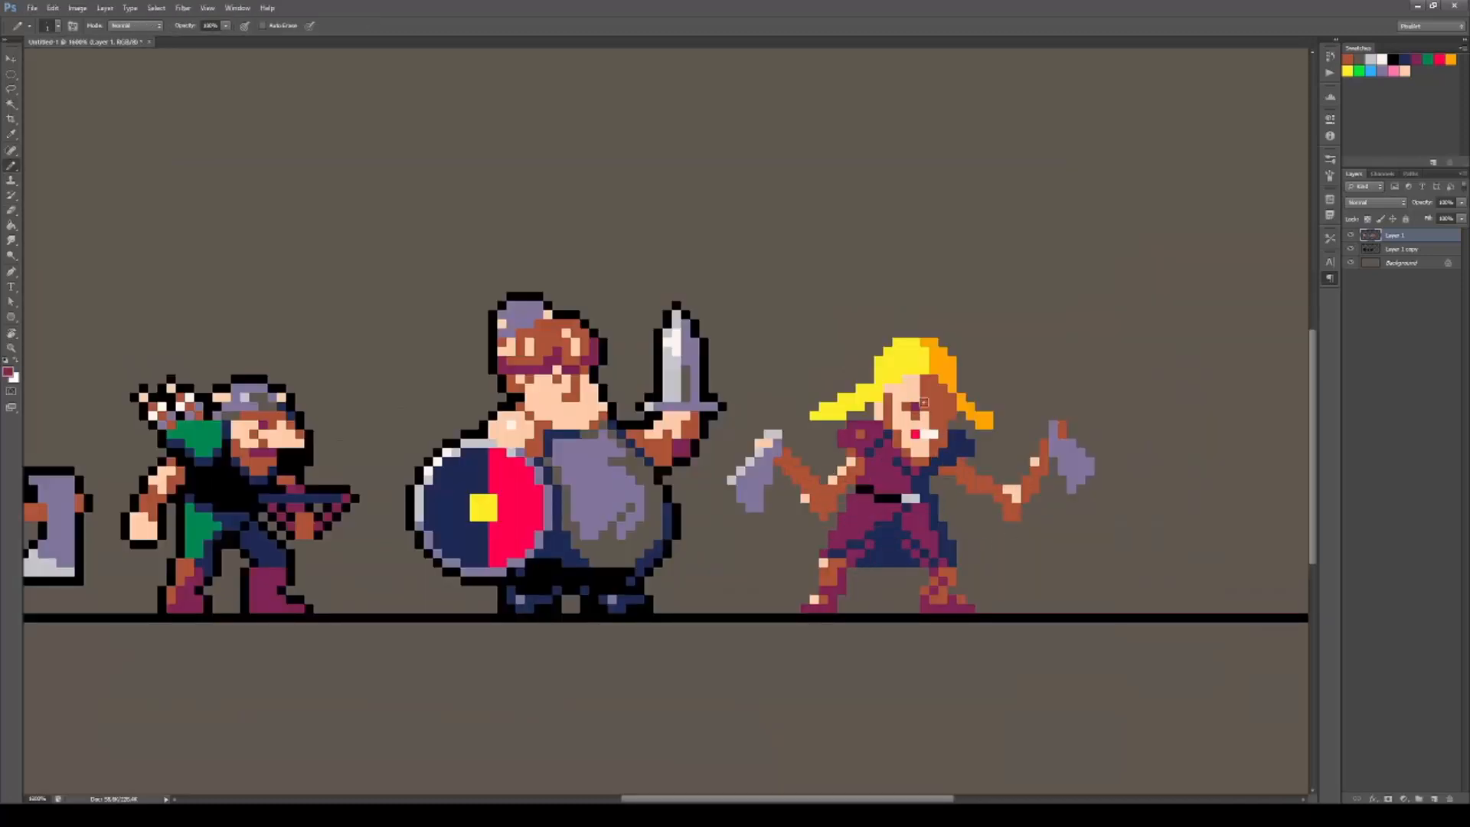
scroll(892, 510, down, 2)
scroll(918, 447, up, 3)
alt+click(863, 404)
drag(845, 404, 827, 404)
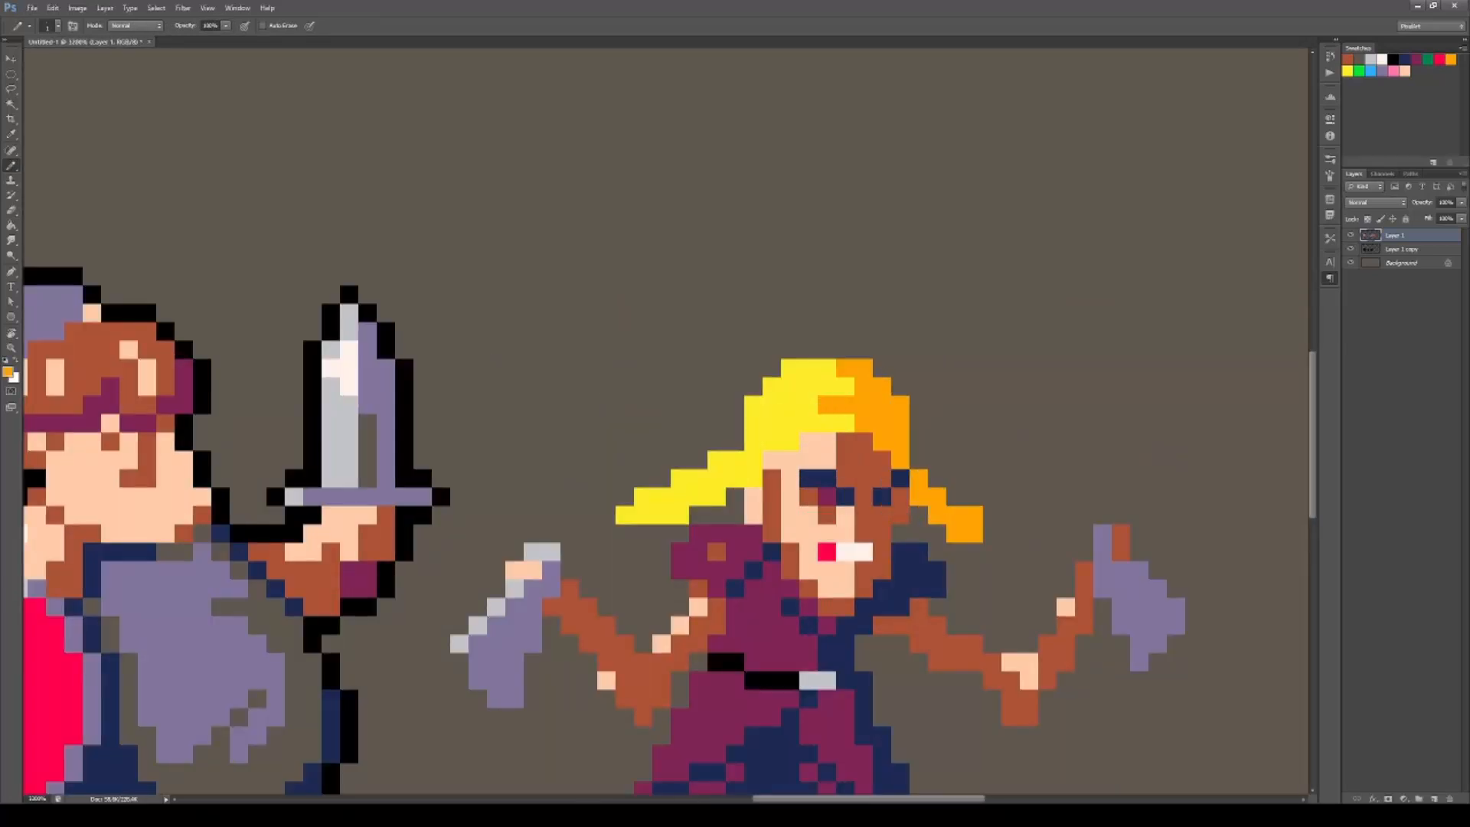
click(827, 368)
click(753, 460)
click(716, 478)
click(679, 496)
click(621, 530)
alt+click(965, 524)
drag(992, 516, 1010, 515)
Select the blonde axe fighter's silhouette and fill it with black on the Layer 1 copy layer.
scroll(985, 594, down, 2)
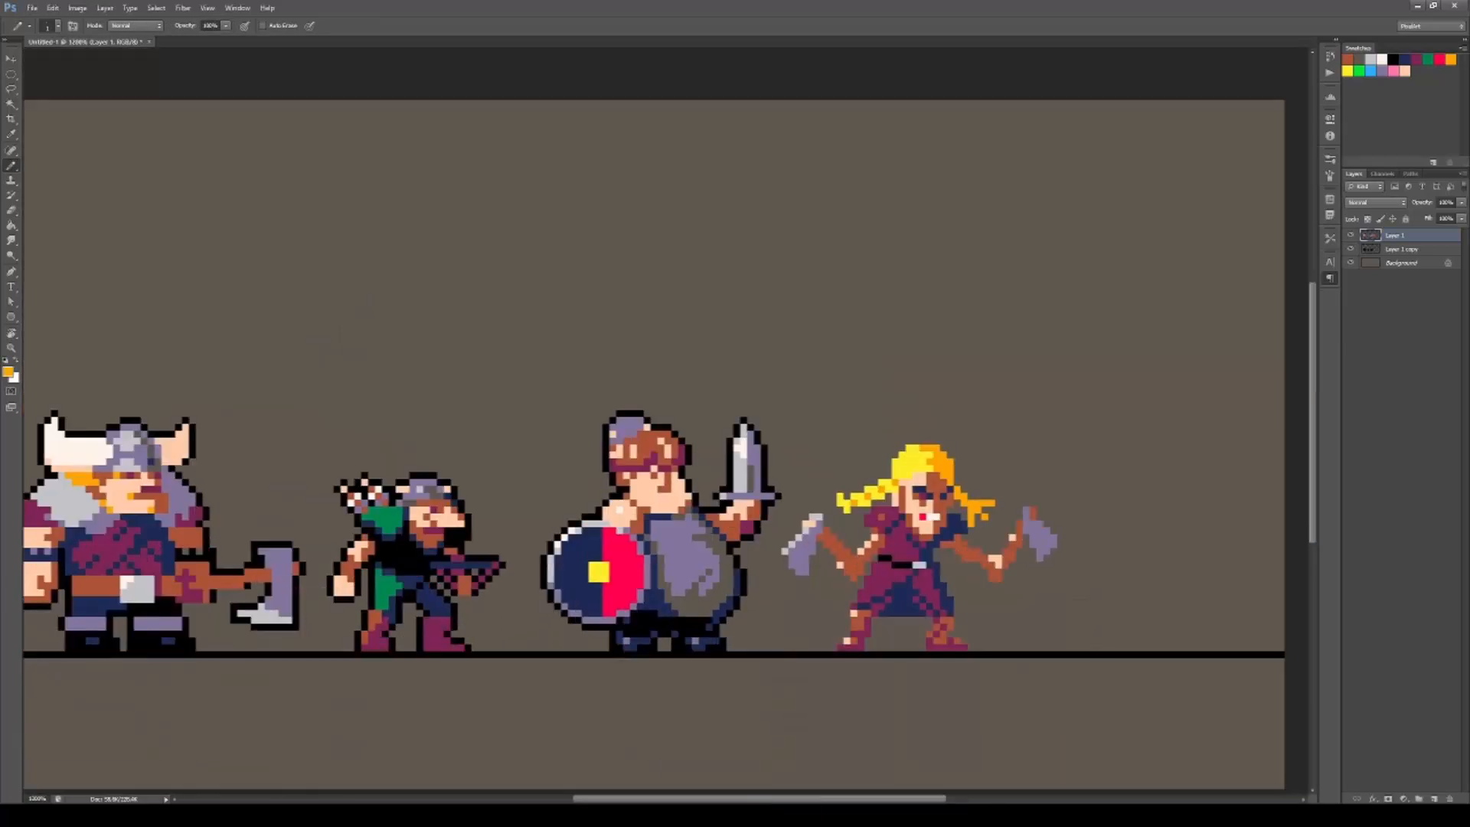
key(m)
drag(788, 451, 1102, 685)
key(v)
click(1389, 247)
key(b)
alt+click(1064, 679)
key(alt+BackSpace)
Duplicate the axe fighter's black silhouette one pixel in each direction to form an outline, then deselect.
key(v)
key(alt+Left)
key(alt+Right)
key(alt+Right)
key(alt+Left)
key(alt+Up)
key(alt+Down)
key(alt+Down)
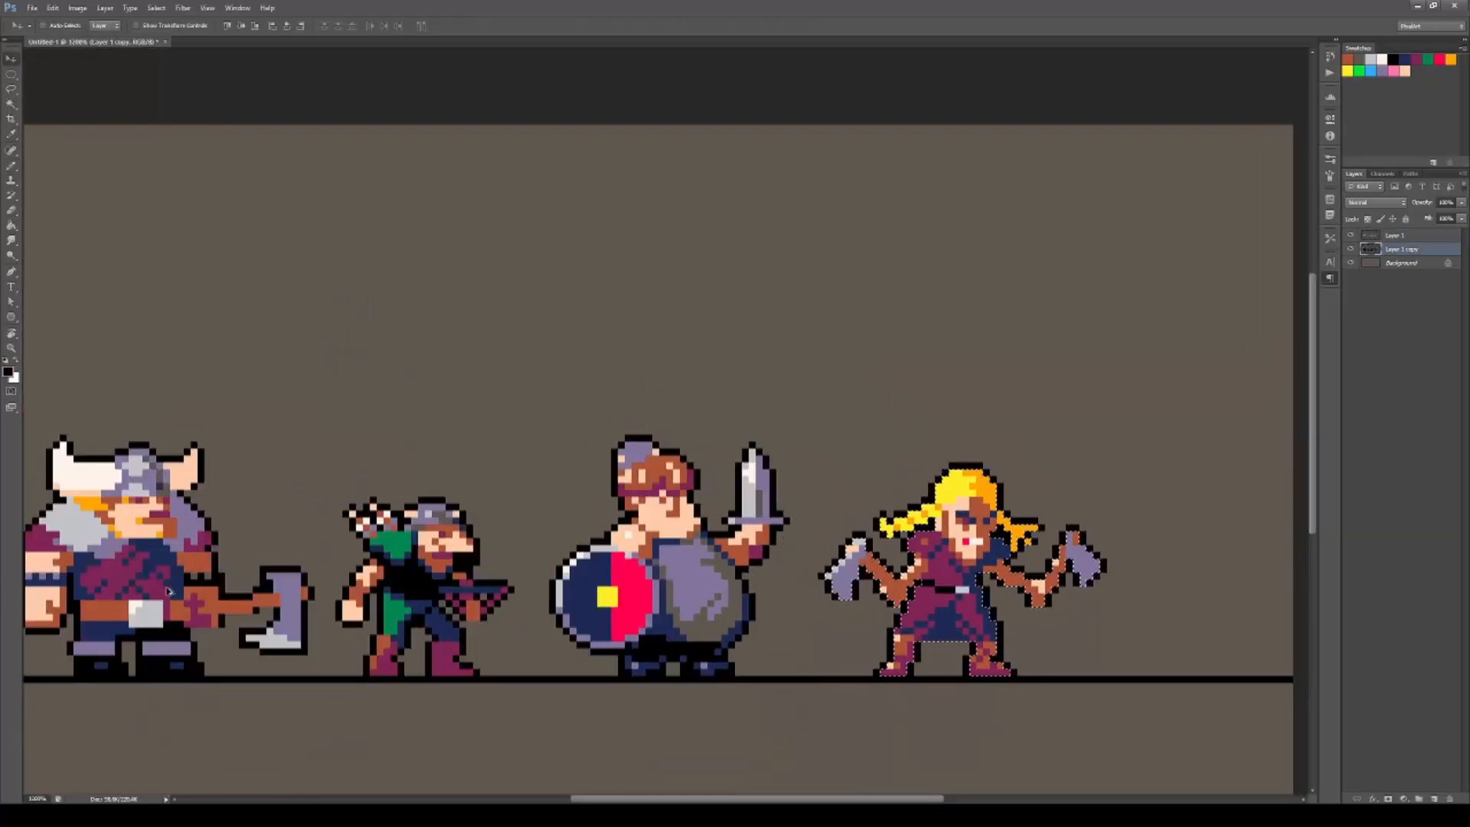
key(ctrl+d)
Extend the canvas to the right with the Crop tool, making room beyond the axe fighter.
scroll(1061, 640, down, 3)
key(c)
drag(1009, 420, 1252, 420)
key(Return)
Extend the brown background and ground line across part of the new white area by repeatedly duplicating an edge strip on the Background layer.
key(b)
alt+click(727, 444)
key(v)
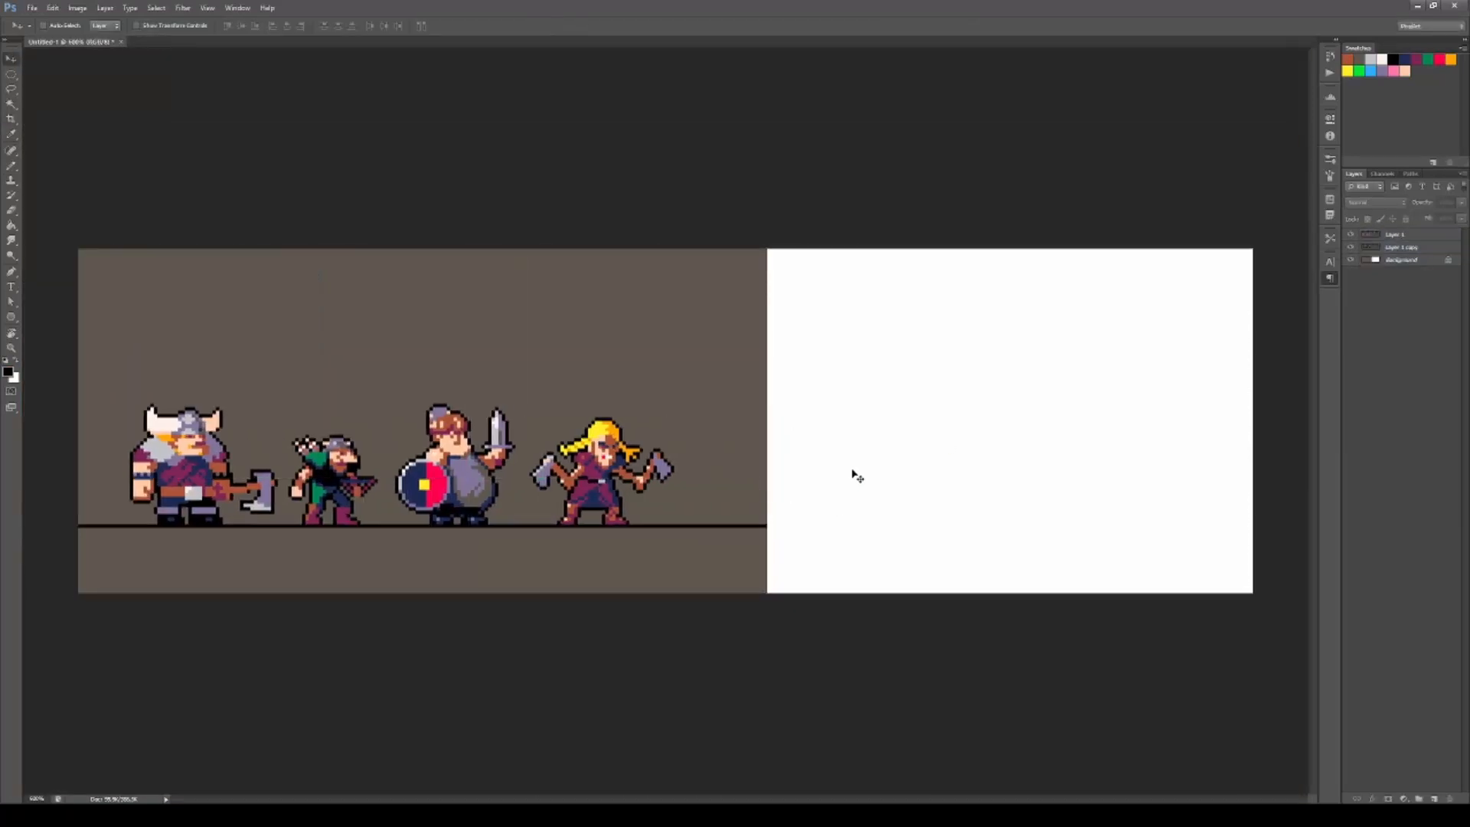
key(m)
key(shift+m)
drag(698, 244, 736, 597)
key(v)
click(1409, 261)
key(v)
key(alt+shift+Right)
key(alt+shift+Right)
key(alt+shift+Right)
key(alt+shift+Right)
key(alt+shift+Right)
key(alt+shift+Right)
key(alt+shift+Right)
key(alt+shift+Right)
key(alt+shift+Right)
key(alt+shift+Right)
key(alt+shift+Right)
key(alt+shift+Right)
key(alt+shift+Right)
key(alt+shift+Right)
key(alt+shift+Right)
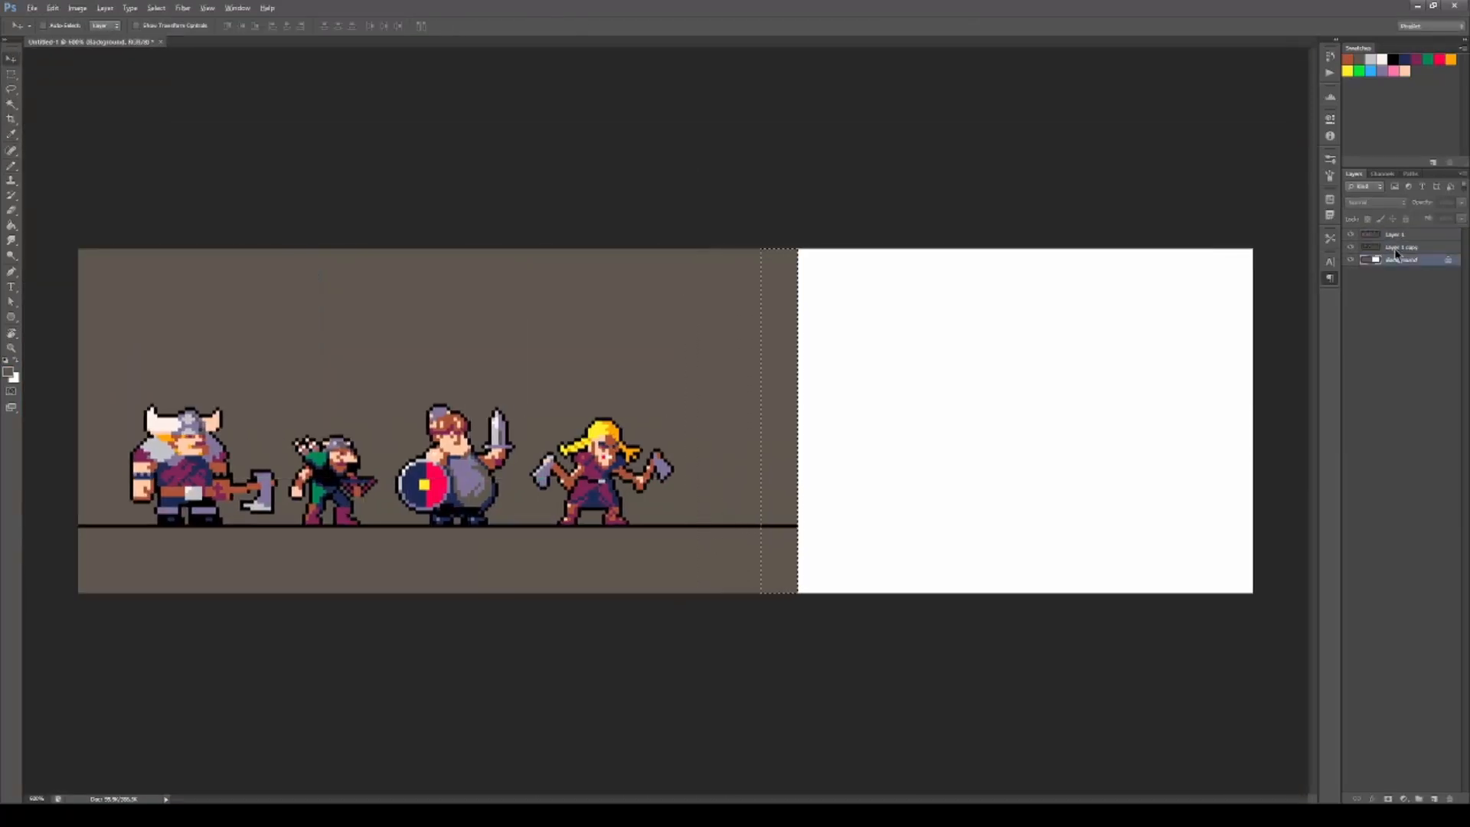
Block in a standing figure with a horned helmet as a dark navy silhouette on Layer 1, beyond the axe fighter.
key(ctrl+d)
key(b)
scroll(732, 510, up, 5)
alt+click(161, 247)
scroll(806, 316, down, 1)
click(1395, 235)
drag(810, 213, 943, 224)
mouse_move(819, 222)
mouse_down()
mouse_move(831, 234)
mouse_move(823, 384)
mouse_up()
mouse_move(773, 313)
mouse_down()
mouse_move(738, 285)
mouse_move(776, 384)
mouse_move(773, 528)
mouse_move(754, 280)
mouse_move(788, 521)
mouse_move(689, 551)
mouse_move(716, 542)
mouse_up()
mouse_move(781, 525)
mouse_down()
mouse_move(791, 551)
mouse_move(810, 551)
mouse_up()
drag(773, 429, 793, 463)
mouse_move(710, 357)
mouse_down()
mouse_move(701, 447)
mouse_move(727, 461)
mouse_move(720, 413)
mouse_up()
mouse_move(783, 333)
mouse_down()
mouse_move(740, 459)
mouse_move(696, 414)
mouse_move(739, 399)
mouse_up()
Add an outstretched arm with a perched bird to the navy silhouette and trim the bird's outline.
mouse_move(657, 396)
mouse_down()
mouse_move(695, 437)
mouse_move(666, 427)
mouse_up()
drag(748, 417, 772, 401)
drag(768, 414, 749, 426)
drag(738, 492, 849, 491)
mouse_move(856, 482)
mouse_down()
mouse_move(825, 411)
mouse_move(742, 430)
mouse_up()
mouse_move(772, 402)
mouse_down()
mouse_move(834, 322)
mouse_move(792, 393)
mouse_move(803, 356)
mouse_up()
mouse_move(791, 438)
mouse_down()
mouse_move(773, 485)
mouse_move(779, 444)
mouse_up()
key(e)
mouse_move(847, 320)
mouse_down()
mouse_move(836, 346)
mouse_move(854, 319)
mouse_move(782, 329)
mouse_move(859, 351)
mouse_move(827, 357)
mouse_up()
key(b)
Nudge part of the navy silhouette down one pixel and touch up the fist and body contours.
key(e)
key(m)
key(v)
key(Down)
key(b)
key(e)
key(b)
click(828, 328)
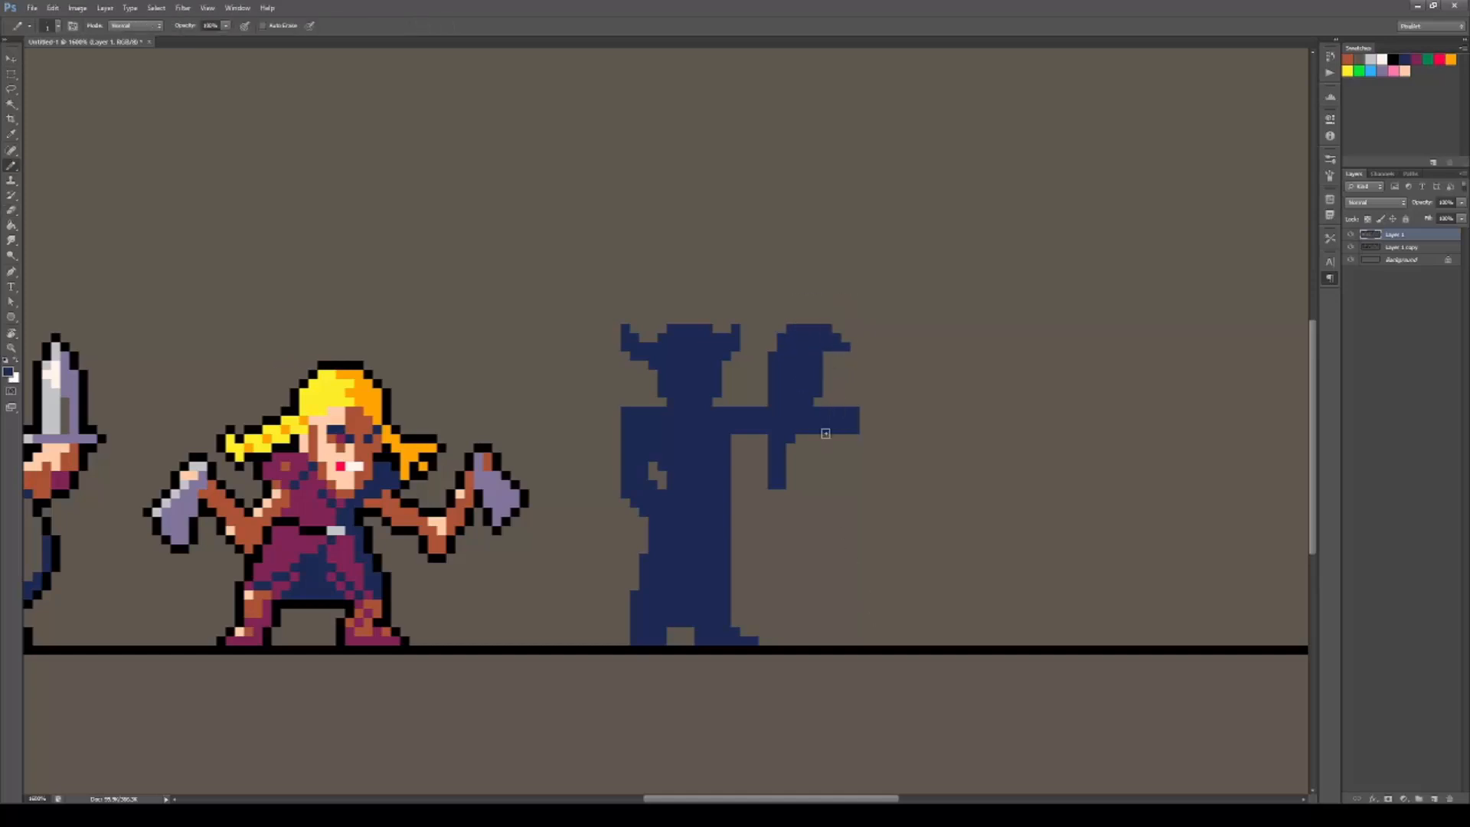
drag(827, 437, 855, 439)
mouse_move(701, 505)
mouse_down()
mouse_move(757, 462)
mouse_move(719, 497)
mouse_up()
Paint lavender shading on the fifth figure's shoulder, sleeve and chest, with green cuffs and a peach lowered hand.
key(b)
alt+click(401, 437)
alt+click(560, 460)
mouse_move(691, 369)
mouse_down()
mouse_move(691, 433)
mouse_move(728, 376)
mouse_move(752, 408)
mouse_up()
mouse_move(752, 415)
mouse_down()
mouse_move(715, 396)
mouse_move(737, 415)
mouse_up()
drag(728, 413, 754, 442)
alt+click(741, 437)
mouse_move(746, 442)
mouse_down()
mouse_move(728, 442)
mouse_move(1109, 459)
mouse_up()
Color the perched bird with a lavender body and a black and white eye.
alt+click(368, 382)
drag(1018, 444, 798, 352)
mouse_move(832, 342)
mouse_down()
mouse_move(851, 342)
mouse_move(841, 333)
mouse_up()
drag(850, 352, 832, 351)
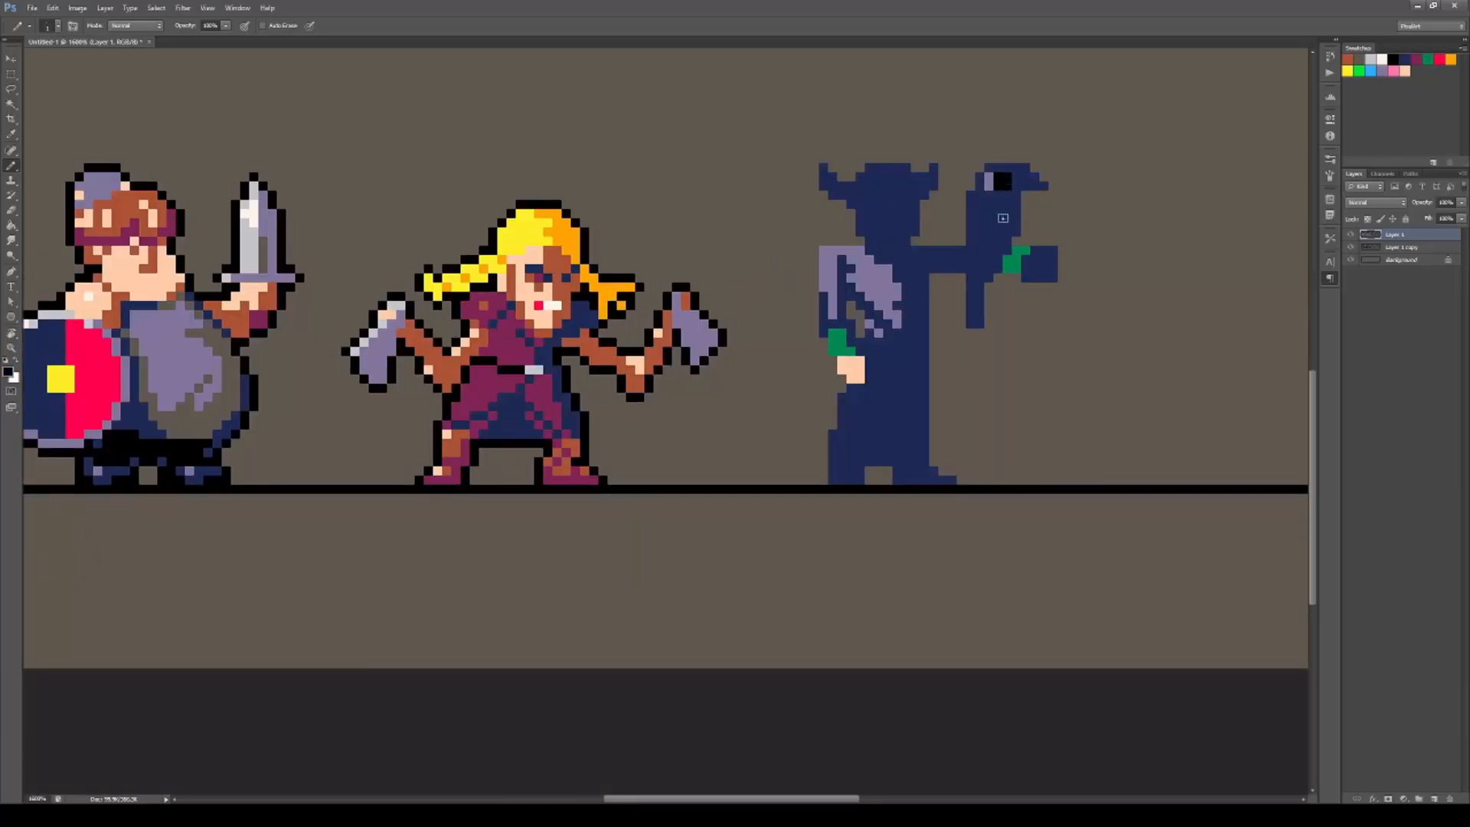
alt+click(893, 302)
drag(978, 195, 976, 276)
Paint the fifth figure's face in peach with a brown shaded edge.
drag(915, 214, 905, 264)
mouse_move(896, 259)
mouse_down()
mouse_move(869, 223)
mouse_move(914, 204)
mouse_up()
alt+click(878, 191)
mouse_move(887, 205)
mouse_down()
mouse_move(869, 213)
mouse_move(912, 265)
mouse_up()
click(915, 204)
alt+click(565, 283)
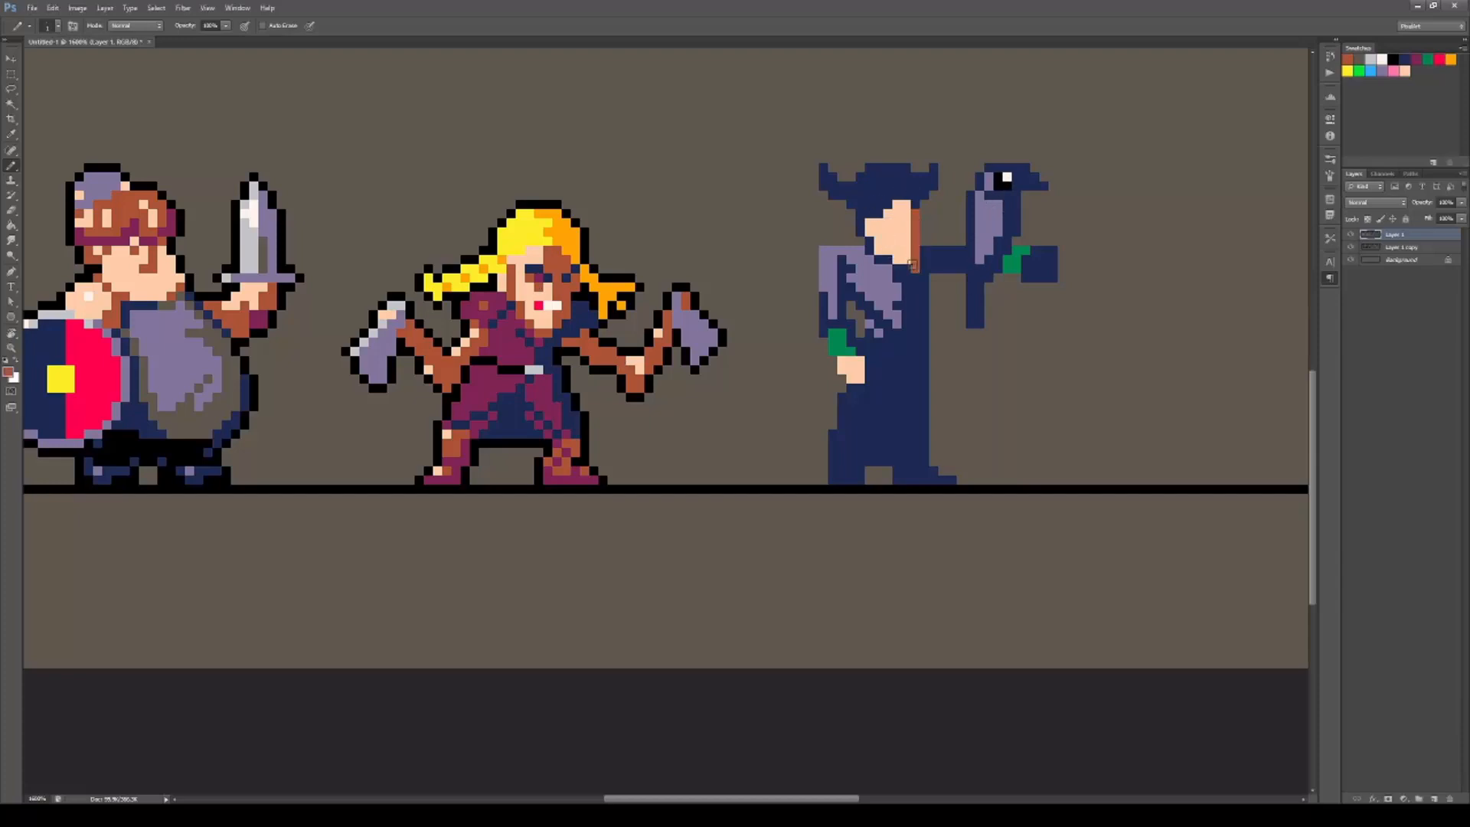
click(885, 206)
Color the fifth figure's helmet lavender with peach and white horns, and add brown beard shading to the face.
alt+click(878, 284)
drag(859, 186, 915, 181)
drag(350, 257, 422, 285)
alt+click(957, 264)
drag(1005, 196, 996, 214)
mouse_move(895, 196)
mouse_down()
mouse_move(930, 221)
mouse_move(903, 215)
mouse_up()
Add black shading to the outstretched arm and the bird's tail, and color the raised glove brown.
alt+click(1078, 204)
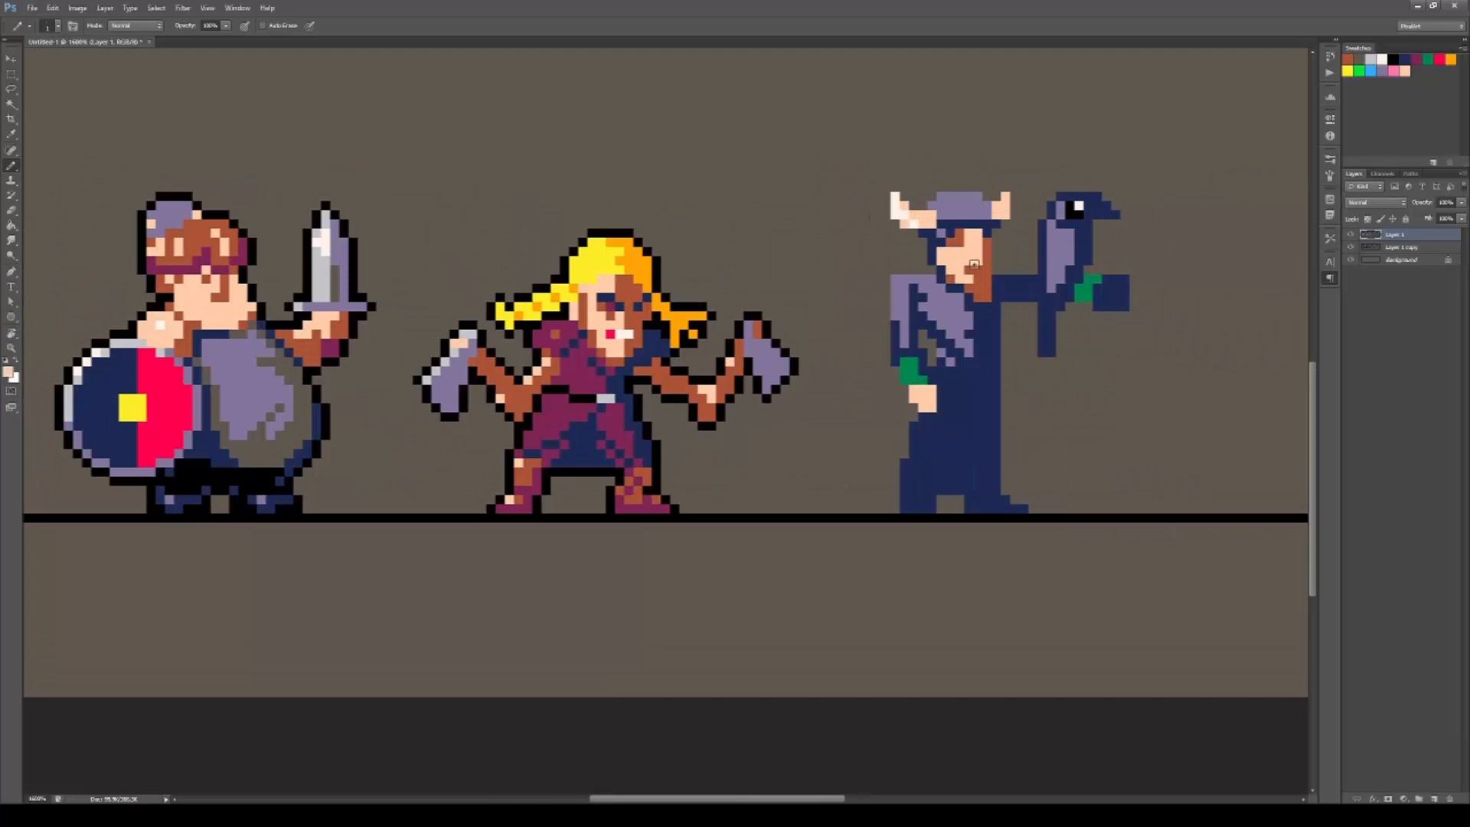
drag(1010, 281, 1033, 279)
drag(1079, 270, 1060, 306)
drag(1051, 325, 1051, 334)
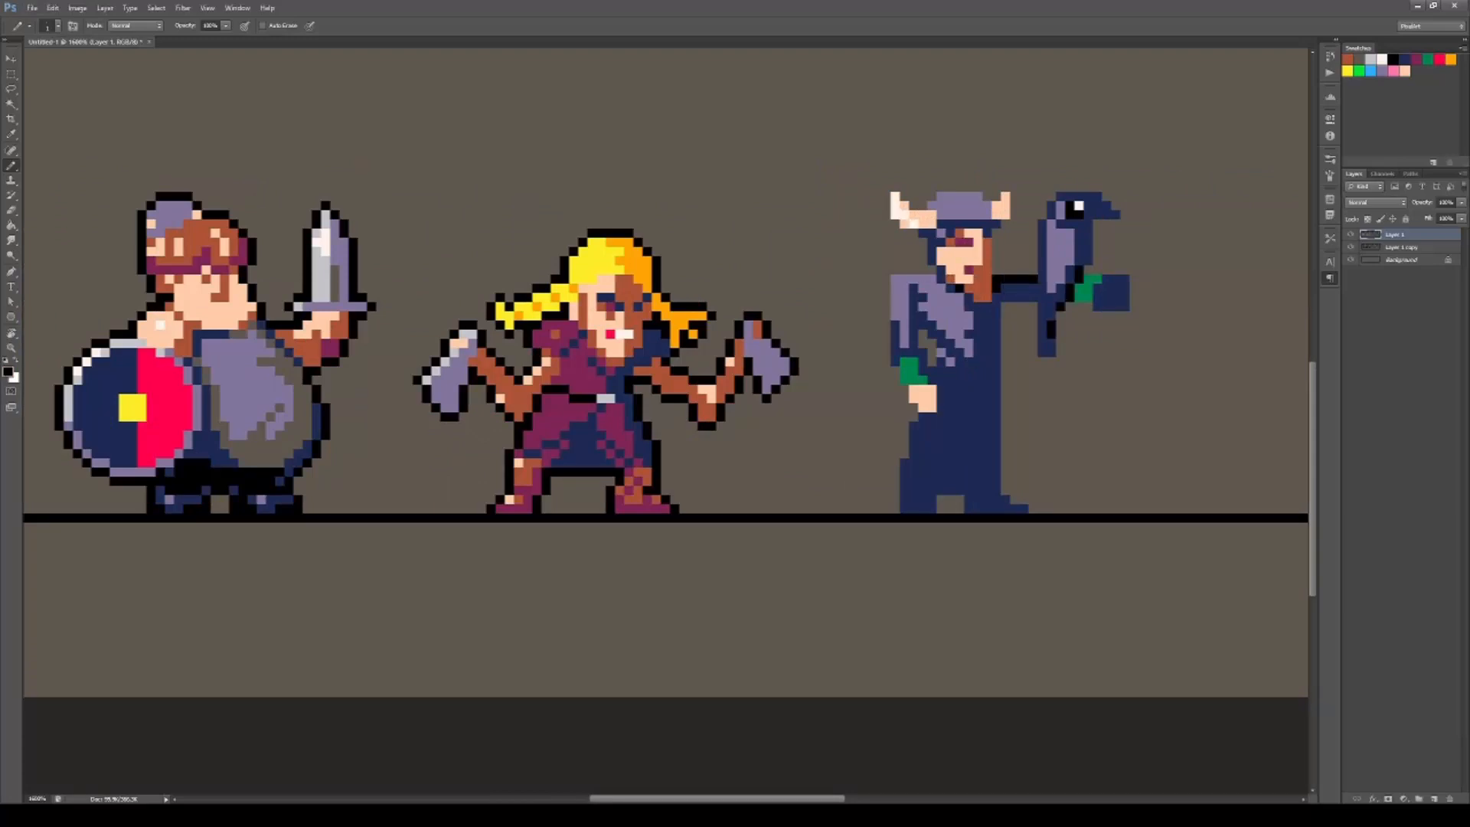
alt+click(987, 283)
drag(1099, 290, 1124, 306)
Enlarge the green cuff on the lowered arm and paint a green hem along the bottom of the robe.
alt+click(909, 369)
drag(895, 353, 922, 371)
mouse_move(911, 470)
mouse_down()
mouse_move(885, 376)
mouse_move(971, 386)
mouse_up()
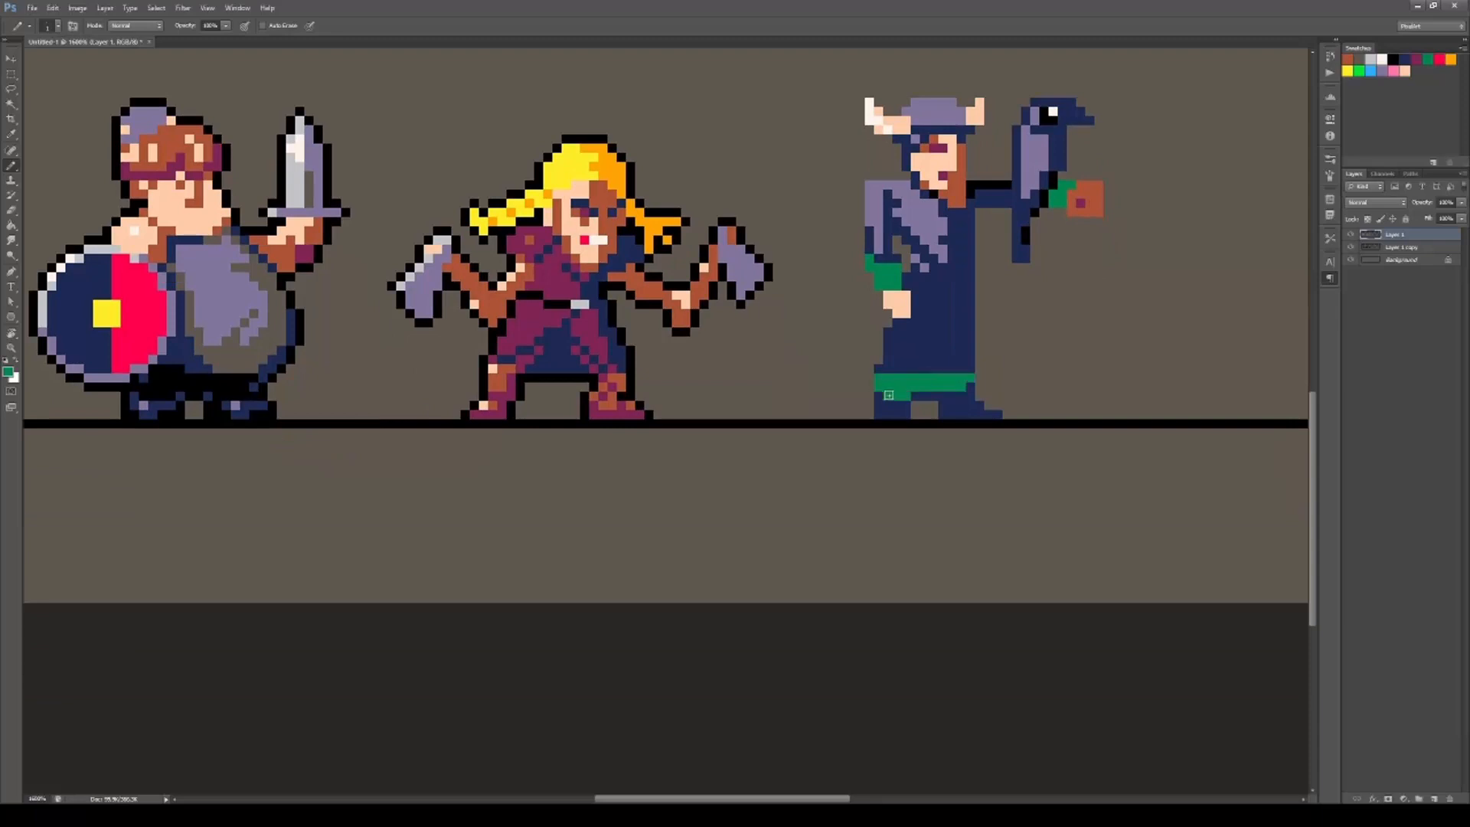
drag(879, 405, 971, 395)
Paint a black belt around the fifth figure's robe and shade the skirt with lavender and a black fold.
mouse_move(943, 368)
mouse_down()
mouse_move(971, 368)
mouse_move(951, 313)
mouse_up()
alt+click(963, 424)
mouse_move(915, 267)
mouse_down()
mouse_move(964, 269)
mouse_move(916, 277)
mouse_move(916, 358)
mouse_up()
scroll(974, 357, down, 1)
alt+click(940, 264)
scroll(953, 361, down, 1)
scroll(957, 358, up, 3)
drag(879, 293, 842, 312)
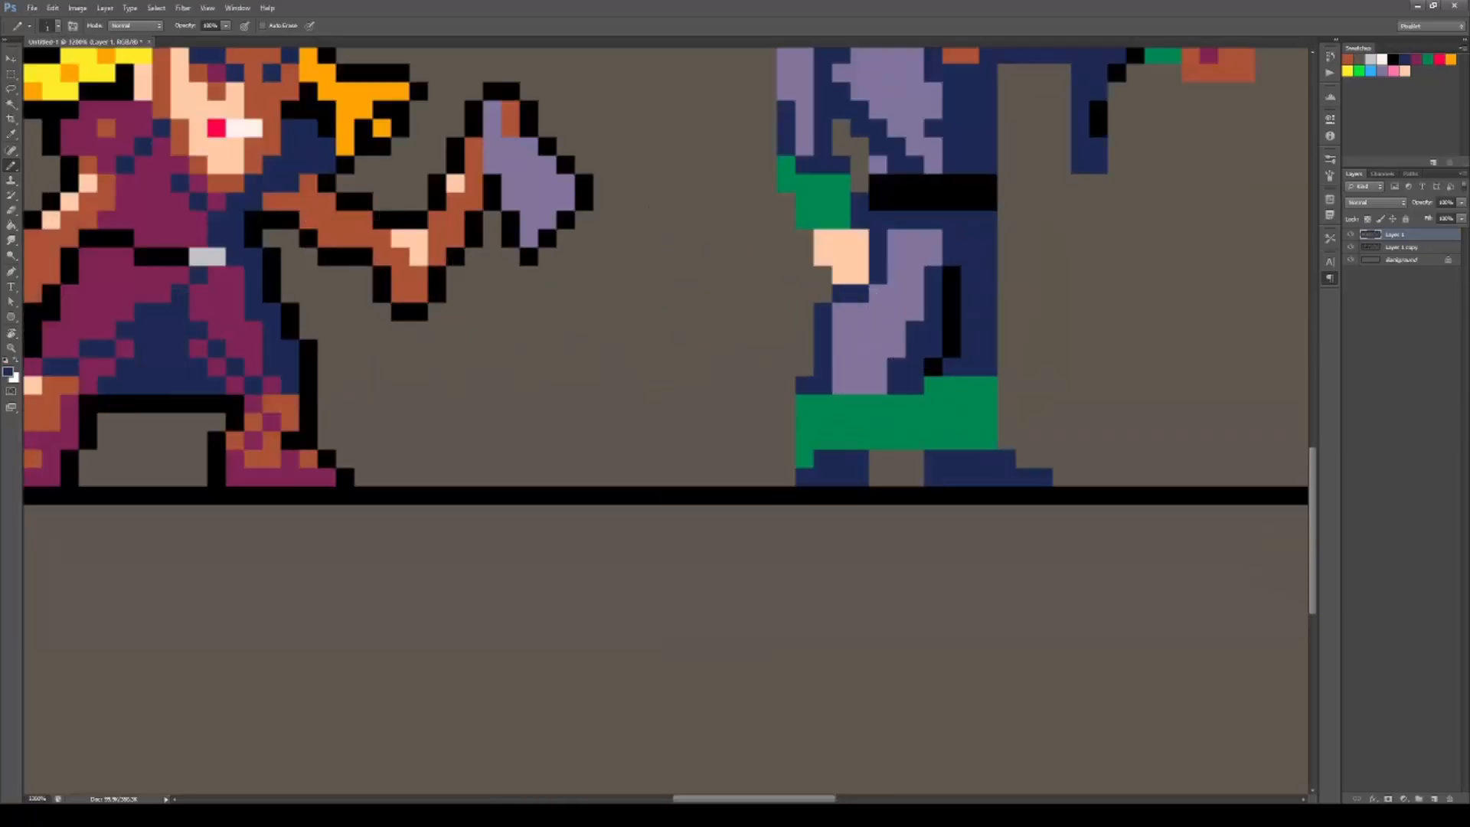
scroll(936, 328, down, 3)
scroll(945, 357, up, 1)
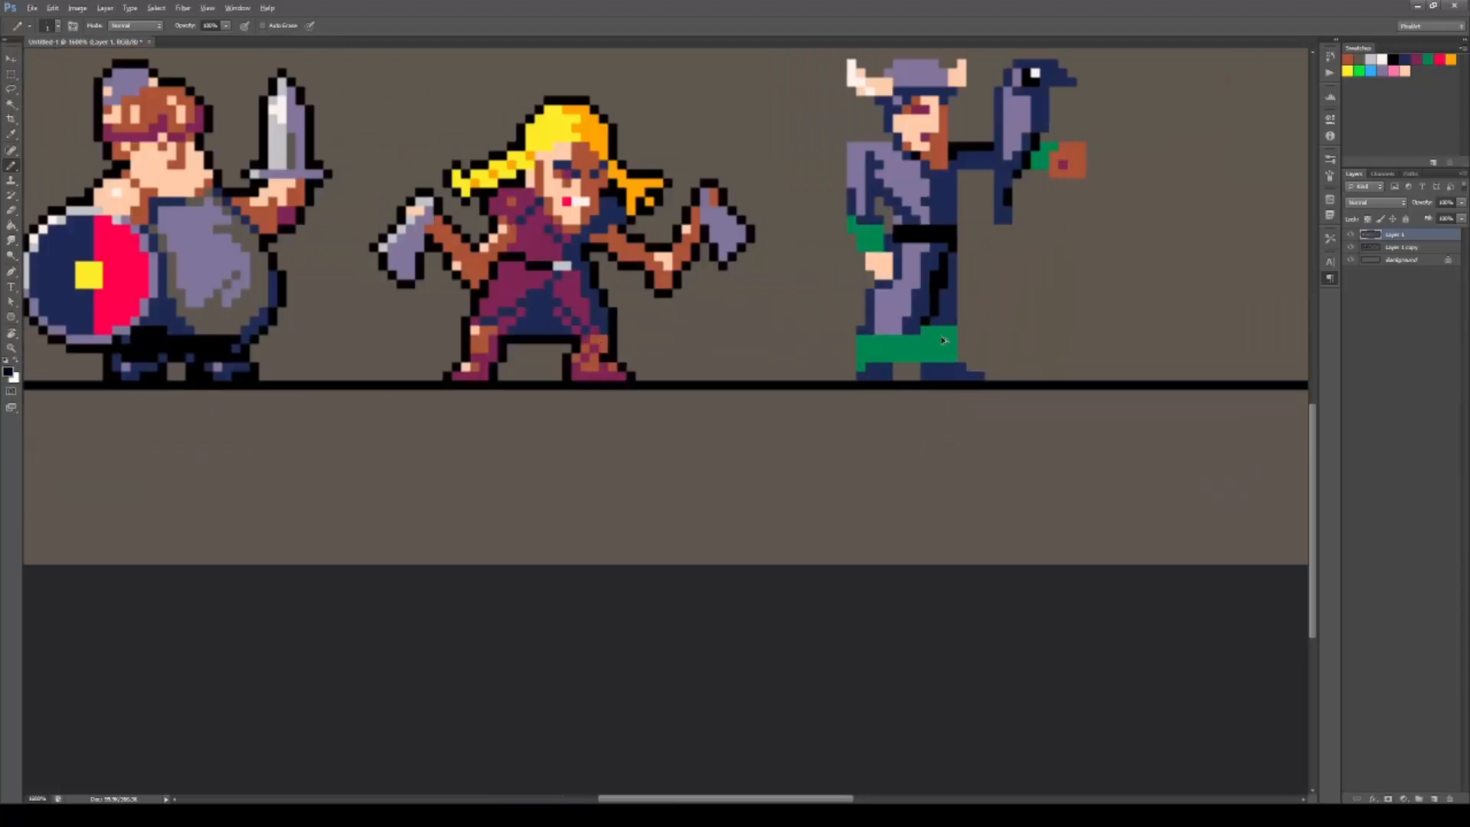
scroll(875, 344, down, 1)
scroll(872, 302, up, 1)
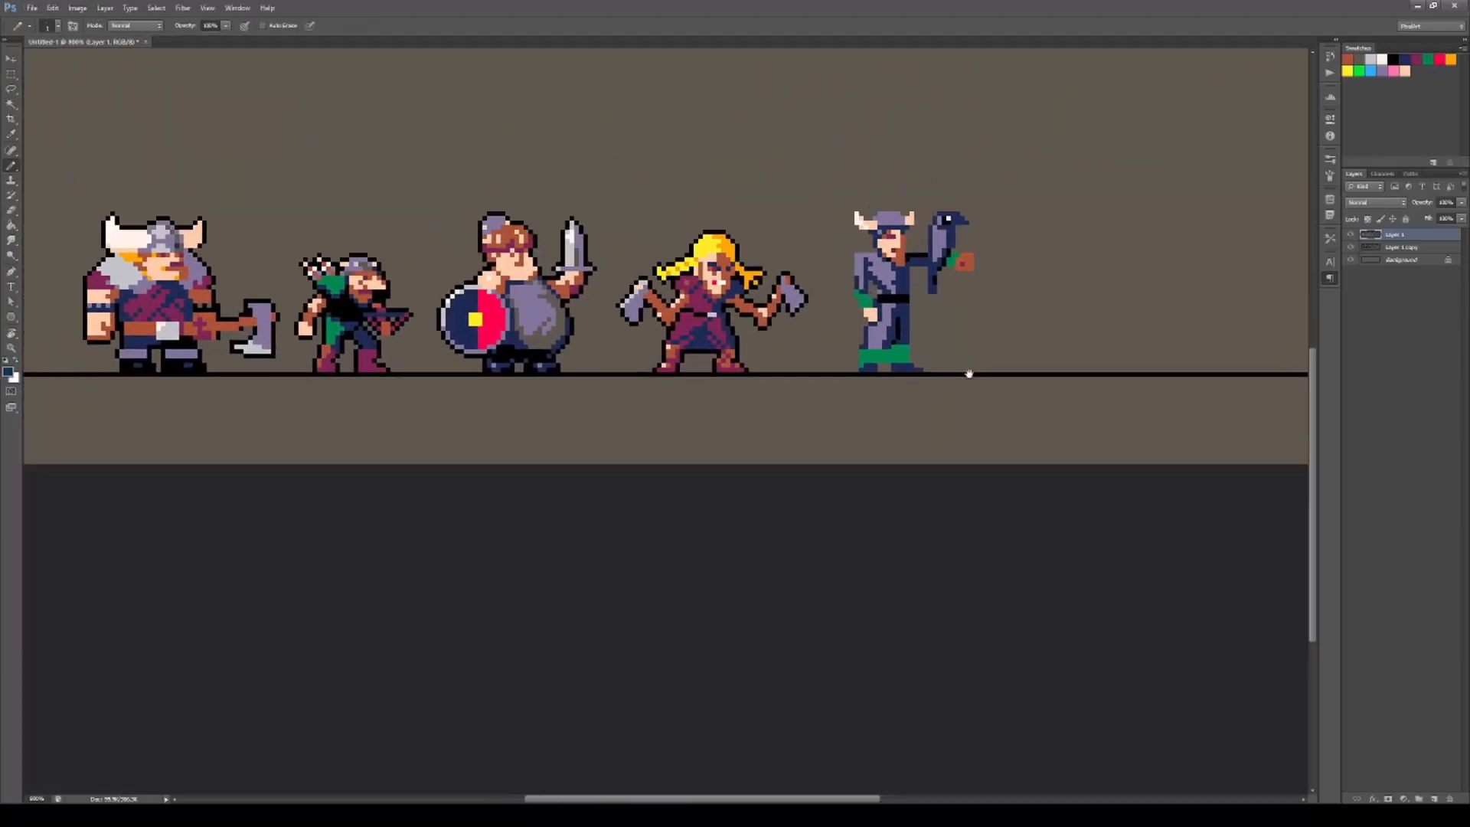
Add navy fold lines across the robe's chest and skirt, plus a light highlight on the shoulder.
alt+click(871, 337)
drag(869, 309, 897, 322)
drag(903, 337, 886, 339)
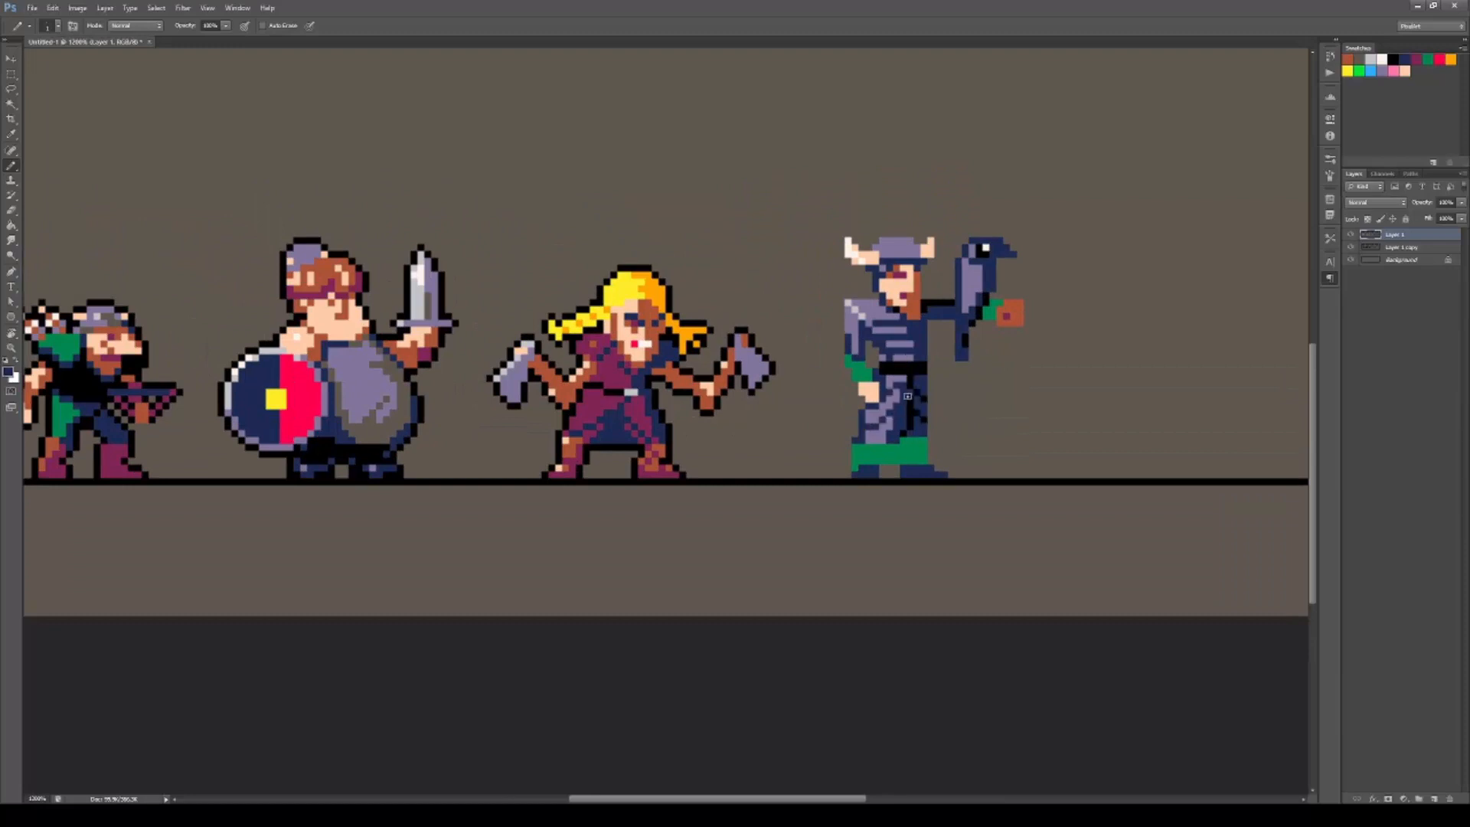
drag(938, 420, 894, 409)
drag(865, 357, 874, 357)
drag(886, 334, 887, 347)
click(831, 343)
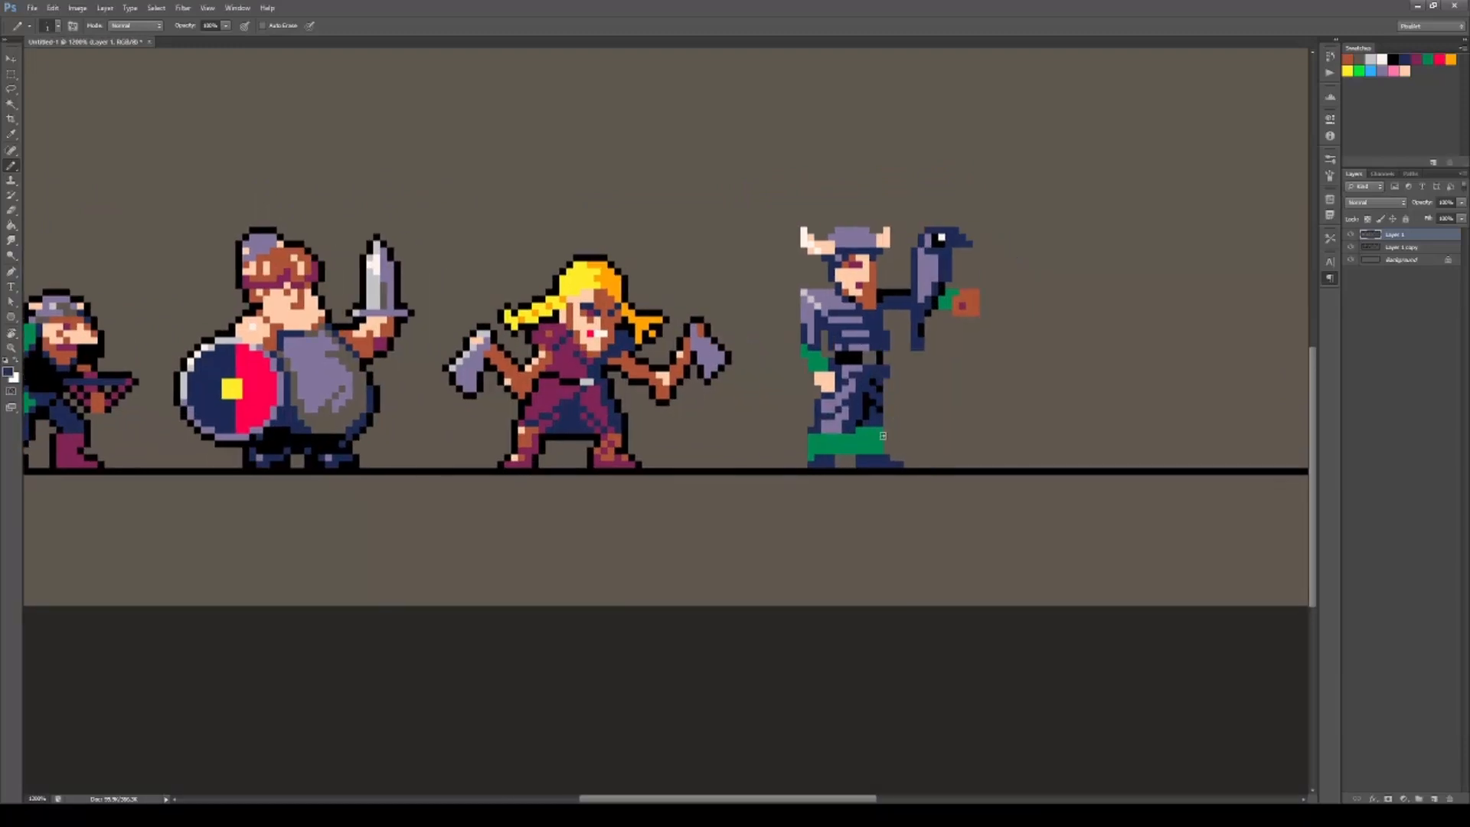
Recolor the robe's green hem navy and the fifth figure's shoes black.
alt+click(823, 470)
mouse_move(883, 436)
mouse_down()
mouse_move(813, 444)
mouse_move(831, 459)
mouse_up()
alt+click(863, 433)
mouse_move(859, 459)
mouse_down()
mouse_move(900, 464)
mouse_move(879, 450)
mouse_up()
alt+click(865, 420)
mouse_move(861, 429)
mouse_down()
mouse_move(851, 449)
mouse_move(884, 494)
mouse_move(751, 375)
mouse_up()
click(838, 457)
Draw a large lavender armored limb with navy shading, floating above the ground beyond the bird holder.
key(ctrl+minus)
alt+click(681, 310)
key(ctrl+plus)
drag(834, 229, 719, 314)
mouse_move(732, 291)
mouse_down()
mouse_move(713, 293)
mouse_move(693, 433)
mouse_move(758, 329)
mouse_move(751, 297)
mouse_move(700, 359)
mouse_move(740, 395)
mouse_move(706, 441)
mouse_up()
alt+click(738, 424)
Duplicate the armored limb as a mirrored copy farther along the lineup and darken its shading with navy and black.
key(m)
drag(664, 277, 789, 460)
mouse_move(720, 367)
mouse_down()
mouse_move(891, 367)
mouse_move(912, 351)
mouse_move(877, 356)
mouse_move(913, 325)
mouse_up()
key(b)
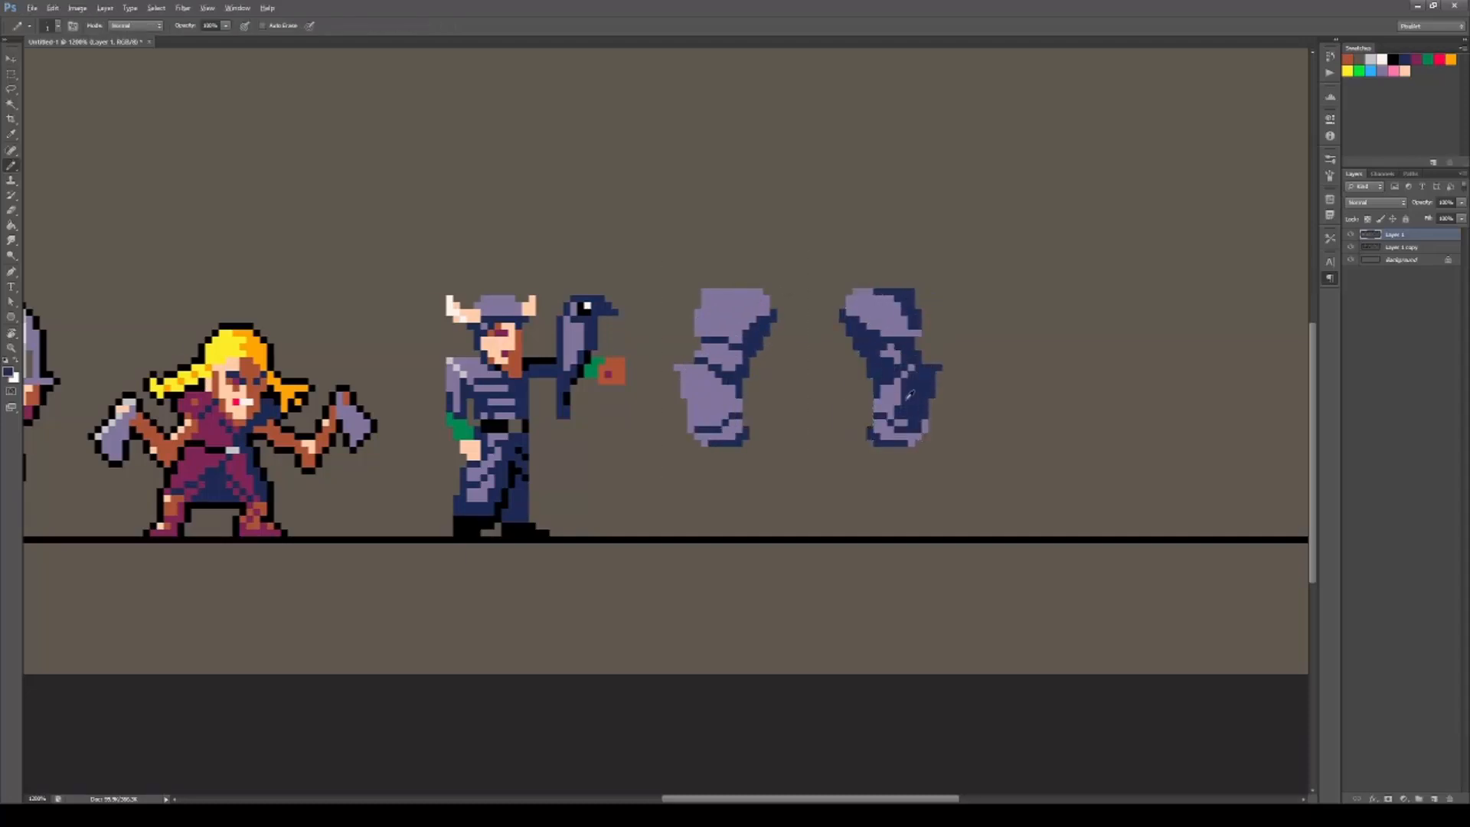
drag(909, 394, 896, 440)
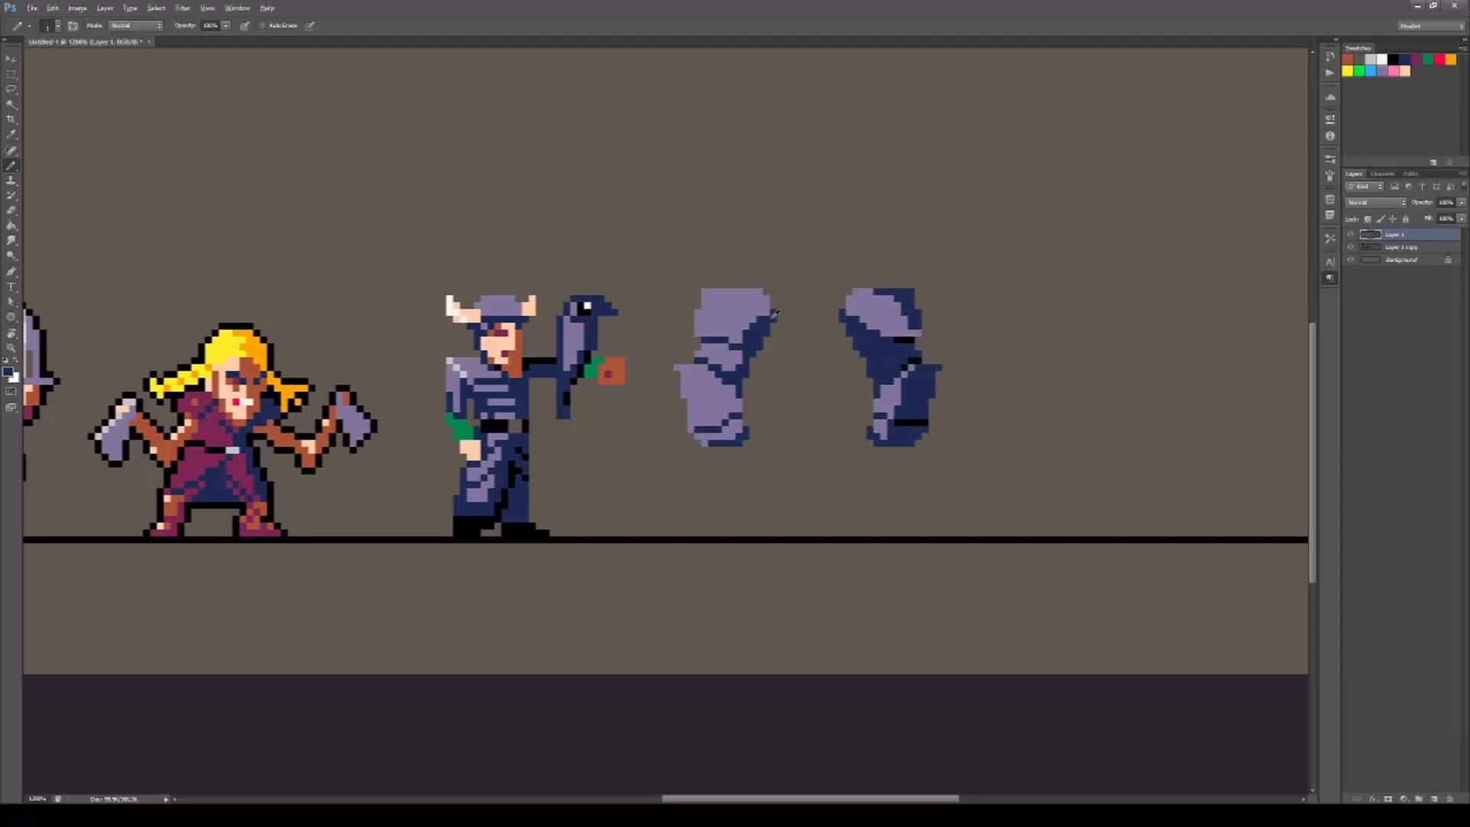
Add light gray highlights to the first armored limb and fill the mirrored copy's lavender areas with dark gray.
drag(705, 293, 716, 320)
mouse_move(681, 367)
mouse_down()
mouse_move(700, 369)
mouse_move(716, 414)
mouse_up()
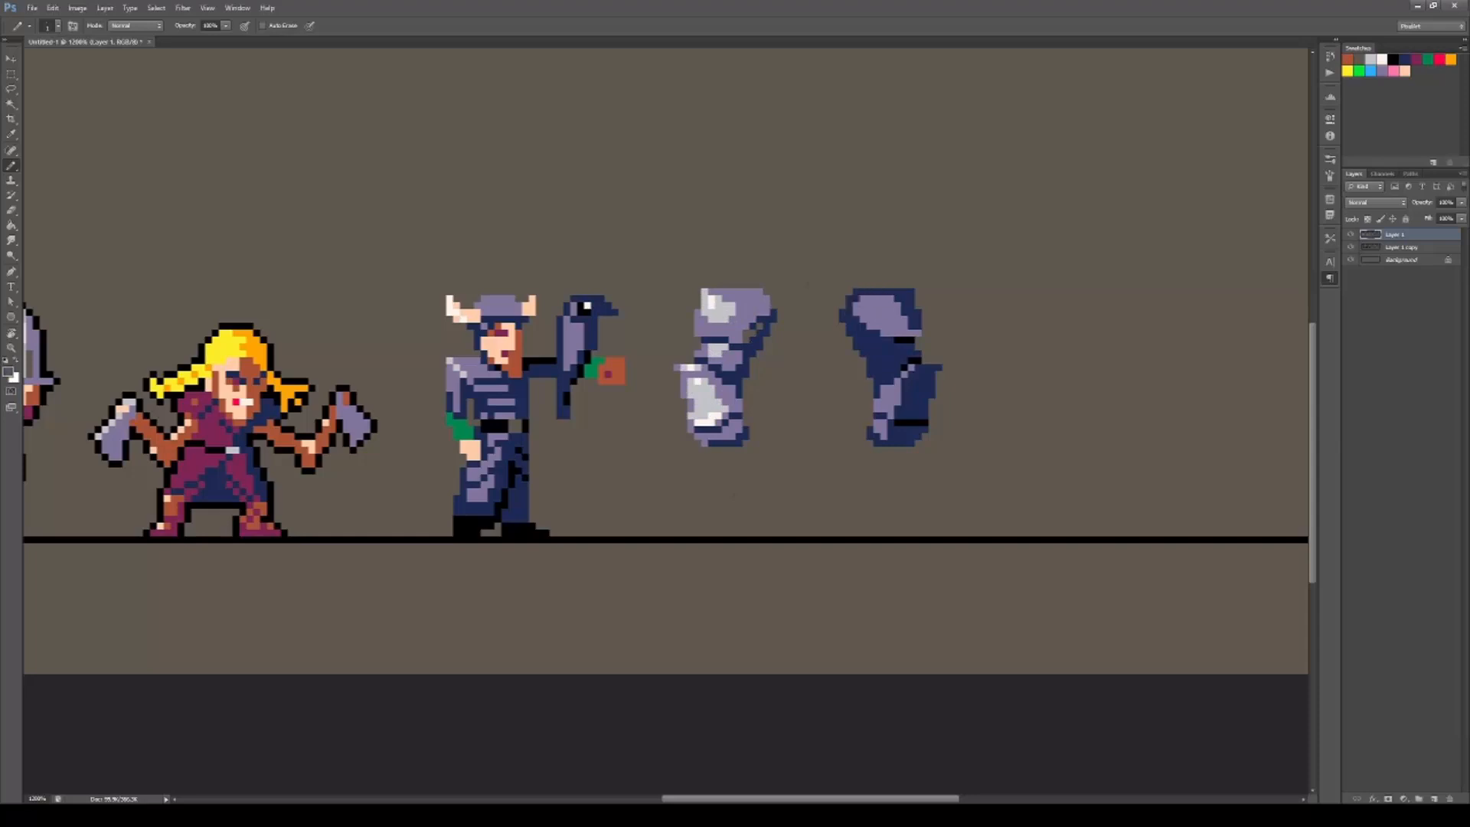
key(g)
click(880, 313)
click(888, 398)
click(881, 430)
key(b)
alt+click(879, 375)
drag(876, 389, 876, 415)
Paint a white spike above the first armored limb and join it with a lavender and light gray section.
mouse_move(779, 202)
mouse_down()
mouse_move(752, 252)
mouse_move(787, 264)
mouse_up()
alt+click(767, 265)
mouse_move(787, 271)
mouse_down()
mouse_move(780, 293)
mouse_move(767, 284)
mouse_move(779, 291)
mouse_up()
alt+click(754, 294)
drag(759, 265, 748, 277)
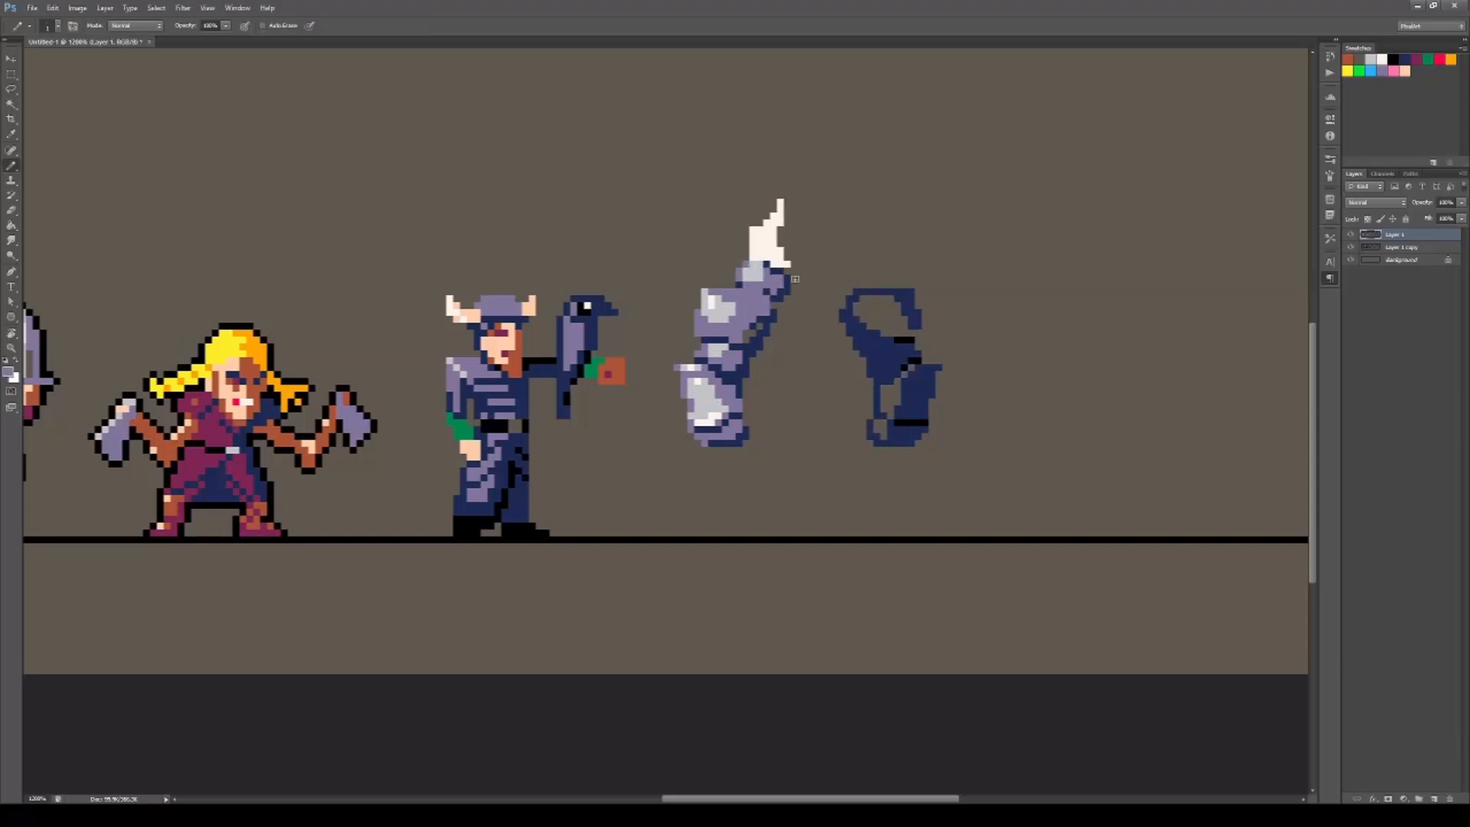
Begin a helmet beside the white horn and join it to the two armored limbs with lavender and navy.
alt+click(848, 302)
mouse_move(849, 288)
mouse_down()
mouse_move(847, 266)
mouse_move(829, 286)
mouse_move(844, 308)
mouse_up()
key(ctrl+i)
key(ctrl+z)
alt+click(777, 281)
alt+click(904, 340)
mouse_move(787, 258)
mouse_down()
mouse_move(807, 266)
mouse_move(802, 299)
mouse_move(829, 306)
mouse_up()
alt+click(786, 282)
Select the entire armored figure and move it three pixels down toward the ground line.
key(m)
drag(660, 138, 966, 490)
key(v)
key(Down)
key(Down)
key(Down)
key(Down)
key(Down)
key(Up)
key(Up)
key(ctrl+d)
Shade the helmet around its black T-shaped visor with lavender and light gray, and add a matching peach horn on the far side.
key(b)
drag(822, 271, 780, 278)
drag(800, 270, 792, 295)
alt+click(781, 297)
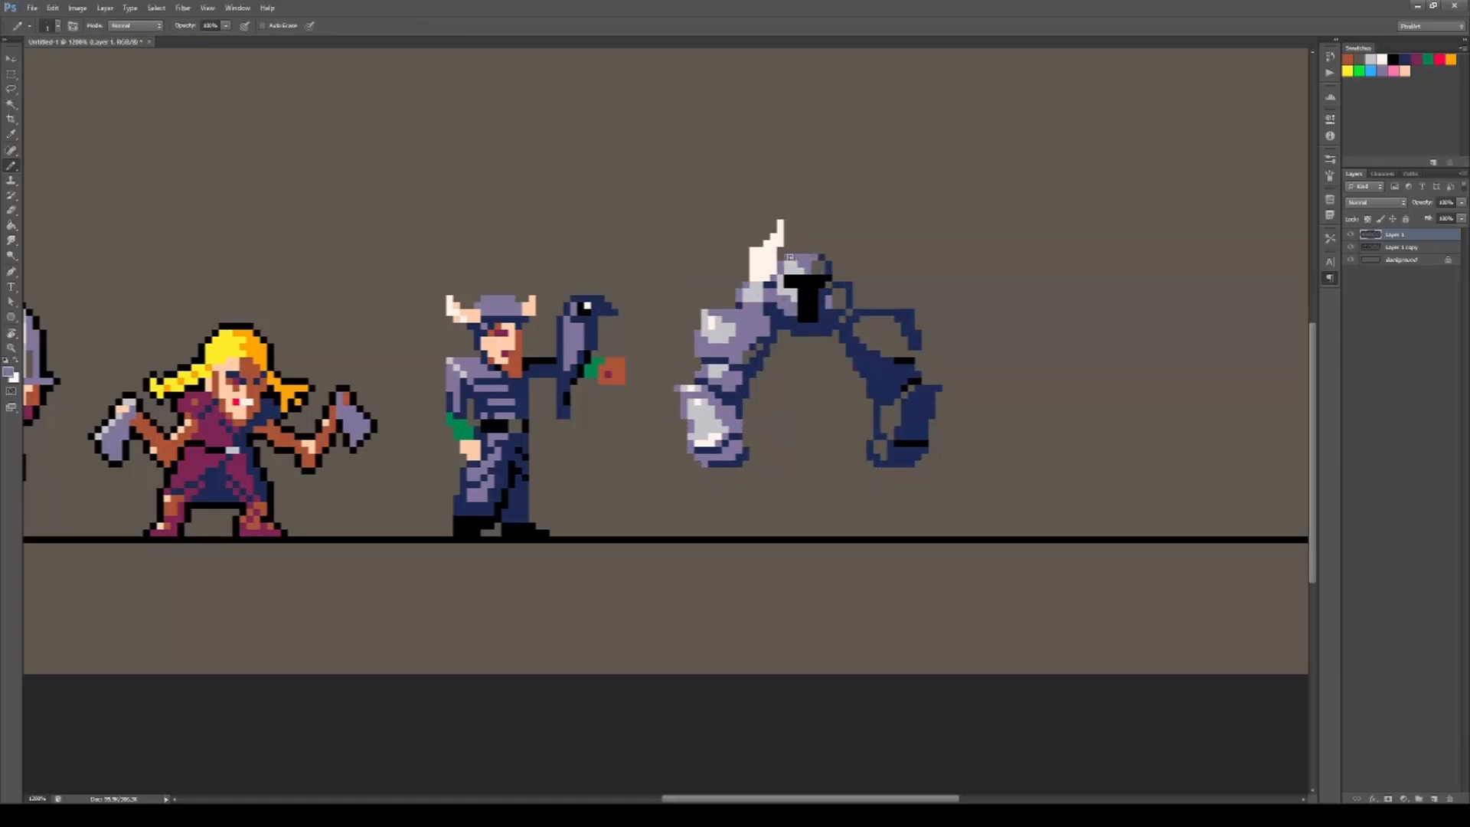
drag(816, 239, 840, 273)
alt+click(769, 275)
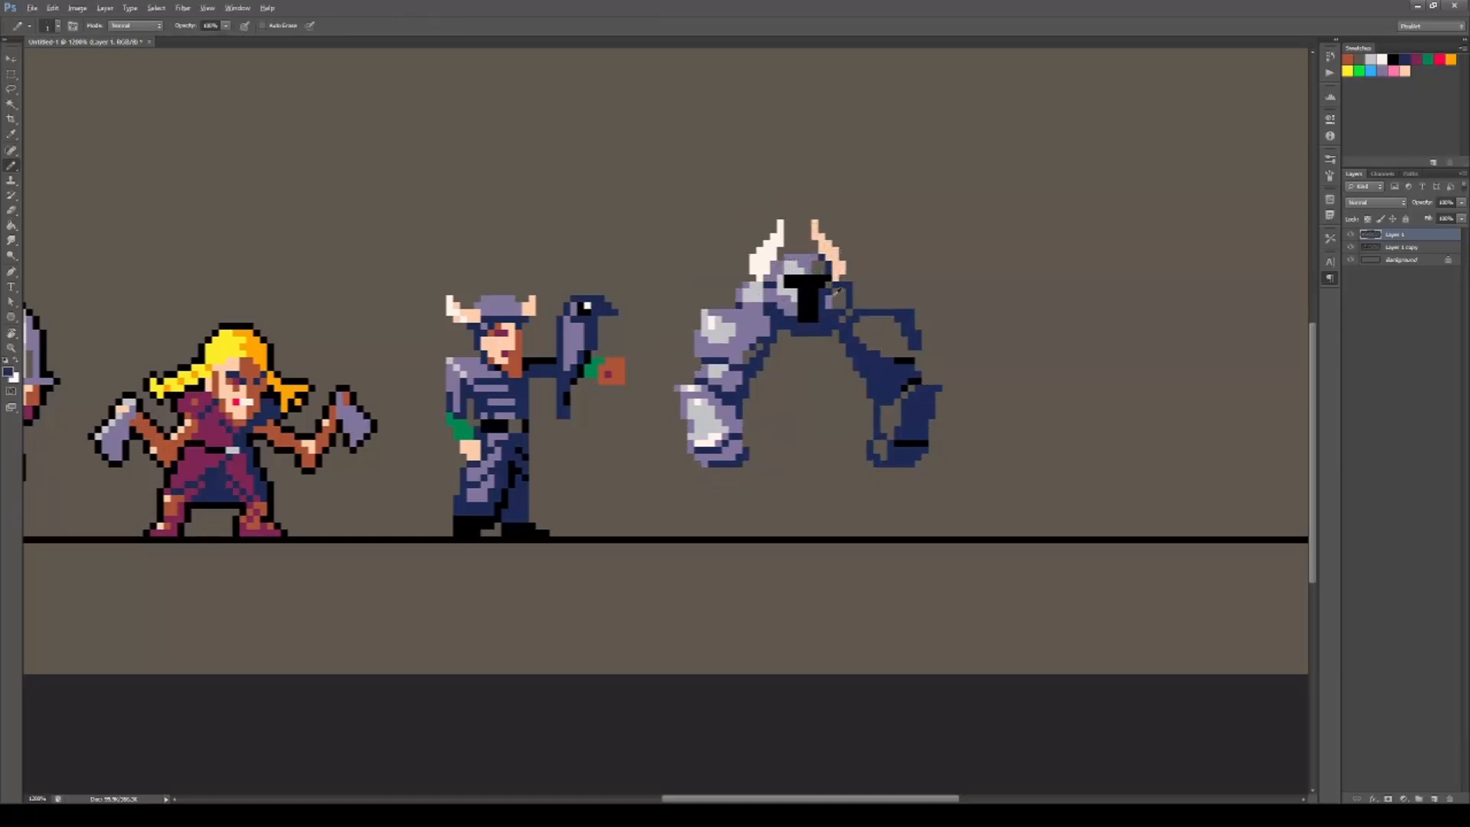
Paint the armored chest between the arms, filling it with navy below the helmet and edging it in black.
alt+click(779, 342)
drag(780, 341, 787, 334)
drag(835, 334, 846, 346)
alt+click(808, 313)
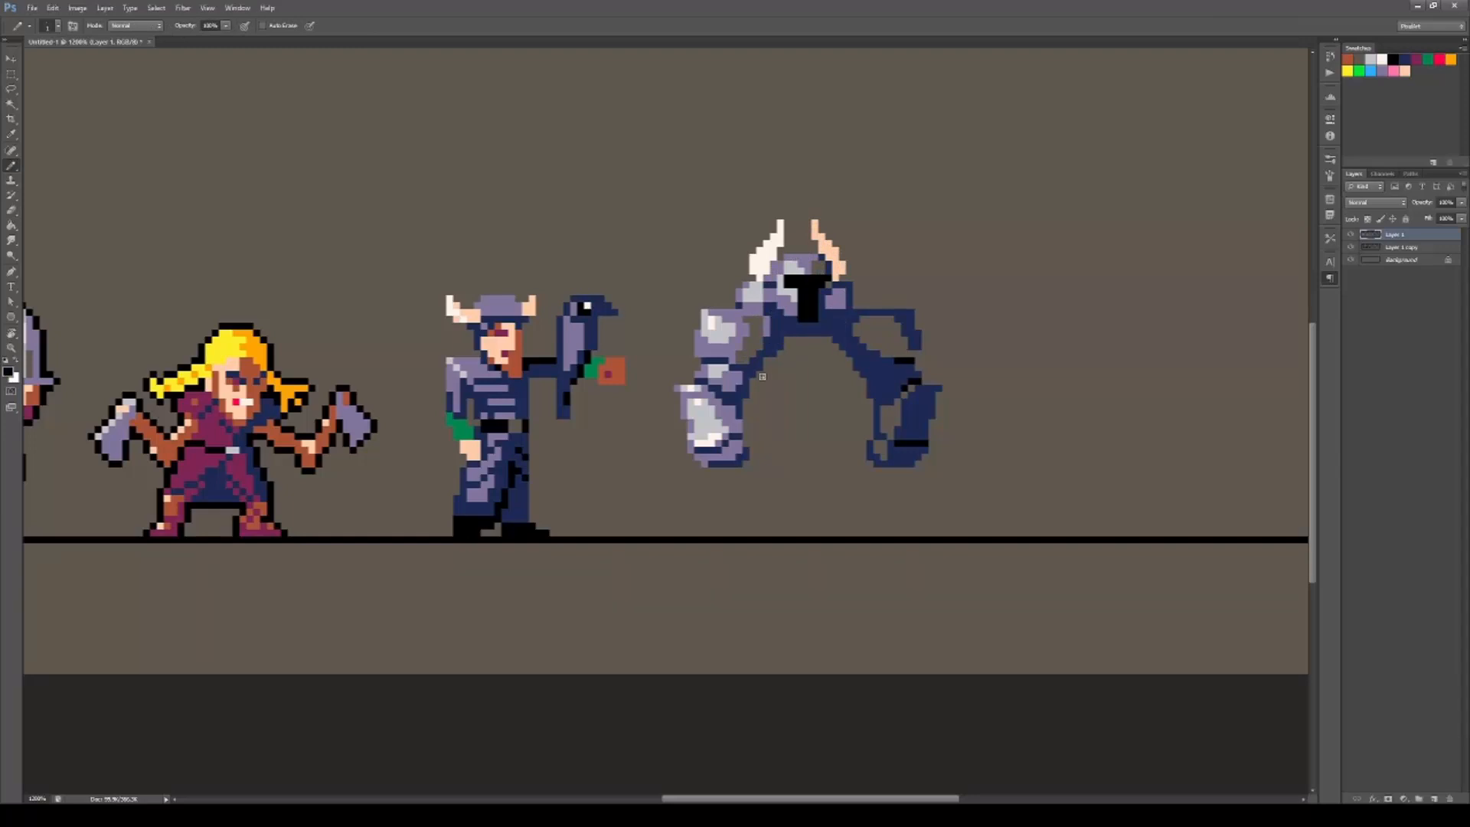
mouse_move(766, 374)
mouse_down()
mouse_move(857, 374)
mouse_move(797, 429)
mouse_move(837, 408)
mouse_up()
alt+click(845, 342)
key(g)
click(817, 354)
Fill the armored figure's abdomen with navy below the chest plate, keeping black dividing lines.
key(b)
alt+click(836, 374)
alt+click(797, 356)
key(g)
click(803, 388)
key(b)
Draw the near armored leg down to the ground line in lavender with navy shading.
mouse_move(717, 477)
mouse_down()
mouse_move(719, 525)
mouse_move(773, 513)
mouse_move(735, 480)
mouse_move(719, 526)
mouse_move(757, 511)
mouse_up()
alt+click(728, 463)
key(g)
click(743, 502)
key(b)
alt+click(718, 457)
alt+click(769, 512)
Outline the near thigh in black below the waist and fill it with navy.
alt+click(752, 400)
drag(747, 402, 751, 421)
mouse_move(797, 435)
mouse_down()
mouse_move(783, 464)
mouse_move(758, 458)
mouse_up()
key(g)
click(767, 451)
alt+click(782, 494)
key(b)
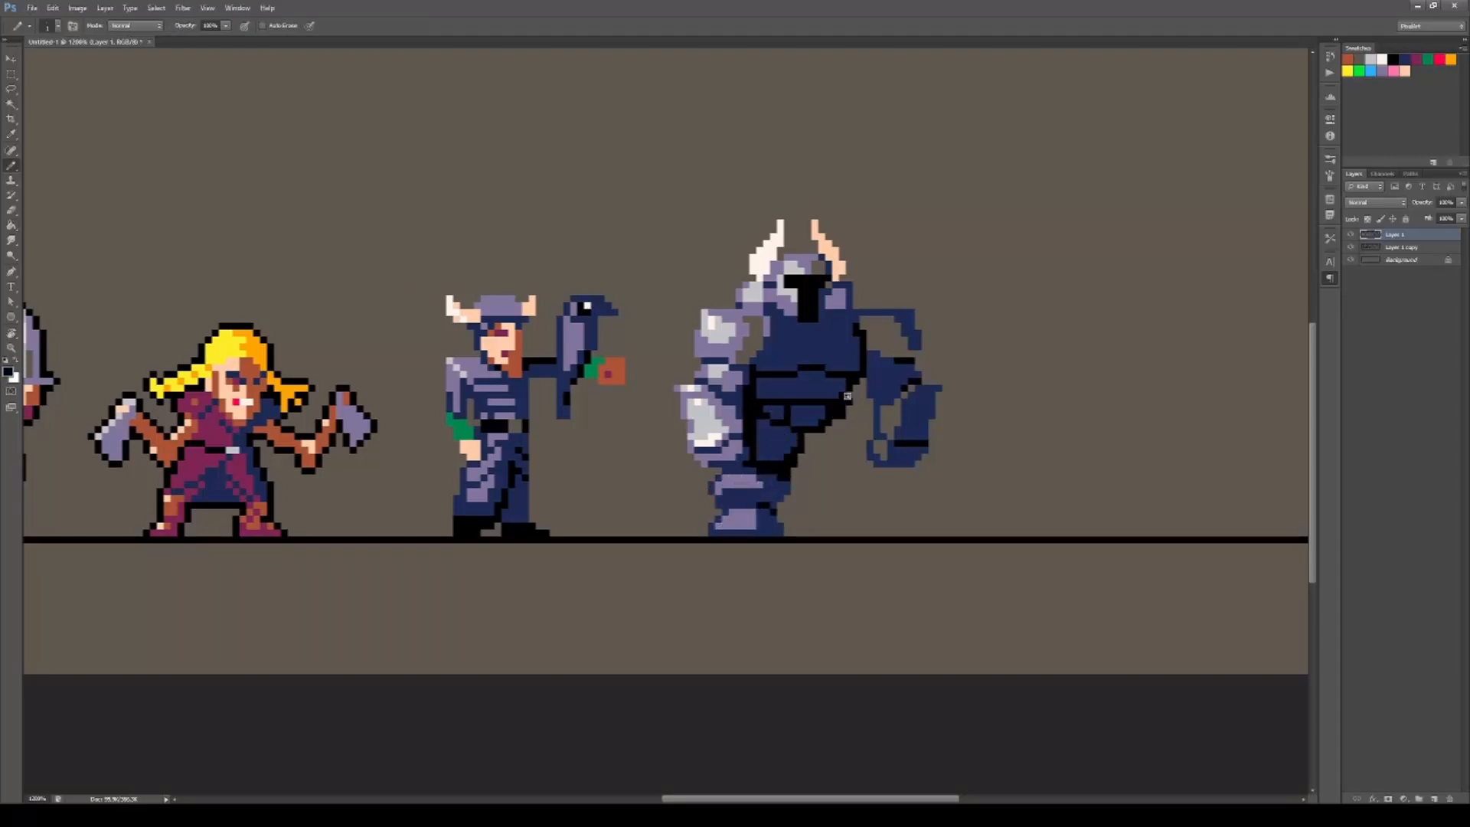
Highlight the chest and abdomen plates with lavender and dark gray patches.
click(847, 396)
alt+click(737, 383)
alt+click(756, 337)
mouse_move(773, 381)
mouse_down()
mouse_move(809, 392)
mouse_move(773, 394)
mouse_up()
drag(811, 395, 812, 378)
alt+click(801, 383)
alt+click(812, 381)
drag(773, 326, 822, 354)
alt+click(788, 387)
Move the far lower arm two pixels toward the torso and shade the arm plates with dark gray and lavender.
scroll(829, 429, up, 1)
key(m)
mouse_move(1034, 516)
mouse_down()
mouse_move(861, 271)
mouse_move(864, 365)
mouse_up()
key(v)
key(Left)
key(Left)
key(b)
alt+click(855, 337)
alt+click(899, 412)
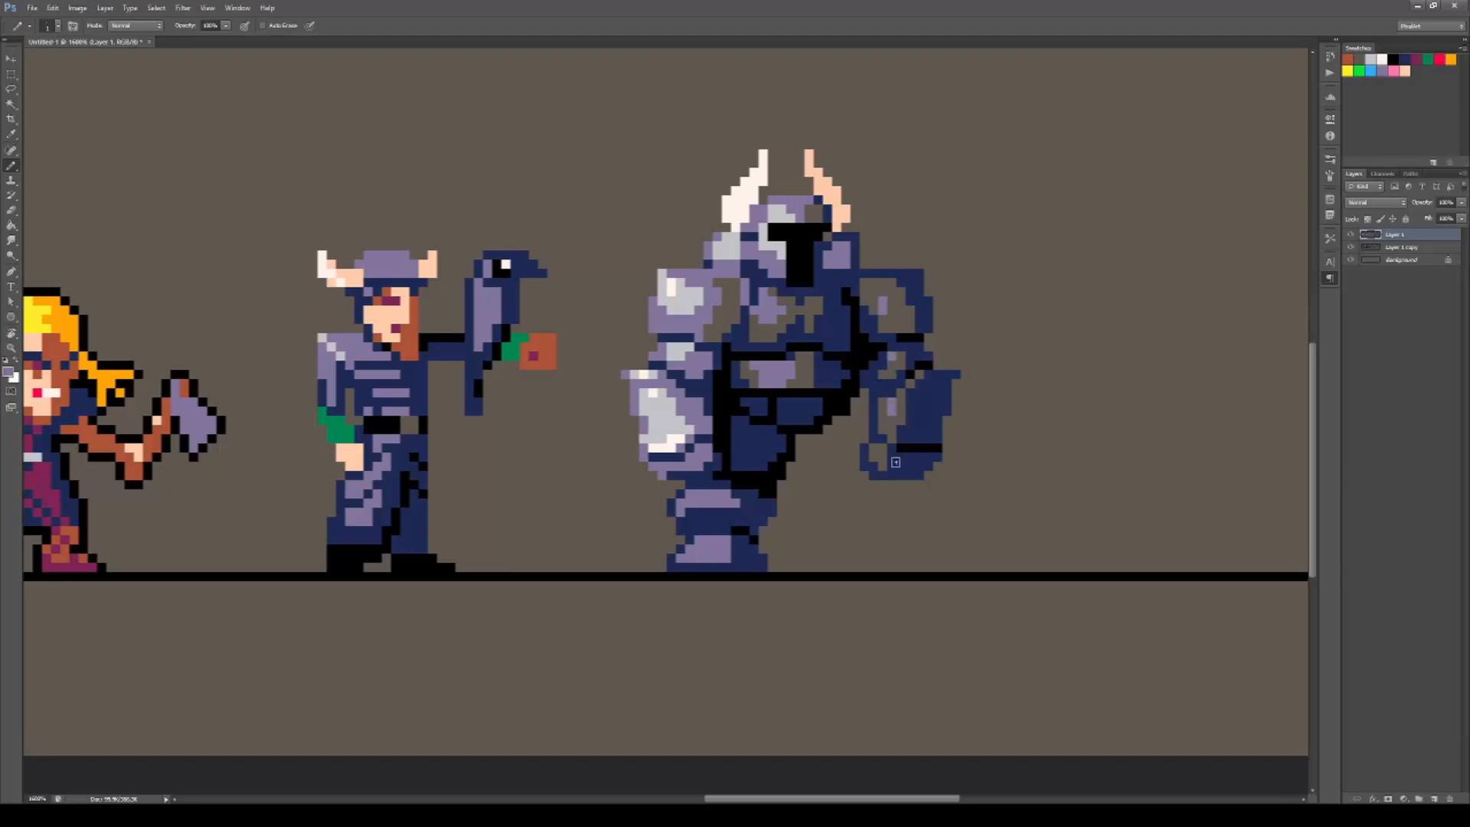
Draw the far leg down to the ground line in black and fill its armor plates with navy.
alt+click(843, 417)
mouse_move(845, 427)
mouse_down()
mouse_move(818, 470)
mouse_move(809, 549)
mouse_up()
drag(845, 485, 845, 548)
mouse_move(809, 548)
mouse_down()
mouse_move(874, 548)
mouse_move(901, 567)
mouse_up()
key(g)
click(857, 561)
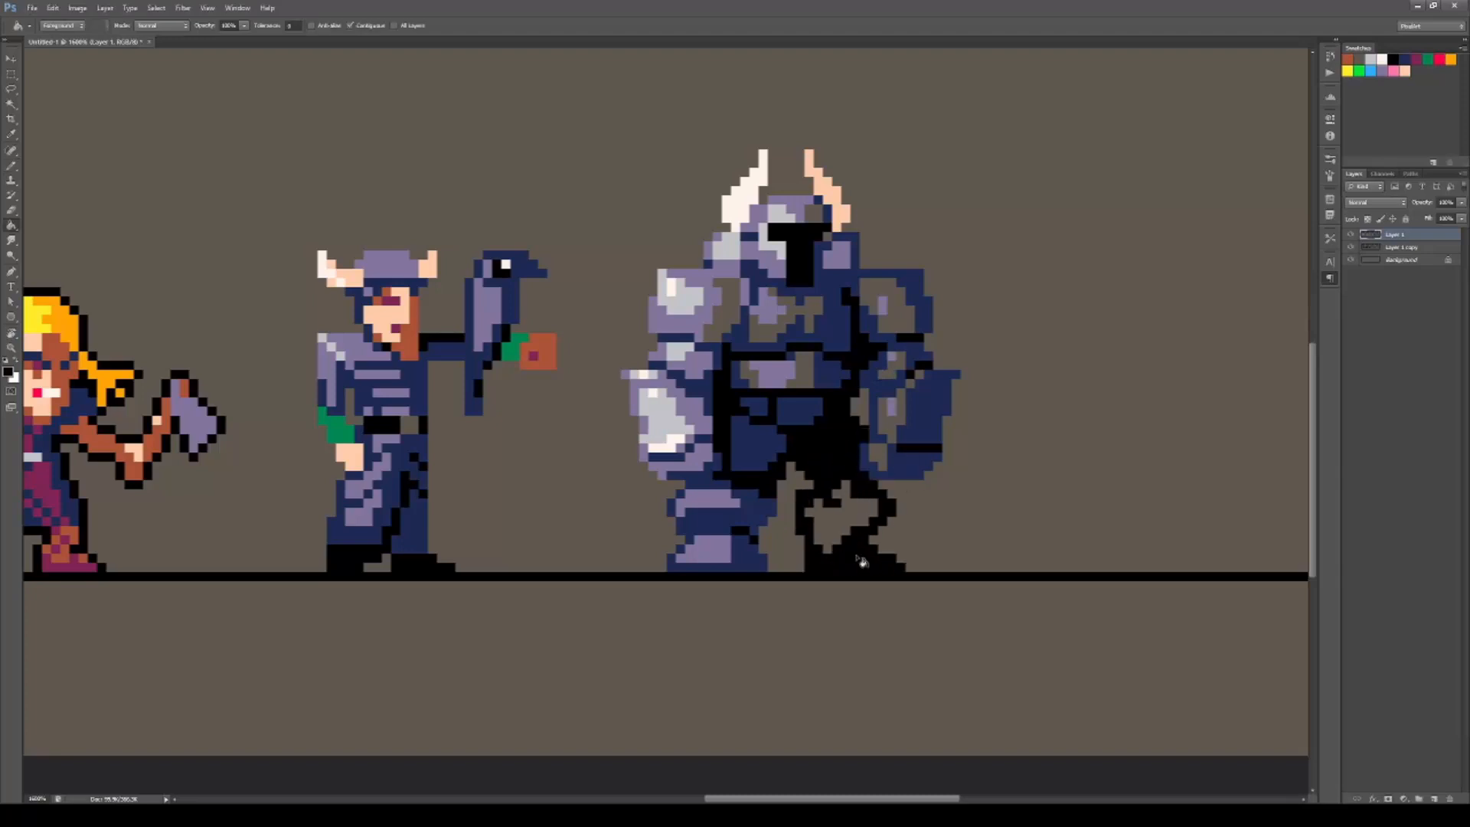
click(840, 524)
key(b)
alt+click(769, 453)
mouse_move(818, 503)
mouse_down()
mouse_move(857, 502)
mouse_move(826, 564)
mouse_up()
Shade the waist, near thigh and lower leg plates with dark gray and lavender details.
scroll(868, 557, down, 1)
scroll(865, 551, up, 1)
mouse_move(748, 438)
mouse_down()
mouse_move(738, 467)
mouse_move(765, 450)
mouse_up()
drag(757, 502, 721, 521)
click(692, 521)
drag(748, 556, 735, 567)
scroll(834, 546, down, 1)
key(e)
key(b)
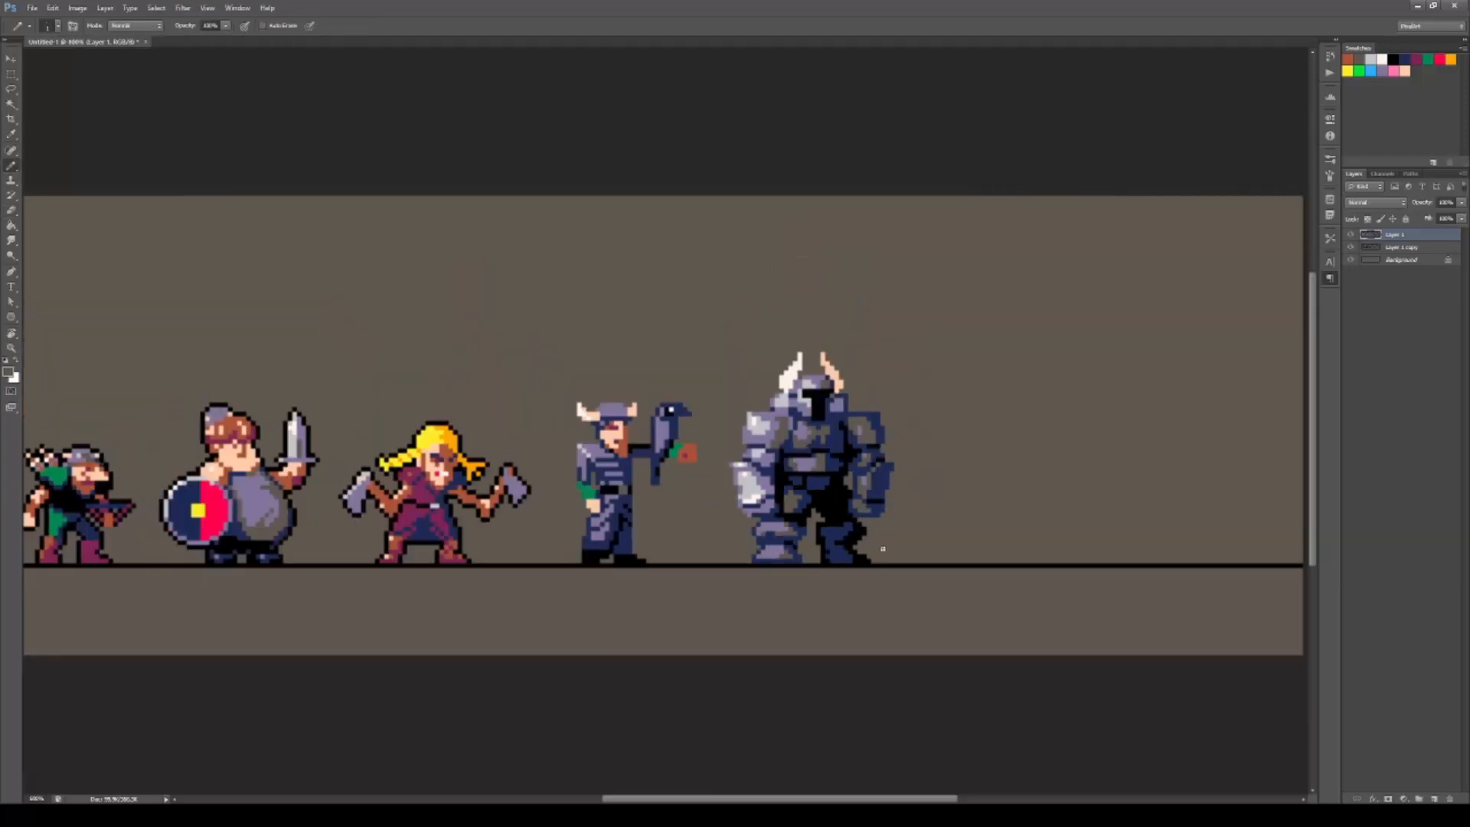
scroll(883, 549, up, 1)
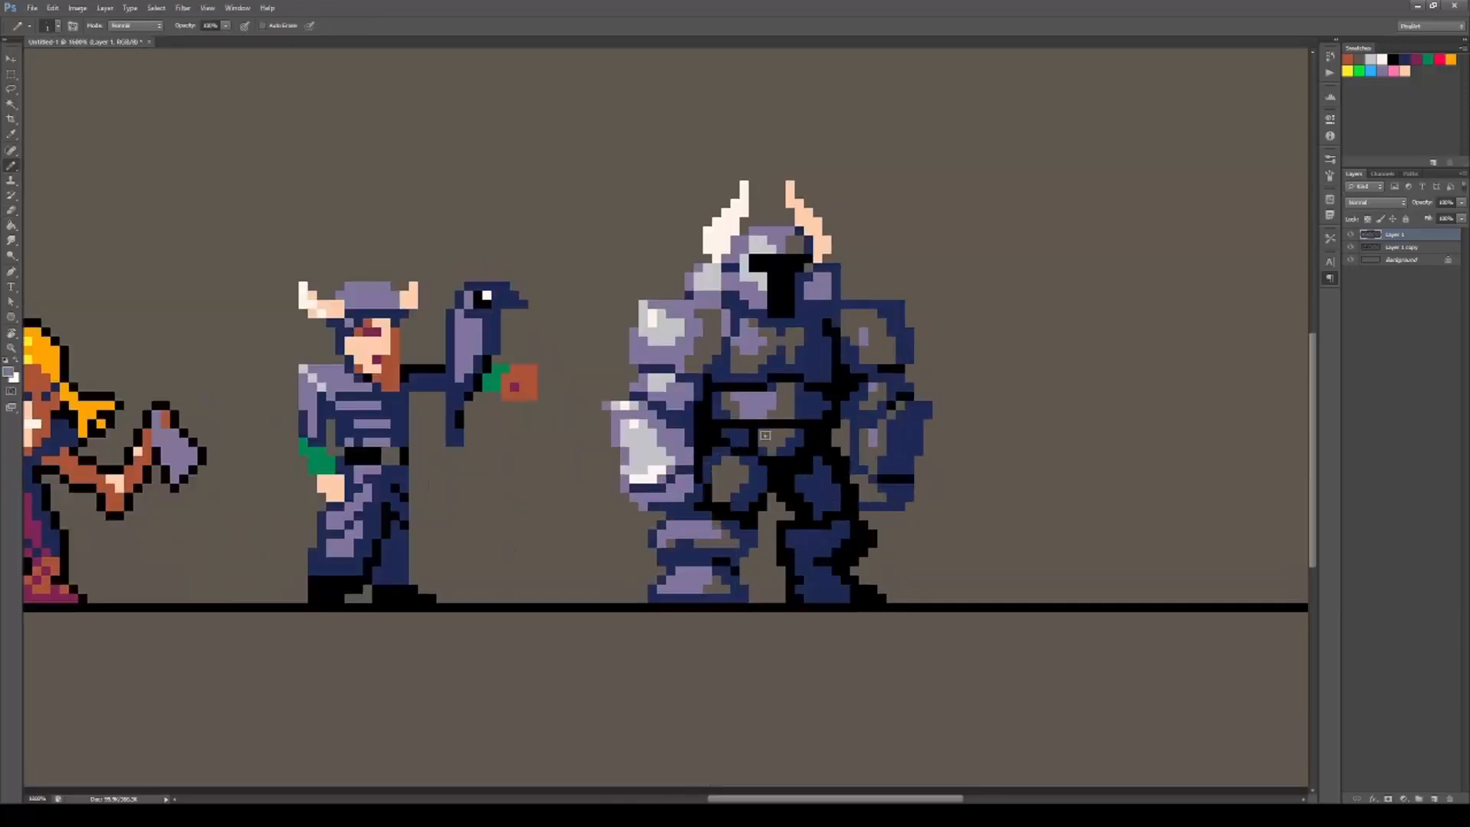
scroll(798, 503, down, 1)
Paint a cape collar over the armored figure's shoulders in crimson with bright red on the near side.
click(1416, 58)
mouse_move(702, 347)
mouse_down()
mouse_move(744, 368)
mouse_move(847, 348)
mouse_up()
click(1439, 57)
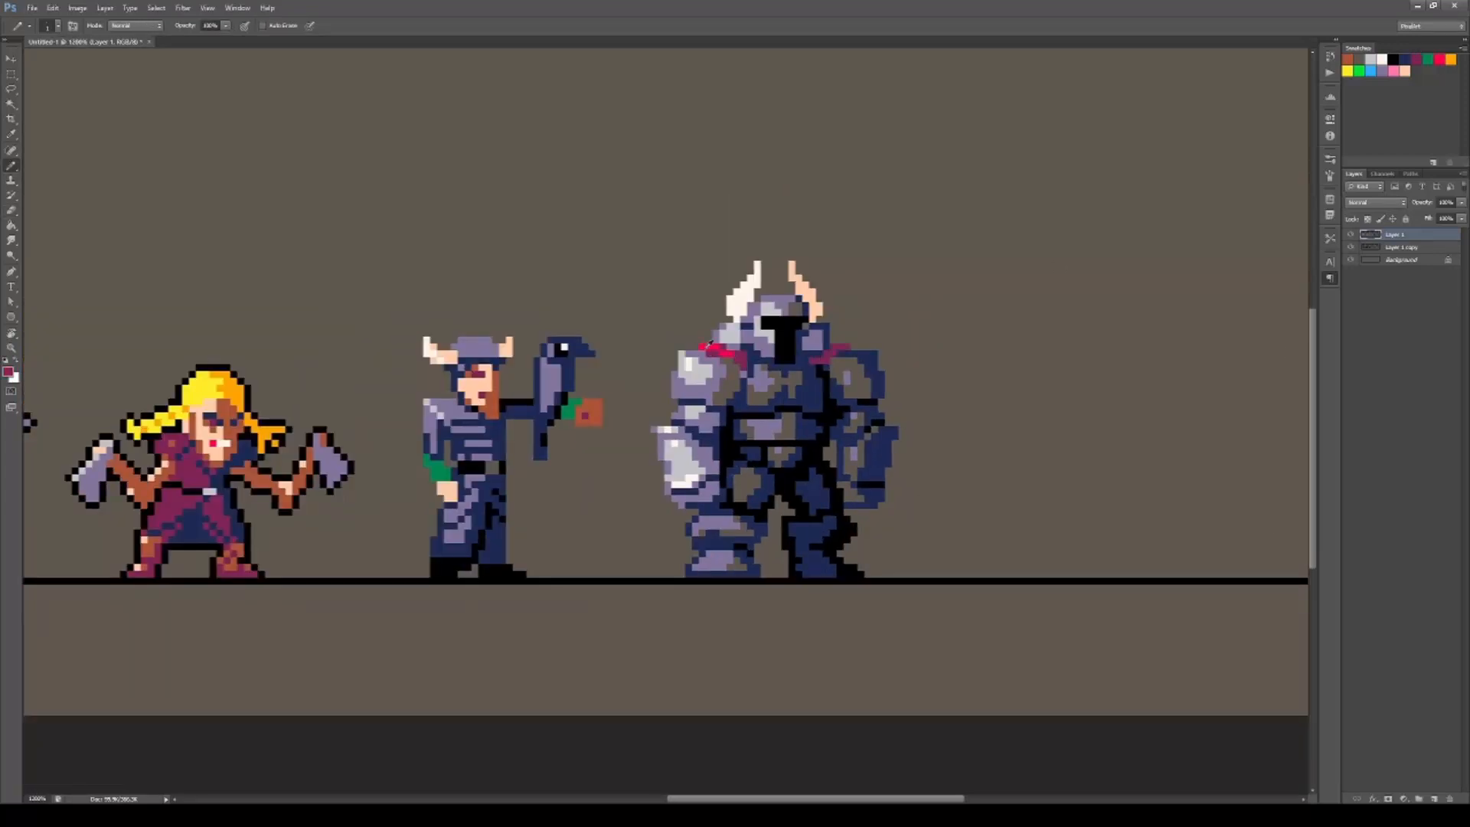
Draw the crimson cape behind the armored figure's arms and legs and brighten its near edge with red.
mouse_move(675, 511)
mouse_down()
mouse_move(695, 552)
mouse_move(861, 505)
mouse_up()
key(g)
click(831, 453)
click(854, 515)
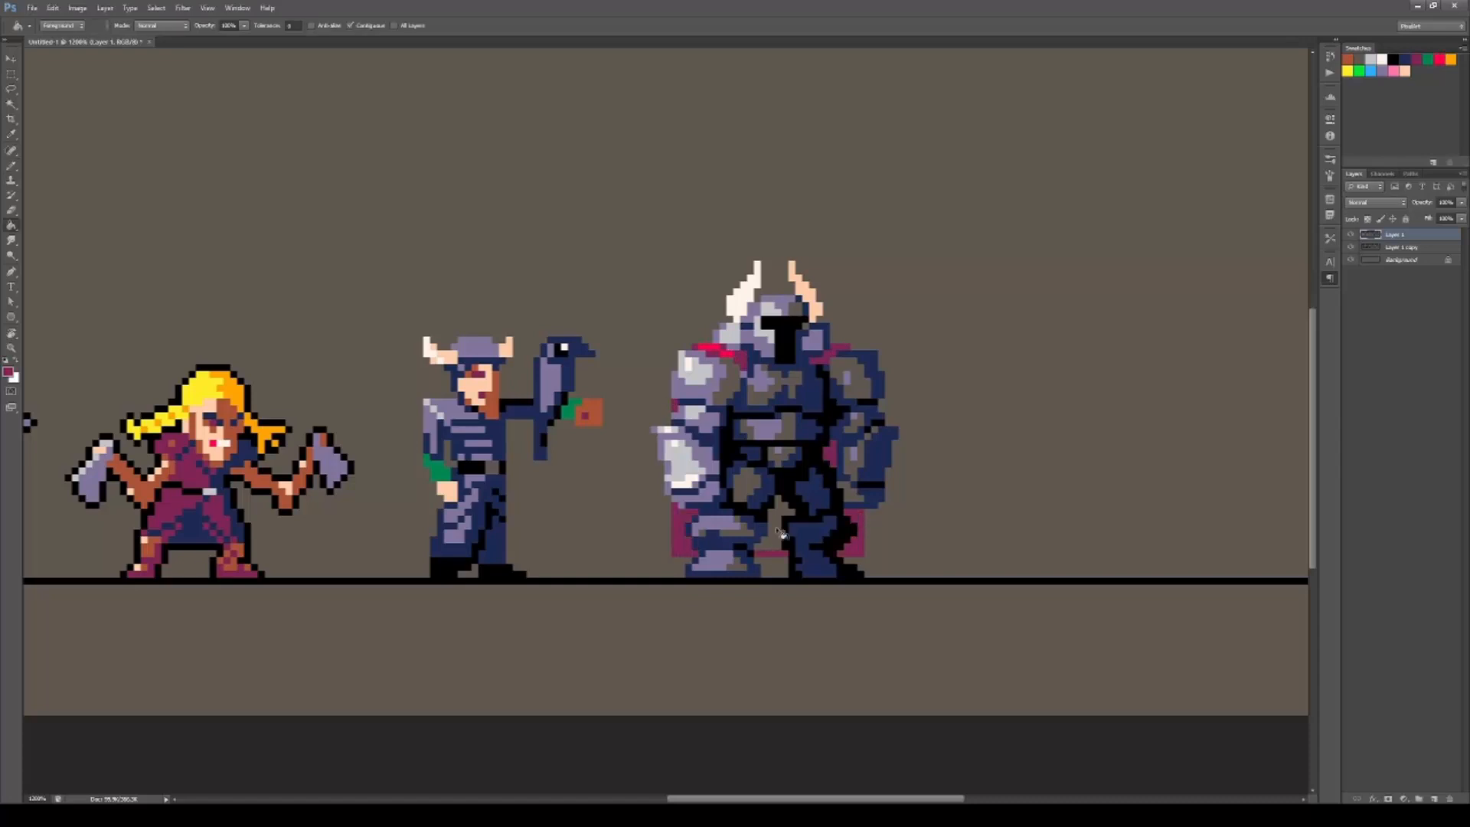
click(775, 528)
key(b)
scroll(775, 568, down, 1)
scroll(751, 405, up, 1)
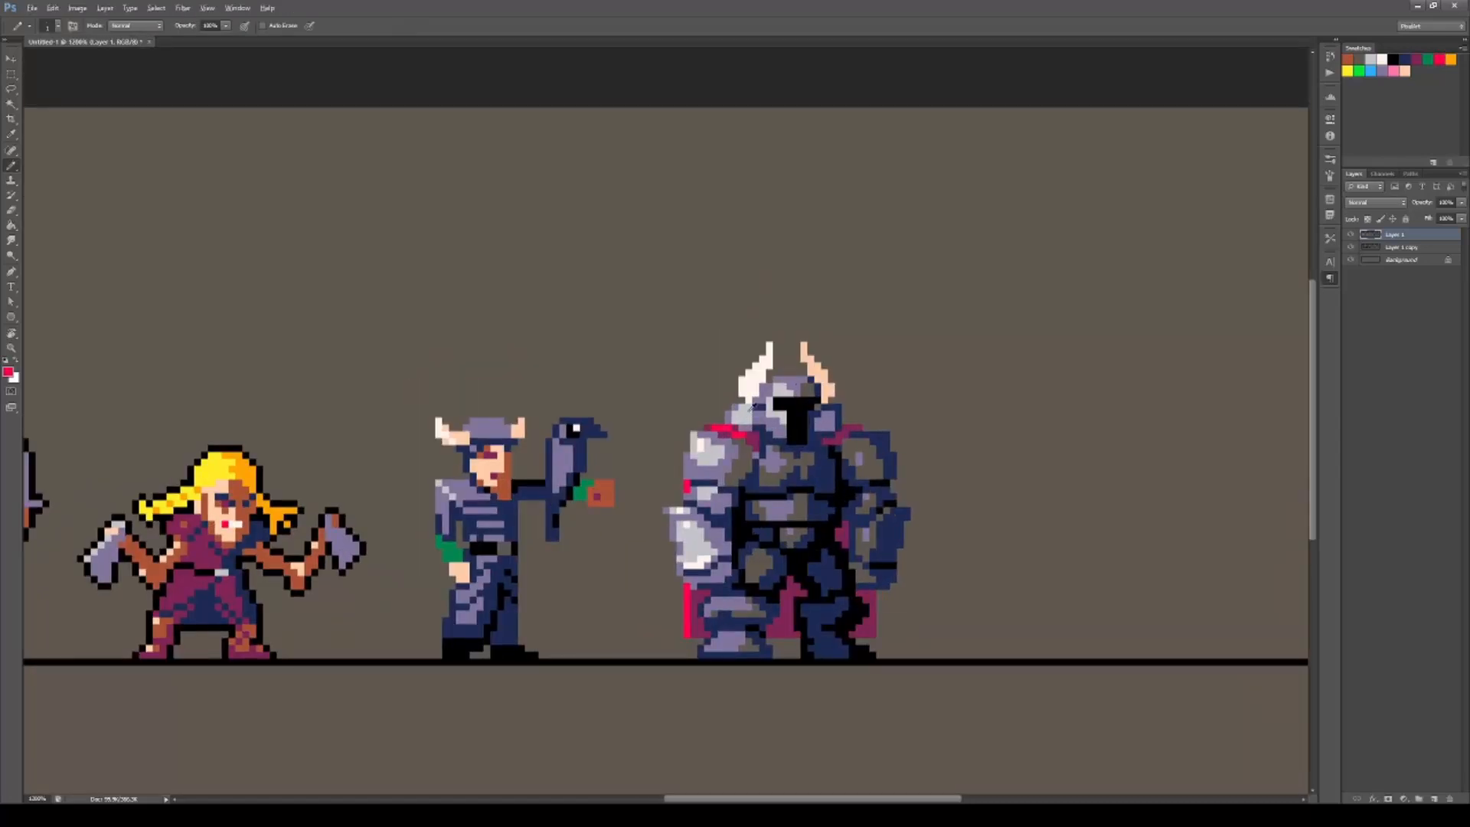
Paint a lavender and light gray sword blade rising behind the far shoulder, with a diagonal brown crossguard.
drag(858, 422, 882, 397)
mouse_move(853, 372)
mouse_down()
mouse_move(837, 412)
mouse_move(864, 420)
mouse_move(854, 376)
mouse_move(878, 393)
mouse_move(846, 372)
mouse_move(842, 387)
mouse_move(869, 392)
mouse_move(852, 392)
mouse_move(868, 338)
mouse_move(885, 344)
mouse_move(889, 387)
mouse_move(866, 386)
mouse_move(887, 353)
mouse_move(859, 379)
mouse_move(853, 364)
mouse_move(870, 316)
mouse_move(927, 377)
mouse_move(893, 338)
mouse_up()
alt+click(869, 391)
alt+click(866, 469)
key(e)
drag(887, 323, 858, 304)
key(b)
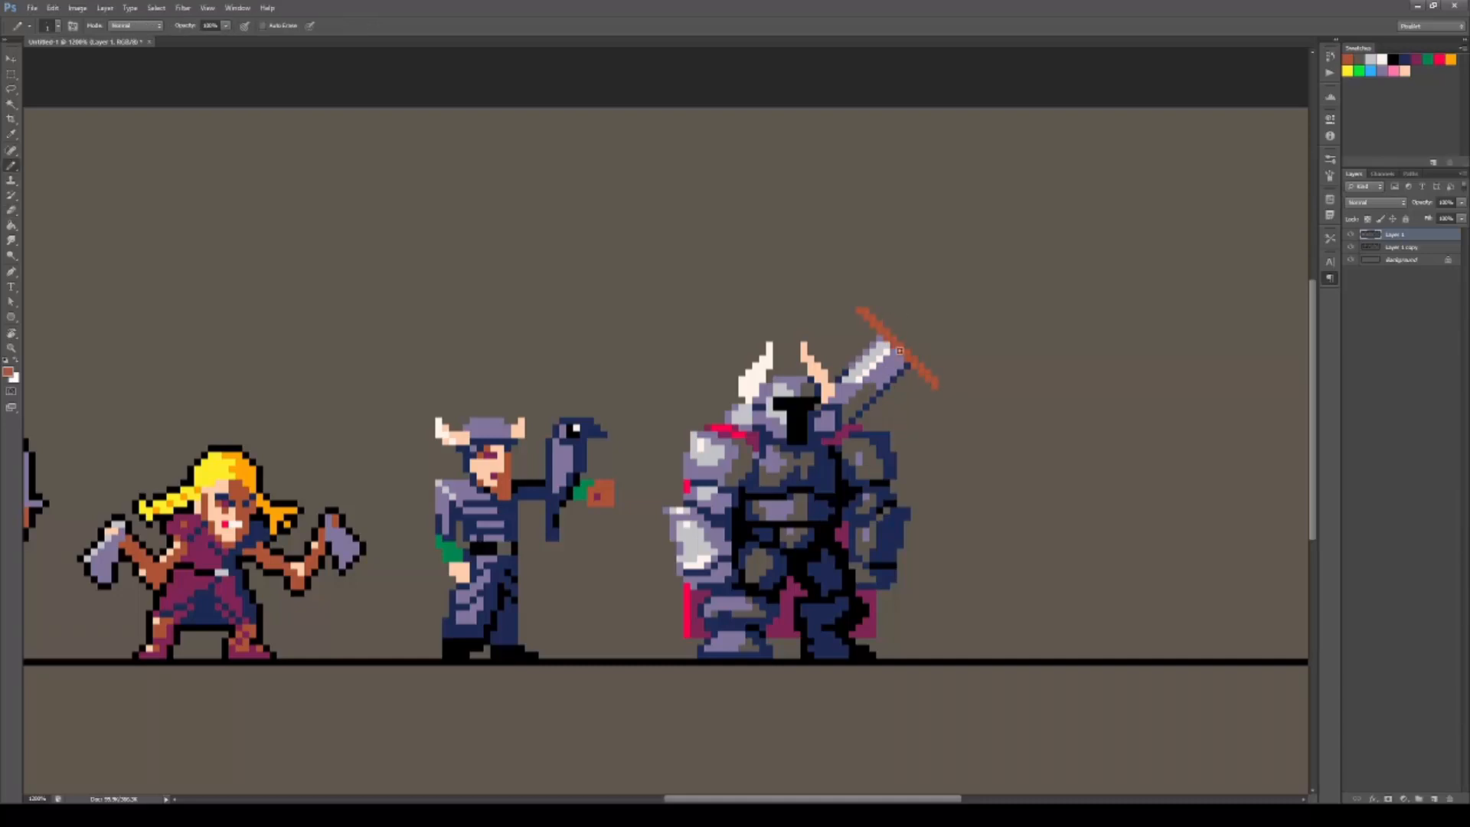
Shorten the sword by moving its crossguard and upper blade three pixels diagonally down toward the shoulder.
key(l)
drag(864, 361, 923, 410)
key(ctrl+Left)
key(ctrl+Down)
key(ctrl+Left)
key(ctrl+Down)
key(ctrl+Left)
key(ctrl+Down)
key(ctrl+d)
key(b)
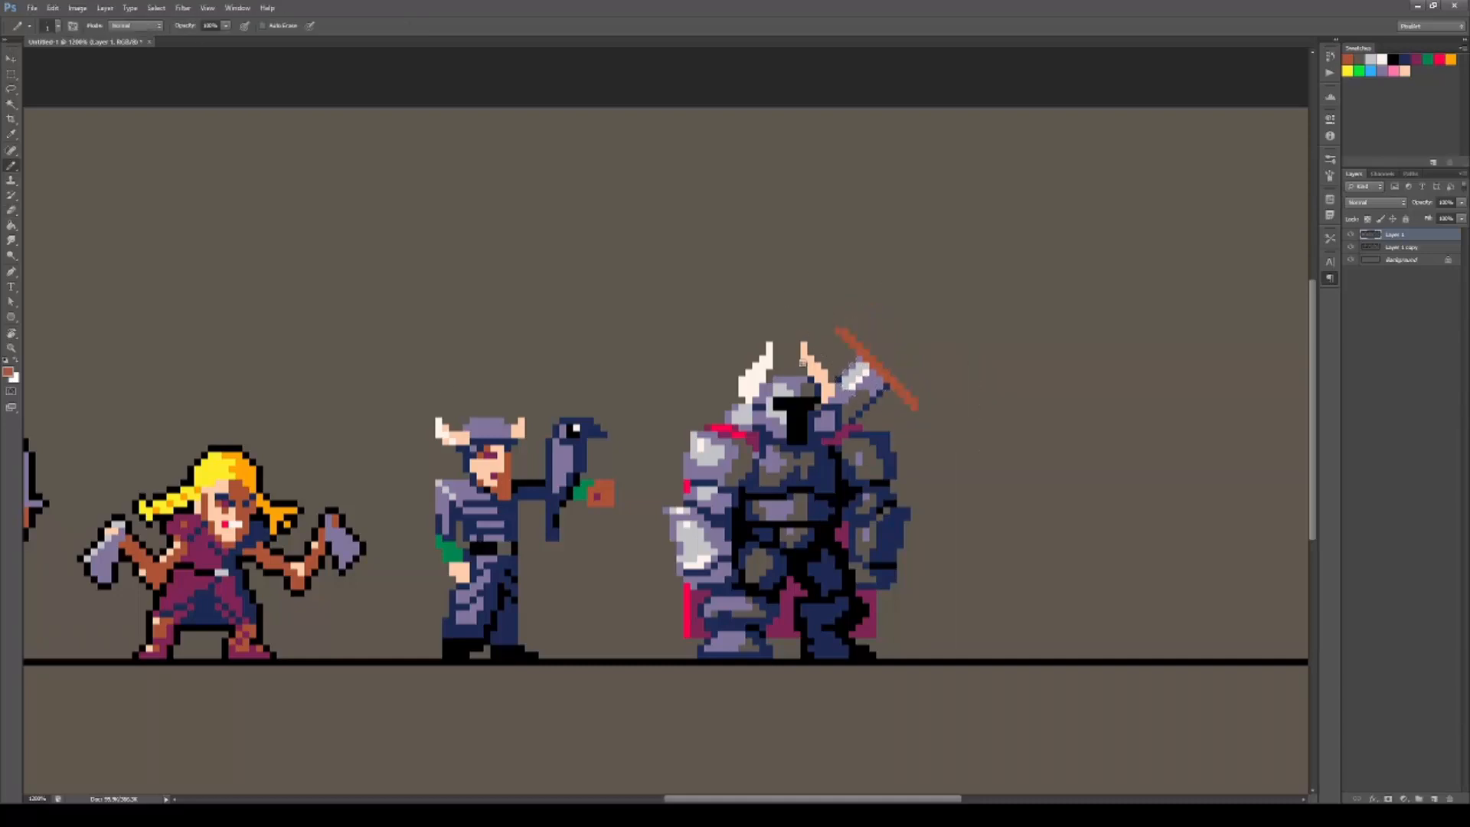
Add a crimson grip with a round brown pommel to the sword and highlight the pommel and crossguard in orange and yellow.
drag(884, 360, 943, 304)
alt+click(895, 379)
alt+click(926, 316)
click(1451, 59)
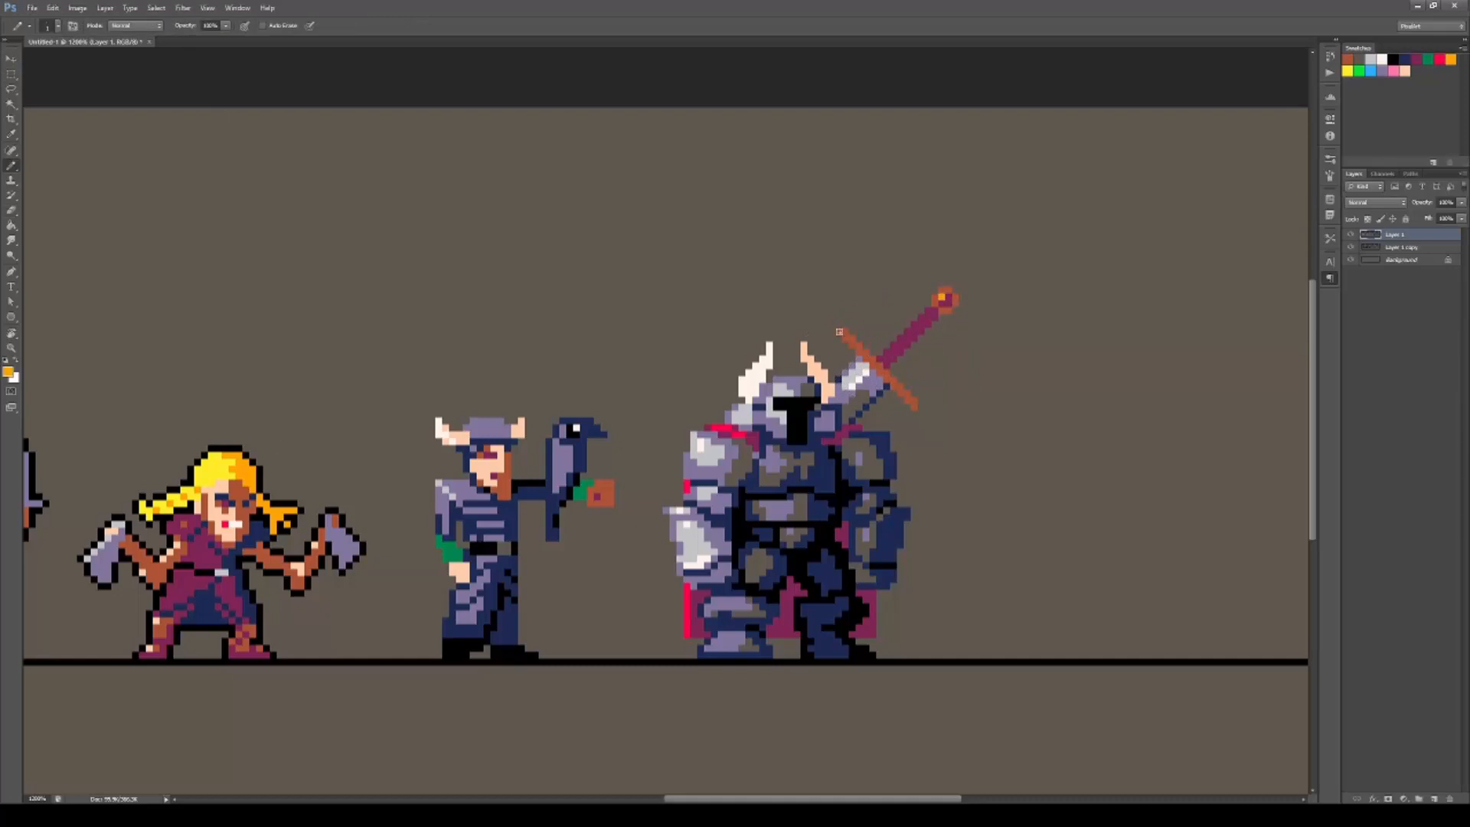
drag(839, 331, 873, 364)
drag(946, 290, 933, 300)
scroll(892, 455, down, 1)
alt+click(886, 474)
alt+click(882, 406)
scroll(892, 475, down, 1)
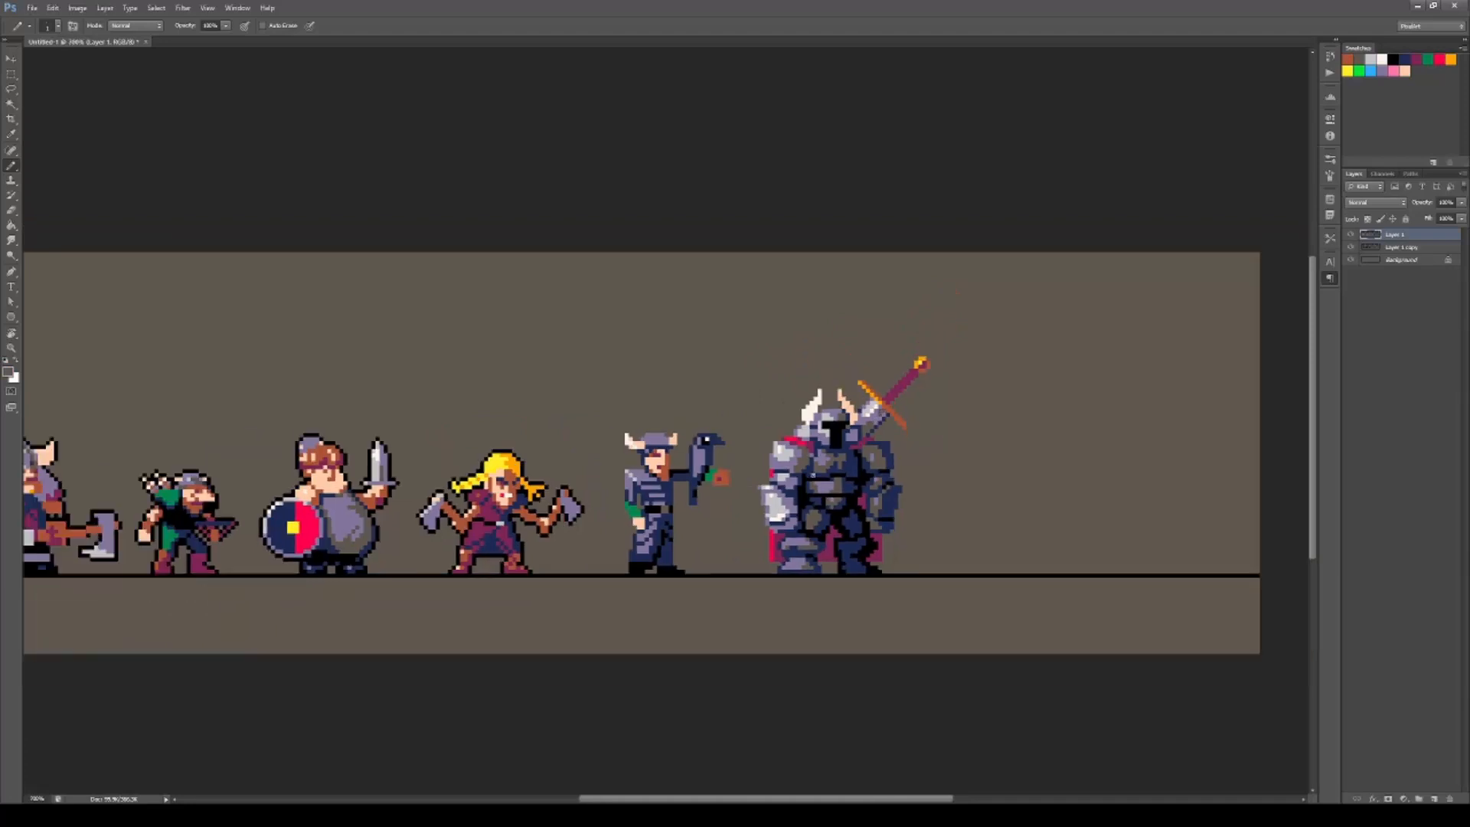
Paint a pointed white and light gray shape with dark shading, extending outward below the near gauntlet.
alt+click(800, 534)
scroll(803, 528, up, 2)
shift+click(714, 565)
key(ctrl+z)
drag(758, 524, 732, 548)
alt+click(779, 490)
mouse_move(733, 547)
mouse_down()
mouse_move(764, 518)
mouse_move(760, 501)
mouse_up()
alt+click(785, 509)
mouse_move(749, 508)
mouse_down()
mouse_move(741, 527)
mouse_move(767, 532)
mouse_up()
scroll(790, 535, down, 2)
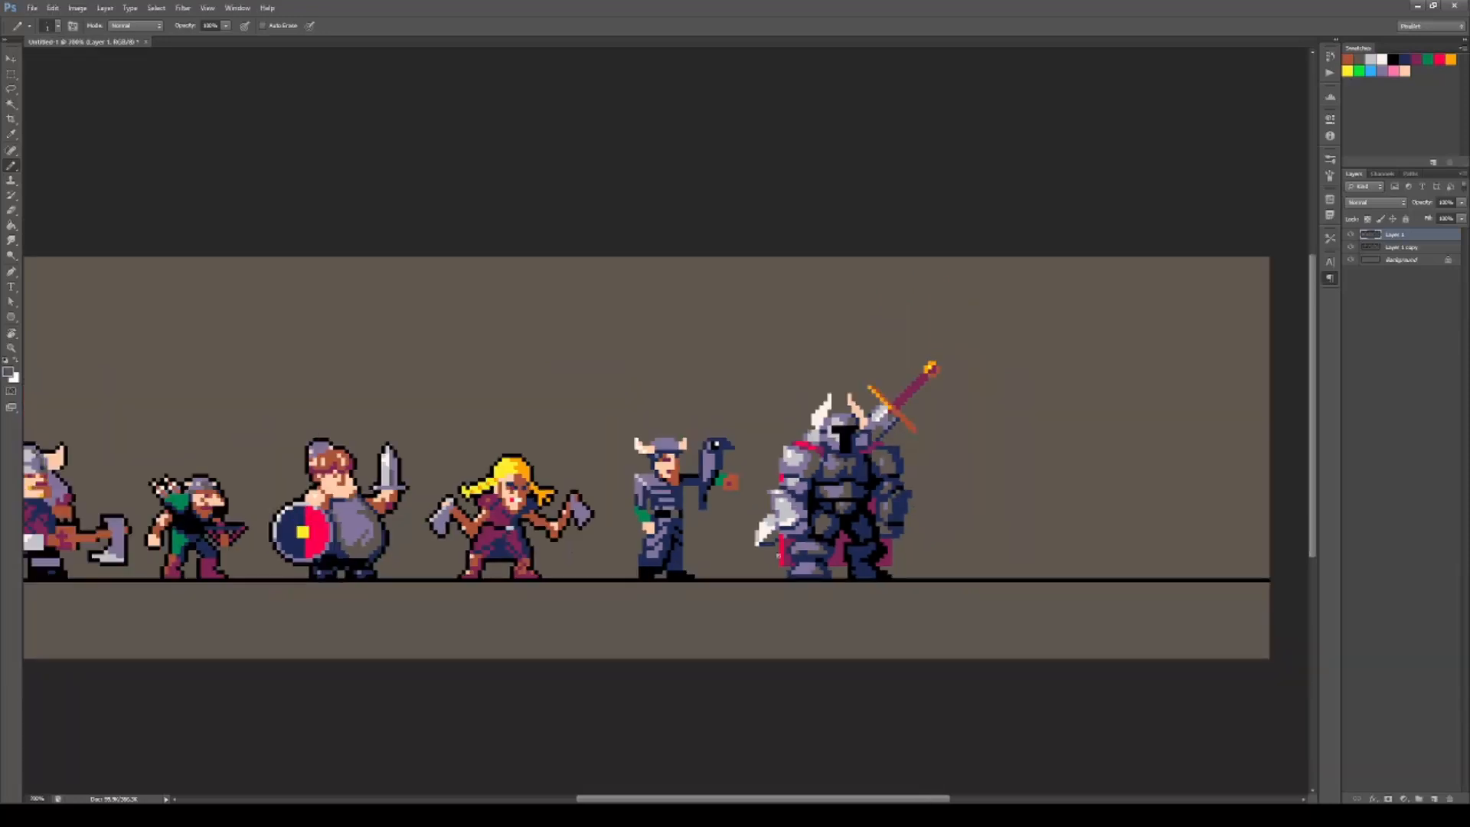
Outline the armored figure and its sword in black on the Layer 1 copy layer.
key(m)
drag(974, 319, 745, 578)
click(1401, 247)
key(d)
key(alt+BackSpace)
key(ctrl+alt+Up)
key(ctrl+alt+Right)
key(ctrl+alt+Down)
key(ctrl+alt+Left)
scroll(884, 434, up, 3)
click(1394, 234)
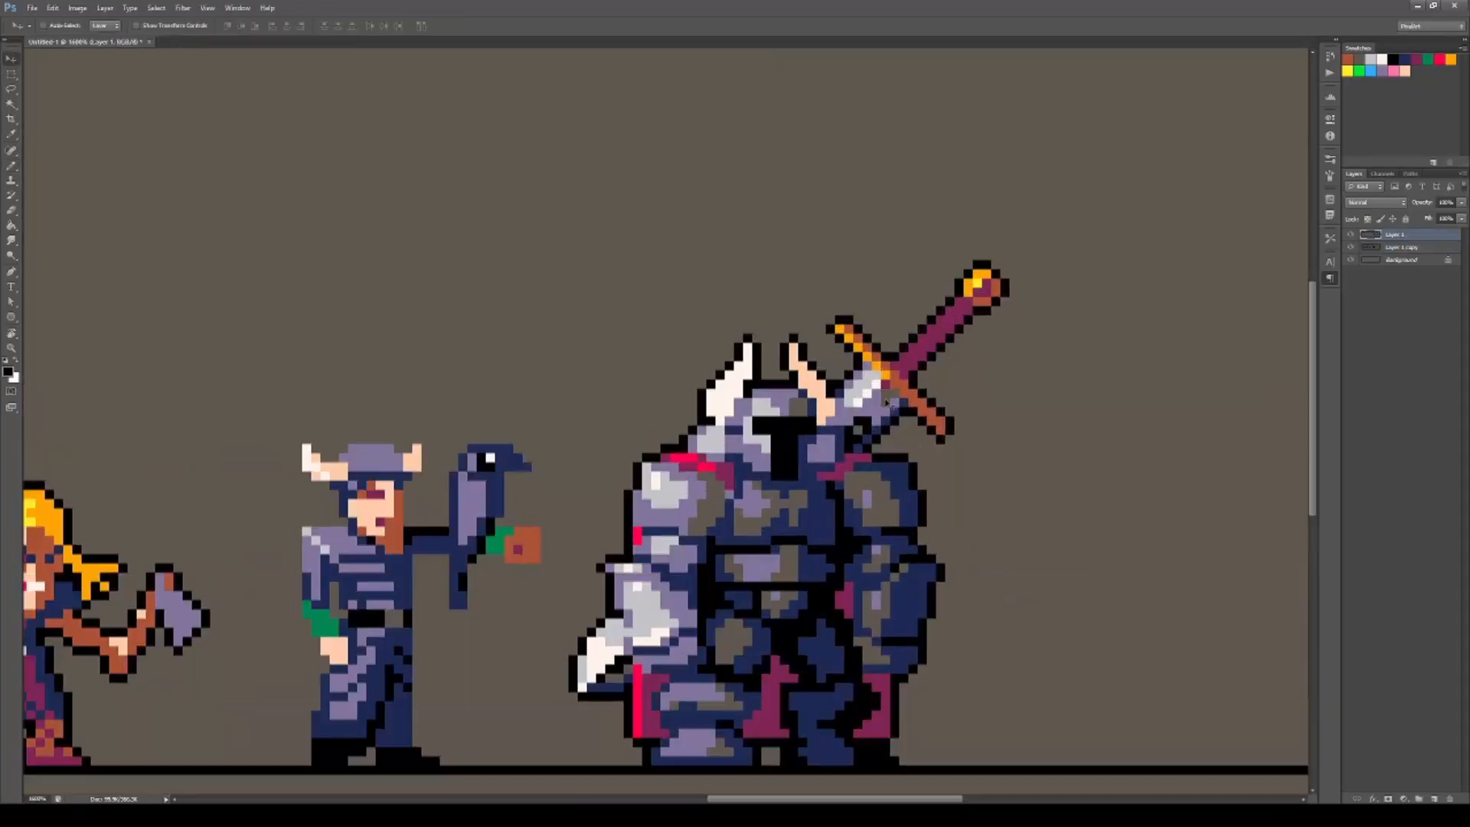
key(b)
click(1401, 247)
scroll(897, 544, down, 2)
Outline the bird holder and bird in black on the Layer 1 copy layer, extending the silhouette one pixel in every direction.
click(1394, 234)
drag(723, 458, 574, 676)
click(1401, 248)
click(1395, 234)
key(ctrl+d)
key(b)
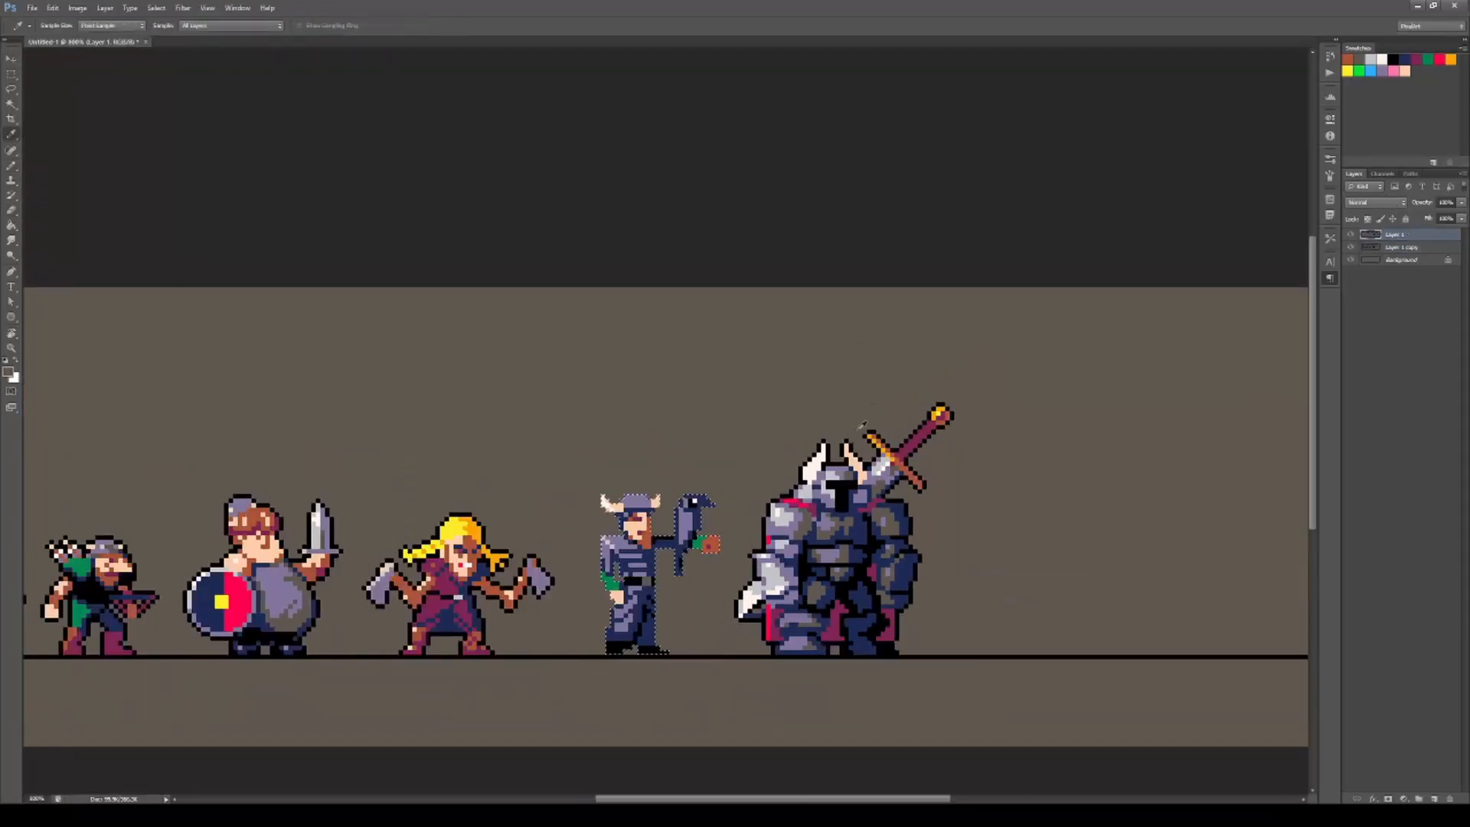
key(d)
click(1401, 247)
key(ctrl+alt+Up)
key(ctrl+alt+Right)
key(ctrl+alt+Down)
key(ctrl+alt+Left)
scroll(676, 562, up, 2)
Paint the bird's small peach feet on Layer 1 so that it perches on the holder's navy outstretched arm.
alt+click(674, 563)
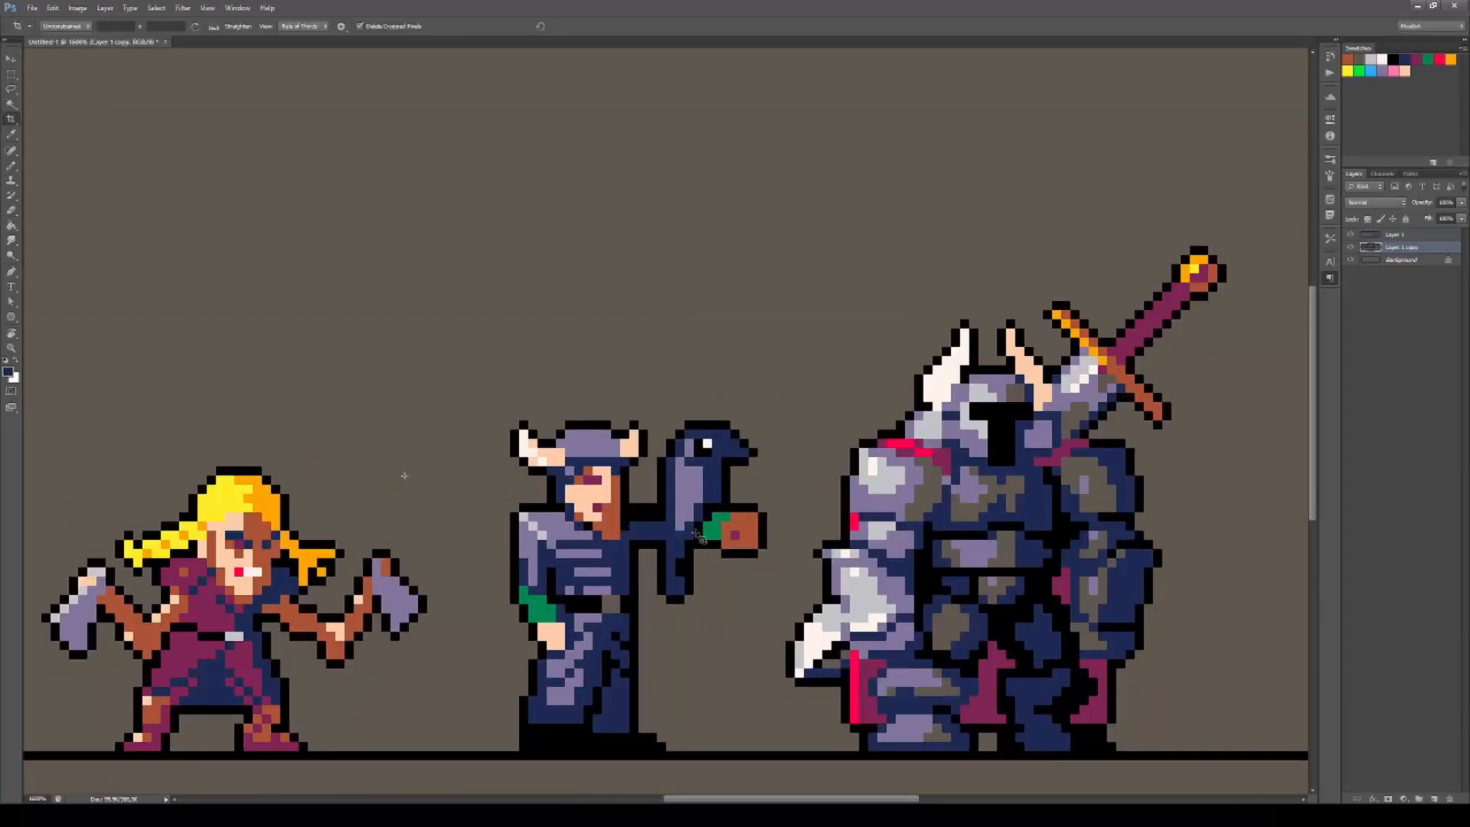
click(1395, 234)
alt+click(746, 522)
click(683, 521)
alt+click(747, 522)
drag(679, 507, 679, 517)
drag(698, 508, 698, 517)
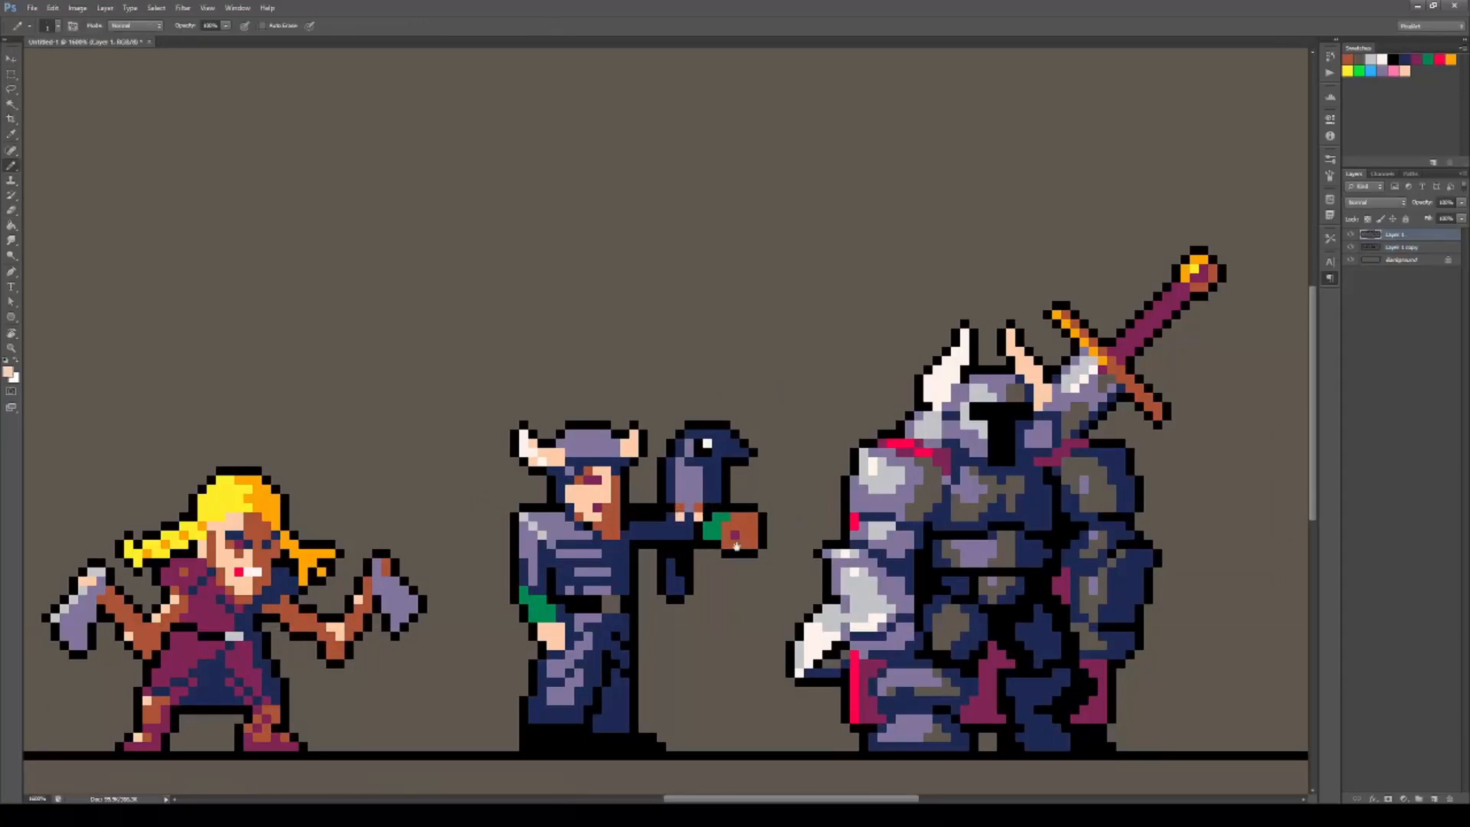
Darken the area beneath the blonde axe wielder's tunic, between the legs, with black.
scroll(736, 546, down, 3)
alt+click(739, 516)
scroll(755, 541, down, 1)
scroll(591, 453, up, 5)
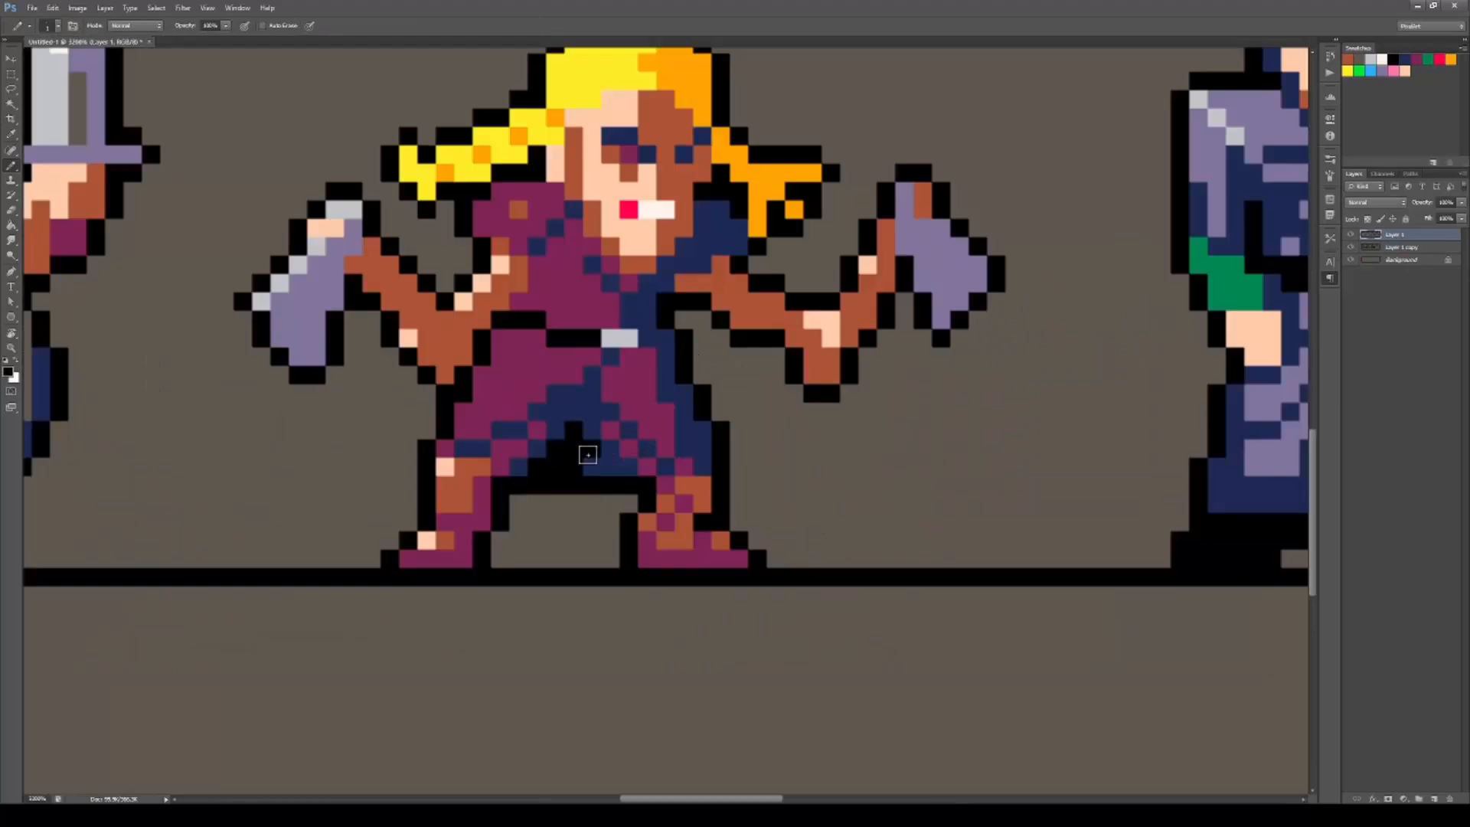
Sketch a new bearded figure beyond the knight with a peach bald head, simple facial features and a brown outline for shoulders and beard.
scroll(752, 507, down, 8)
scroll(843, 460, up, 5)
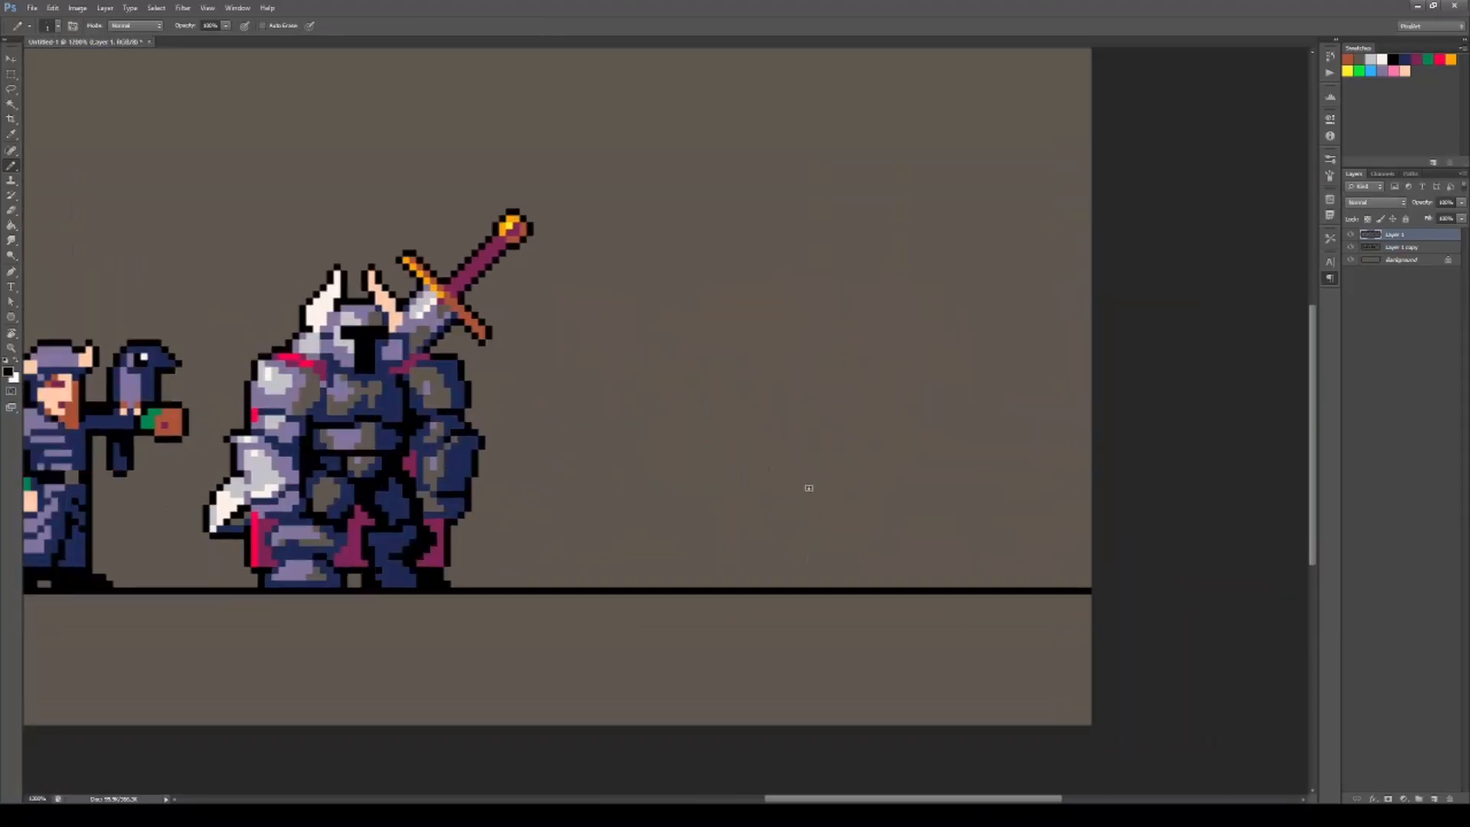
alt+click(190, 430)
mouse_move(760, 396)
mouse_down()
mouse_move(821, 502)
mouse_move(855, 496)
mouse_up()
mouse_move(805, 371)
mouse_down()
mouse_move(870, 515)
mouse_move(830, 385)
mouse_move(791, 380)
mouse_move(831, 410)
mouse_up()
alt+click(845, 395)
drag(804, 403, 836, 404)
alt+click(826, 381)
alt+click(824, 396)
drag(807, 414, 837, 416)
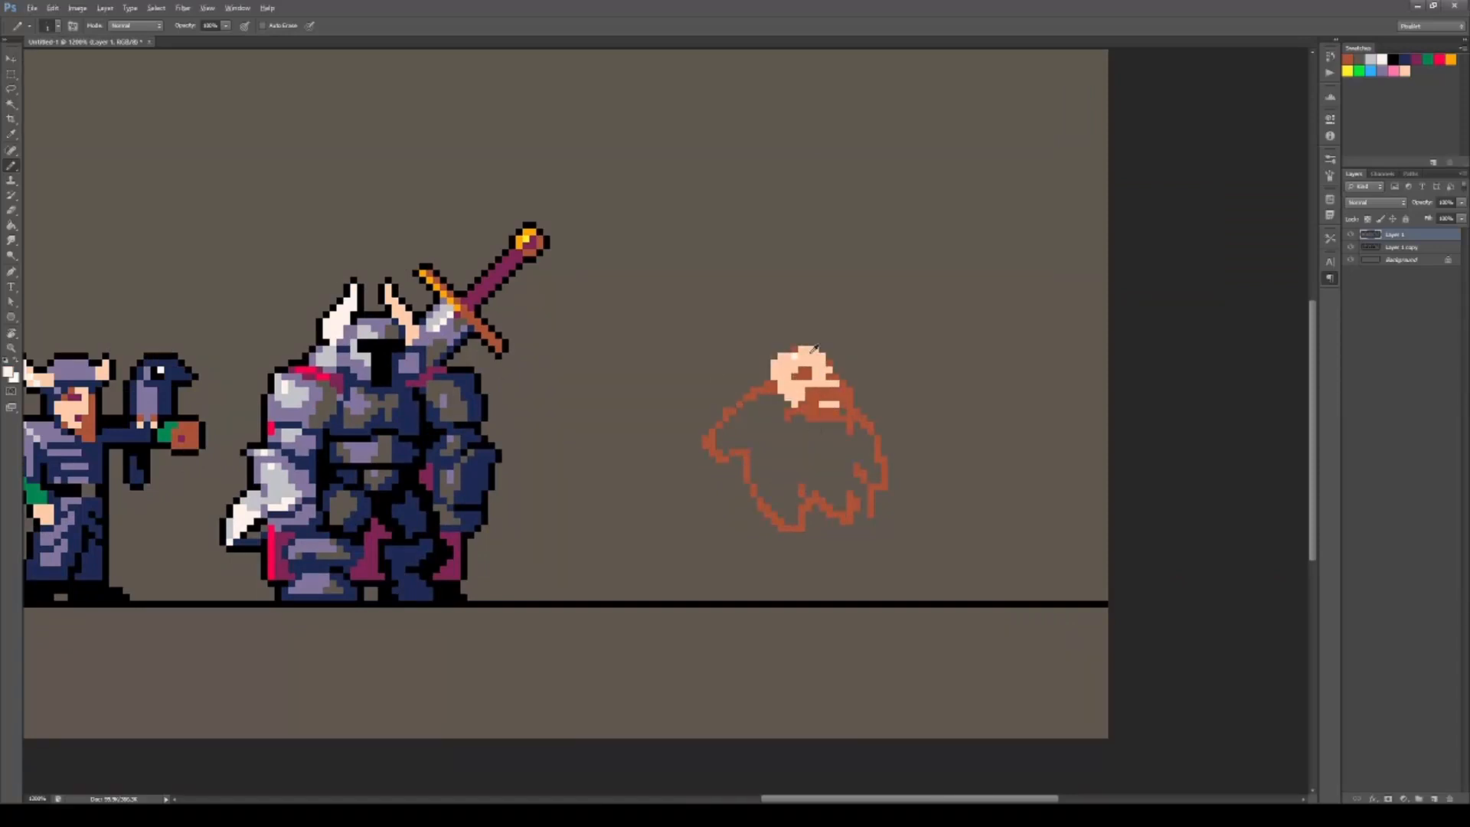
Fill the new figure's beard and body with brown and refine its face with crimson eye and mustache details.
alt+click(840, 382)
click(836, 382)
click(822, 383)
alt+click(811, 403)
mouse_move(811, 394)
mouse_down()
mouse_move(795, 404)
mouse_move(820, 403)
mouse_up()
key(g)
click(811, 452)
key(b)
alt+click(802, 375)
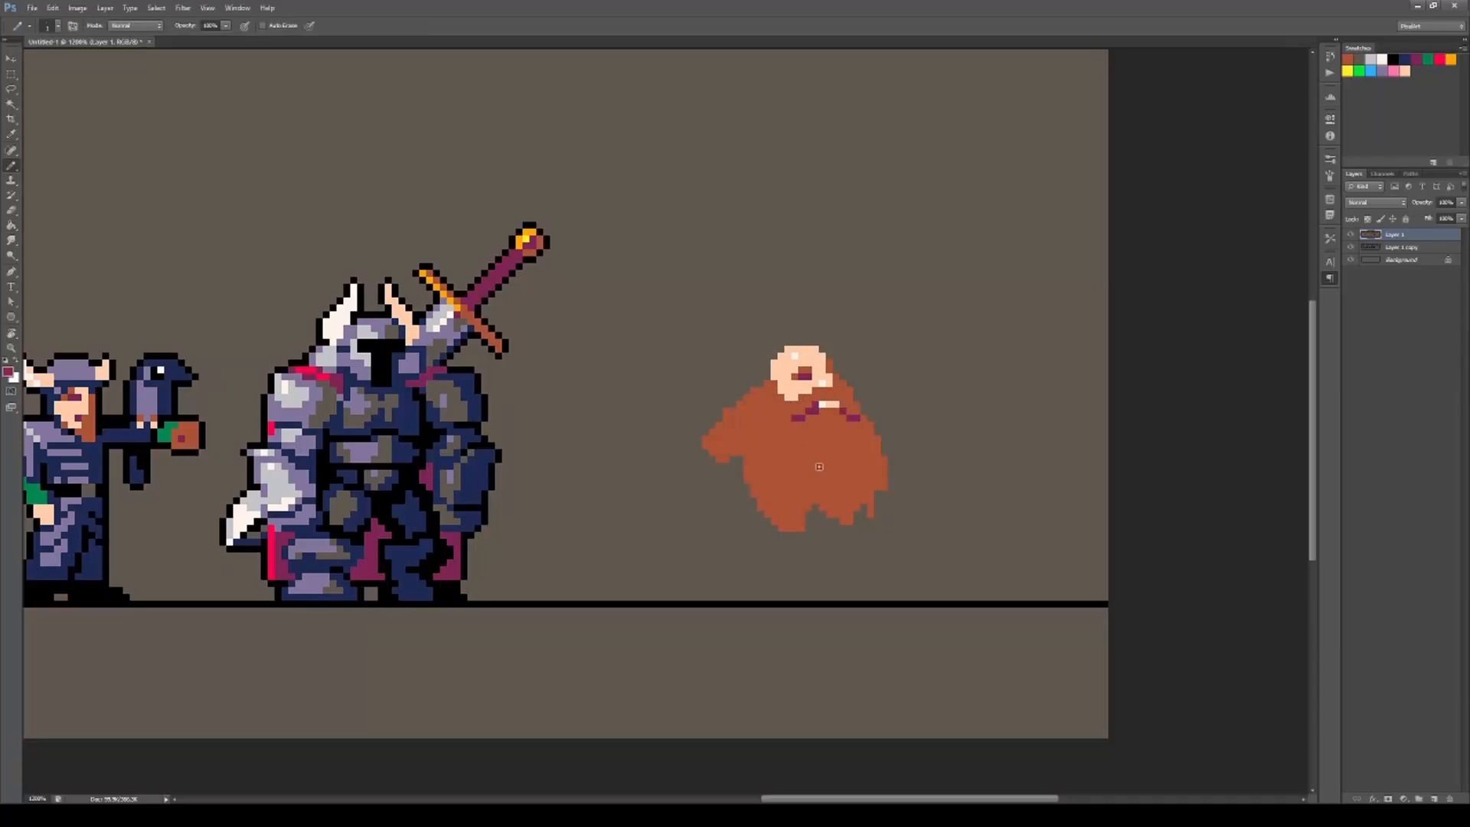
Trim the beard's ragged lower edge and shade its folds, far side and underside in dark crimson.
mouse_move(819, 467)
mouse_down()
mouse_move(849, 512)
mouse_move(884, 479)
mouse_up()
key(e)
drag(802, 515, 774, 522)
key(b)
drag(717, 460, 746, 453)
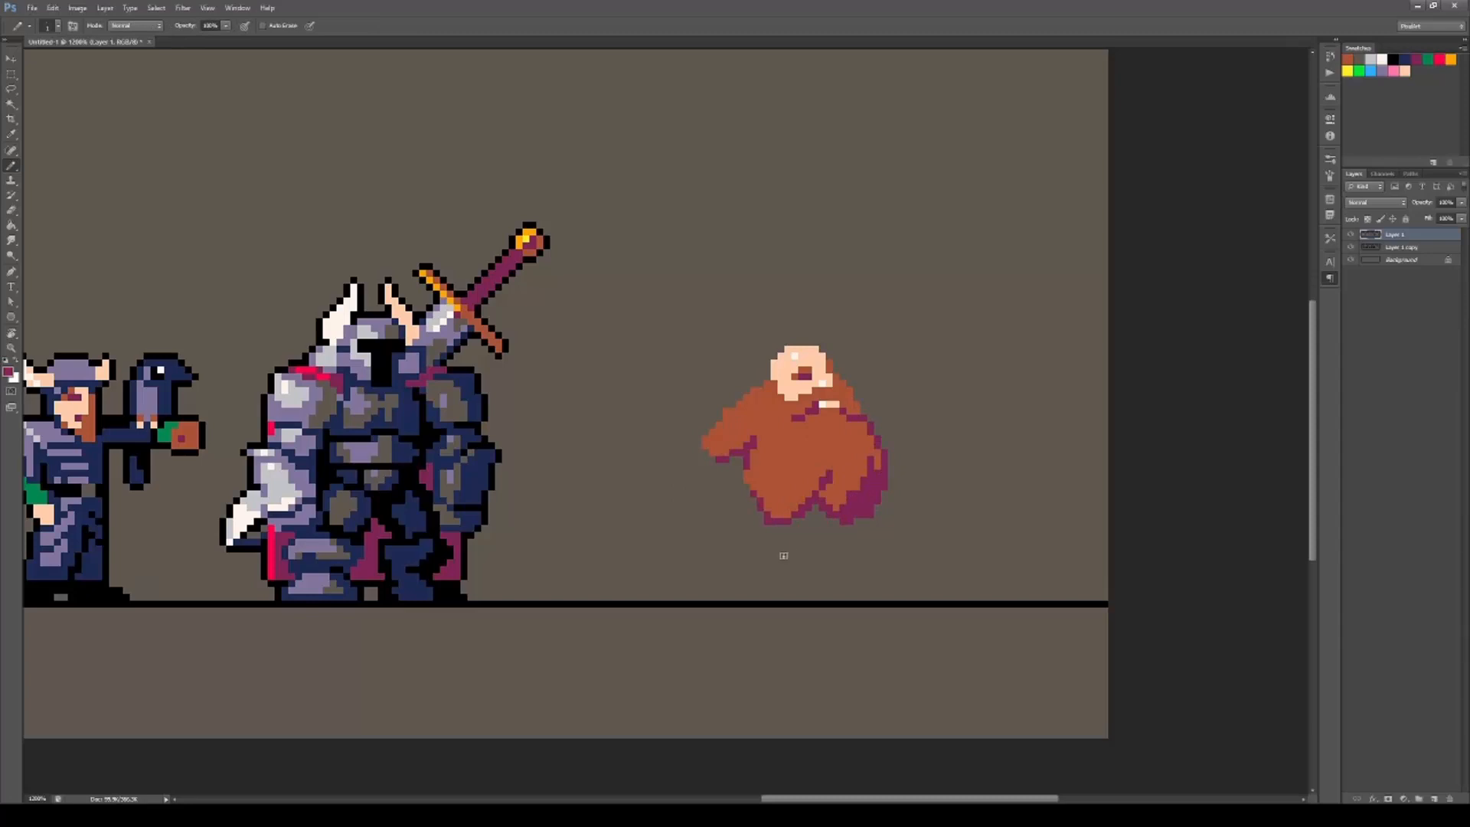
Paint a lavender axe head with a curved inner edge behind the shoulder and nudge it two pixels left and one down.
mouse_move(676, 355)
mouse_down()
mouse_move(750, 302)
mouse_move(742, 347)
mouse_move(722, 319)
mouse_move(741, 364)
mouse_move(671, 363)
mouse_move(729, 354)
mouse_move(683, 391)
mouse_move(706, 419)
mouse_move(759, 341)
mouse_up()
key(e)
key(b)
key(e)
drag(746, 293, 782, 318)
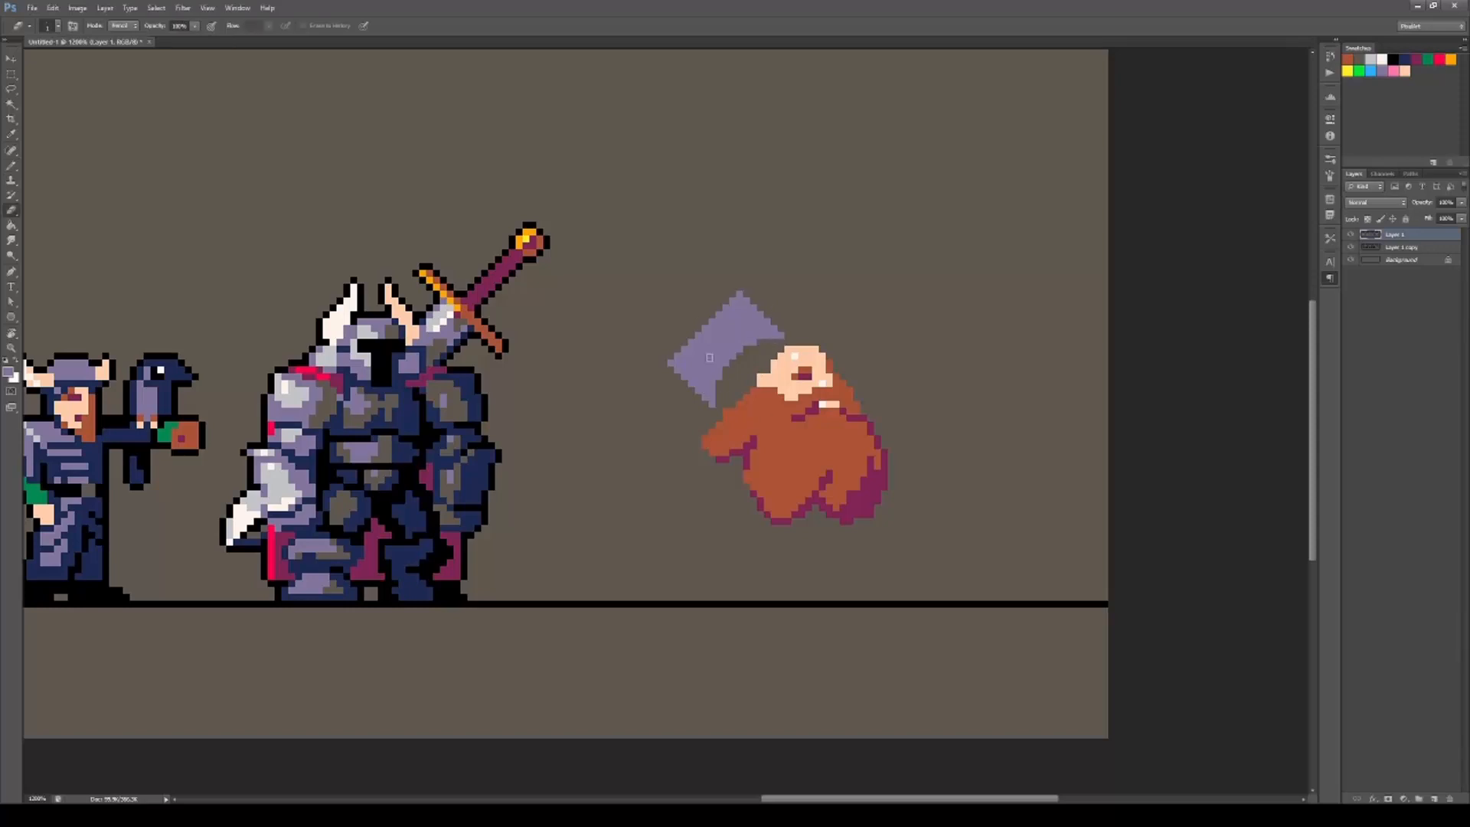
key(w)
click(708, 358)
key(v)
key(Left)
key(Left)
key(Down)
Add a brown and crimson handle to the axe and paint the figure's lowered peach arm with brown shading.
key(b)
alt+click(805, 376)
drag(726, 362, 753, 321)
alt+click(816, 294)
mouse_move(747, 378)
mouse_down()
mouse_move(754, 412)
mouse_move(734, 408)
mouse_move(756, 441)
mouse_move(776, 393)
mouse_move(742, 448)
mouse_up()
alt+click(800, 388)
drag(776, 386, 763, 434)
Give the bearded figure a black open mouth with white teeth.
drag(862, 310, 871, 330)
alt+click(859, 297)
drag(859, 331, 866, 330)
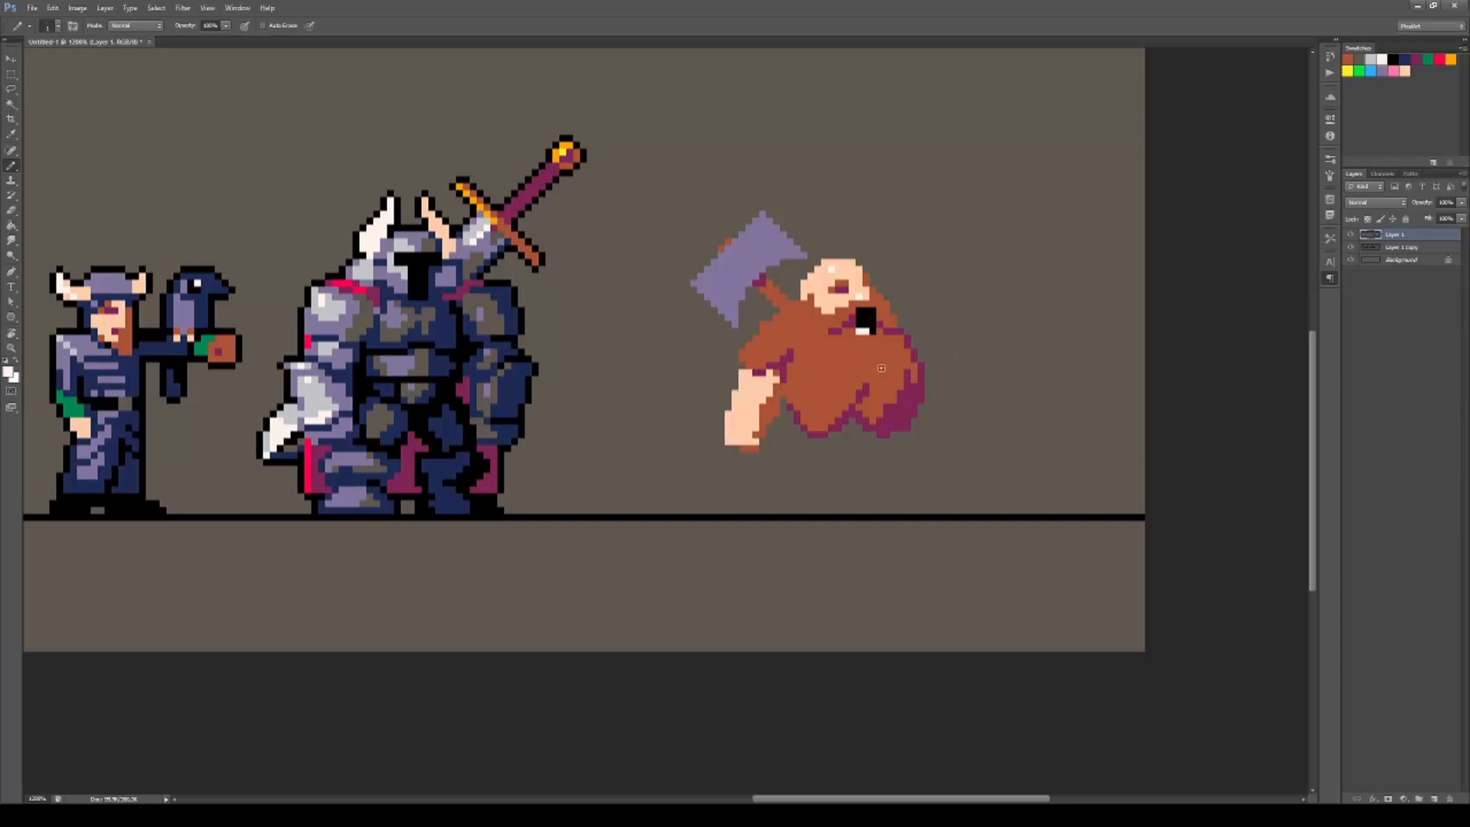
Paint a raised peach arm with a fist holding a navy-outlined mug that pours an orange stream into the mouth.
mouse_move(914, 263)
mouse_down()
mouse_move(941, 285)
mouse_move(929, 348)
mouse_up()
alt+click(894, 320)
alt+click(918, 284)
drag(895, 264, 911, 263)
mouse_move(940, 260)
mouse_down()
mouse_move(981, 251)
mouse_move(957, 278)
mouse_move(934, 256)
mouse_move(913, 329)
mouse_up()
alt+click(921, 271)
click(882, 279)
alt+click(921, 272)
Add navy and black wristbands to both forearms and shade the raised hand and arm in brown.
alt+click(865, 317)
mouse_move(735, 409)
mouse_down()
mouse_move(769, 417)
mouse_move(756, 410)
mouse_up()
alt+click(514, 398)
alt+click(864, 317)
drag(927, 295, 948, 284)
alt+click(942, 309)
drag(935, 290, 907, 283)
alt+click(921, 272)
alt+click(928, 290)
drag(921, 284, 935, 284)
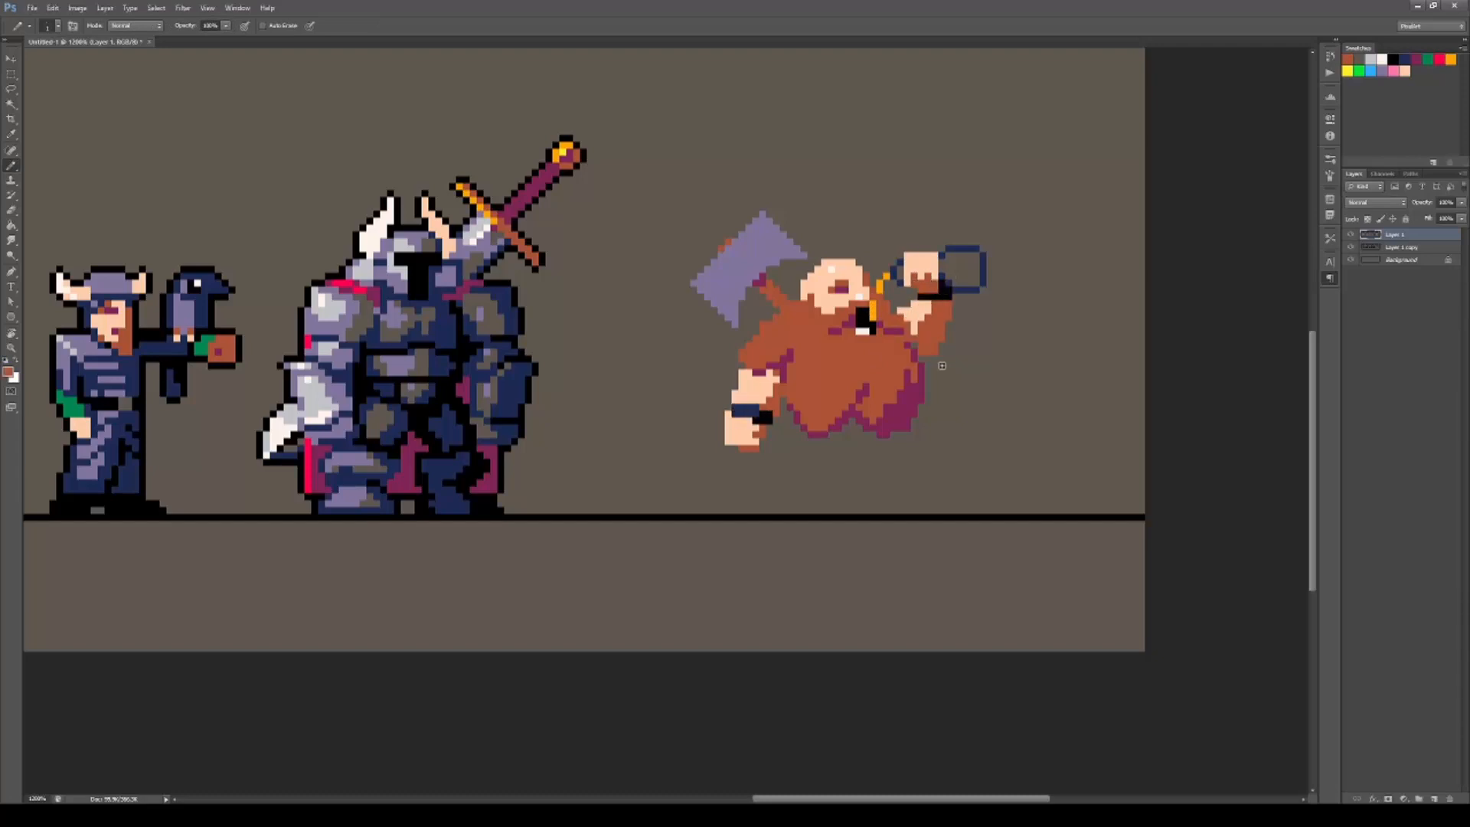
drag(920, 349, 925, 320)
Outline the bearded figure's trousers and legs in navy below the beard and fill them with navy.
alt+click(751, 381)
drag(919, 393, 906, 467)
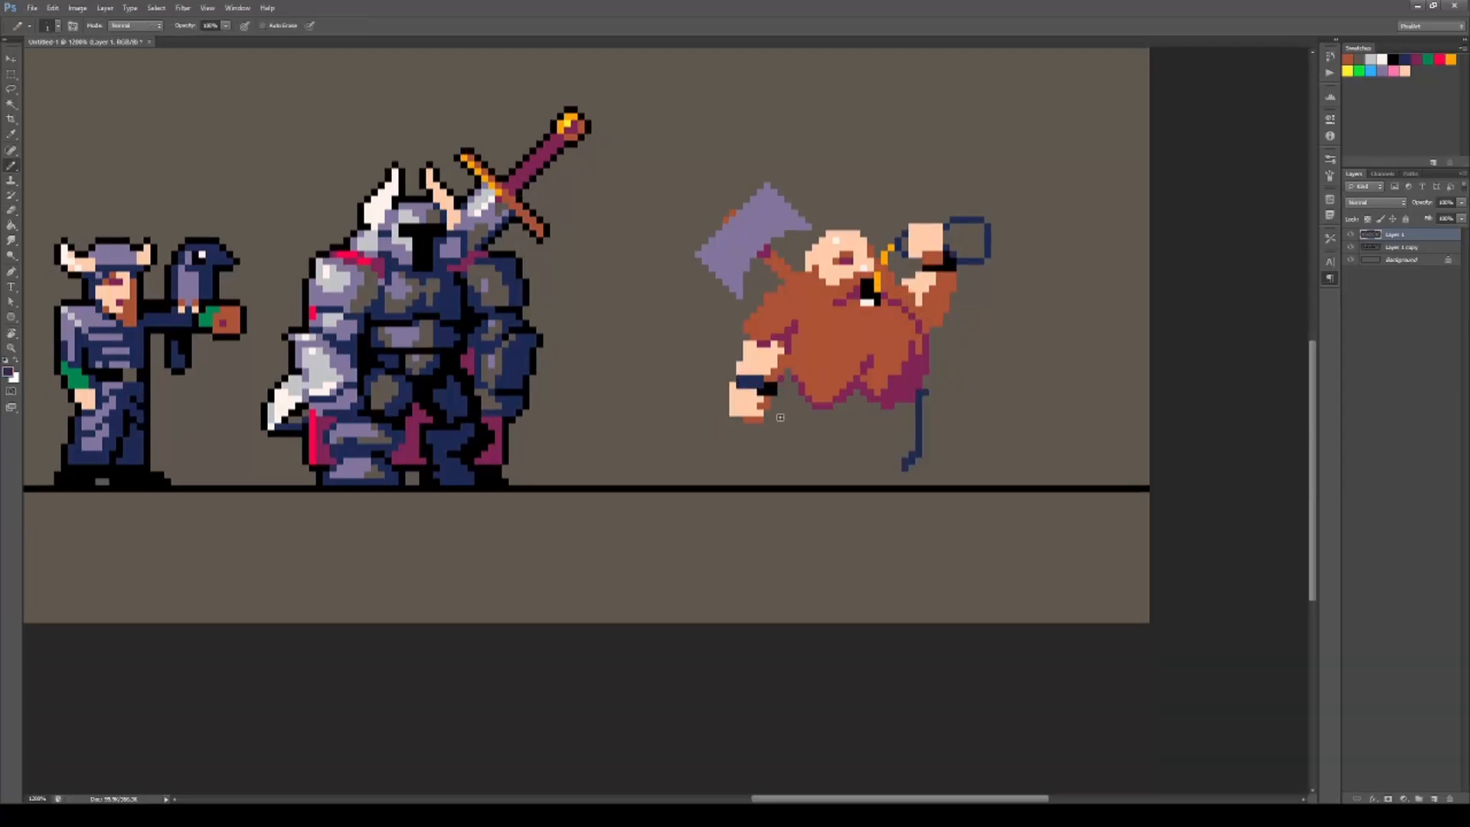
drag(773, 408, 785, 468)
drag(781, 399, 774, 399)
drag(788, 482, 817, 470)
mouse_move(823, 467)
mouse_down()
mouse_move(902, 466)
mouse_move(918, 481)
mouse_move(842, 463)
mouse_move(906, 467)
mouse_up()
key(e)
key(g)
click(871, 430)
Shade the far leg and boot in black and add gray fold highlights to the trousers.
key(b)
alt+click(851, 488)
drag(897, 406, 918, 393)
mouse_move(918, 421)
mouse_down()
mouse_move(897, 466)
mouse_move(893, 435)
mouse_up()
drag(884, 419, 916, 410)
alt+click(942, 425)
drag(898, 426, 898, 449)
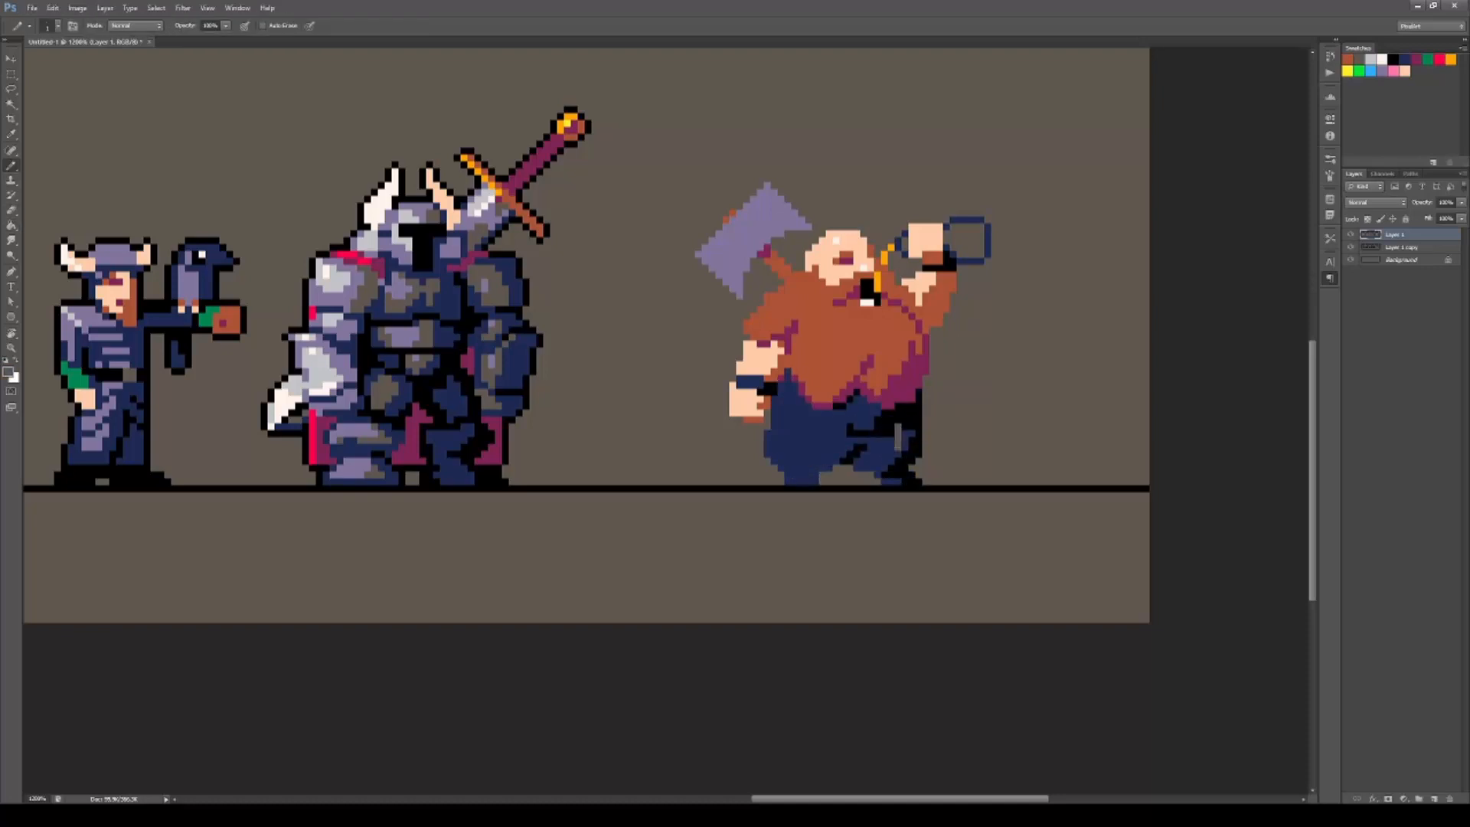
Hang small daggers with brown and peach handles and lavender and light gray blades from the figure's waist.
mouse_move(808, 420)
mouse_down()
mouse_move(842, 421)
mouse_move(826, 456)
mouse_up()
mouse_move(781, 420)
mouse_down()
mouse_move(781, 456)
mouse_move(781, 415)
mouse_up()
alt+click(766, 402)
alt+click(748, 401)
drag(823, 398, 823, 420)
alt+click(327, 373)
alt+click(830, 453)
mouse_move(822, 432)
mouse_down()
mouse_move(822, 454)
mouse_move(850, 410)
mouse_move(836, 414)
mouse_up()
Paint black shadows under the beard, around the daggers and on the boots, and detail the lowered fist's fingers.
alt+click(918, 454)
mouse_move(788, 373)
mouse_down()
mouse_move(787, 392)
mouse_move(831, 427)
mouse_up()
alt+click(798, 435)
mouse_move(836, 432)
mouse_down()
mouse_move(836, 450)
mouse_move(793, 433)
mouse_up()
click(842, 435)
drag(793, 473, 864, 469)
drag(767, 439, 767, 450)
alt+click(753, 419)
drag(741, 414, 732, 414)
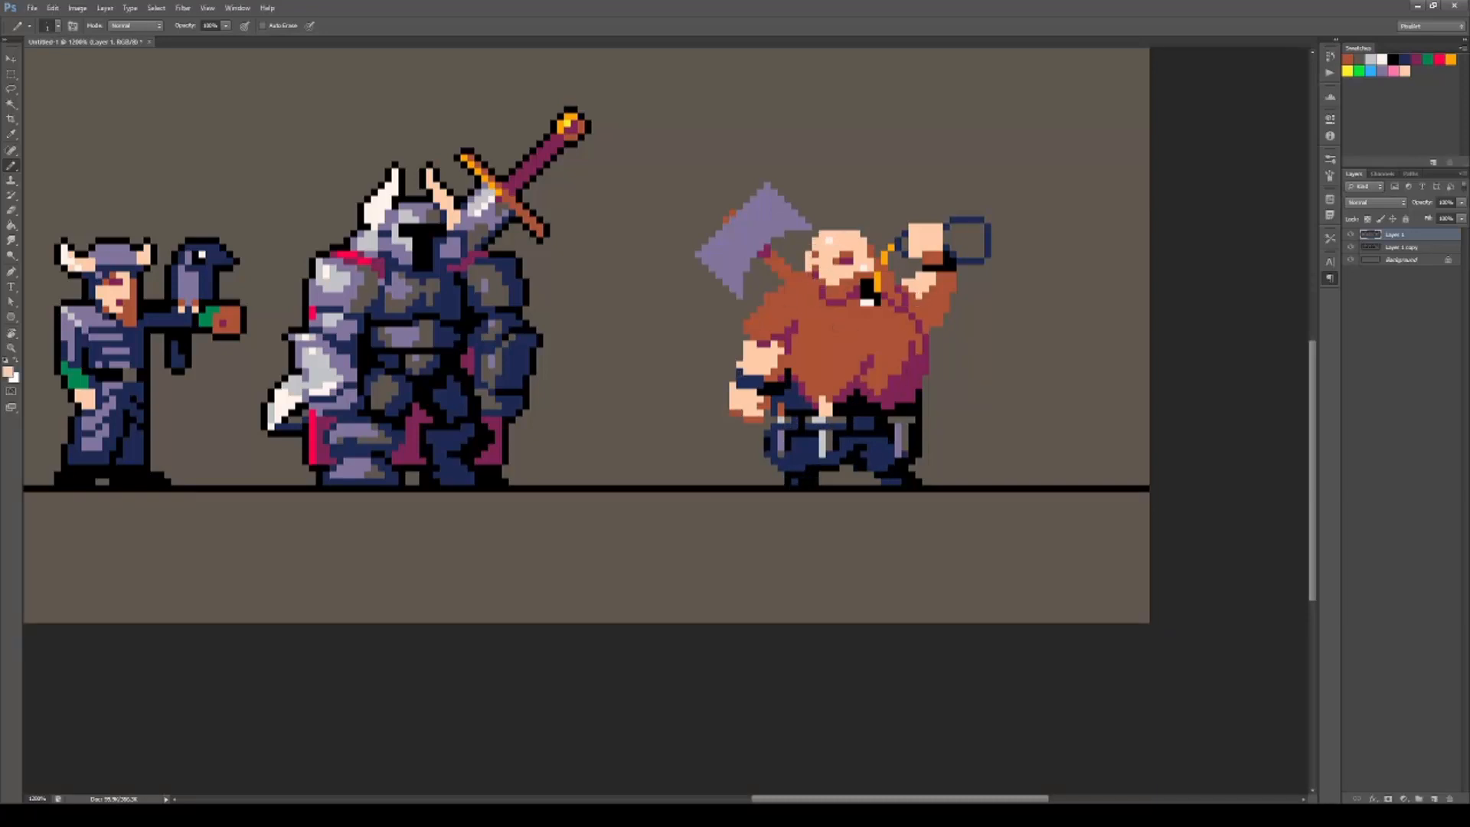
Select the navy trouser areas and repaint them in dark gray.
scroll(723, 467, down, 2)
scroll(802, 439, up, 3)
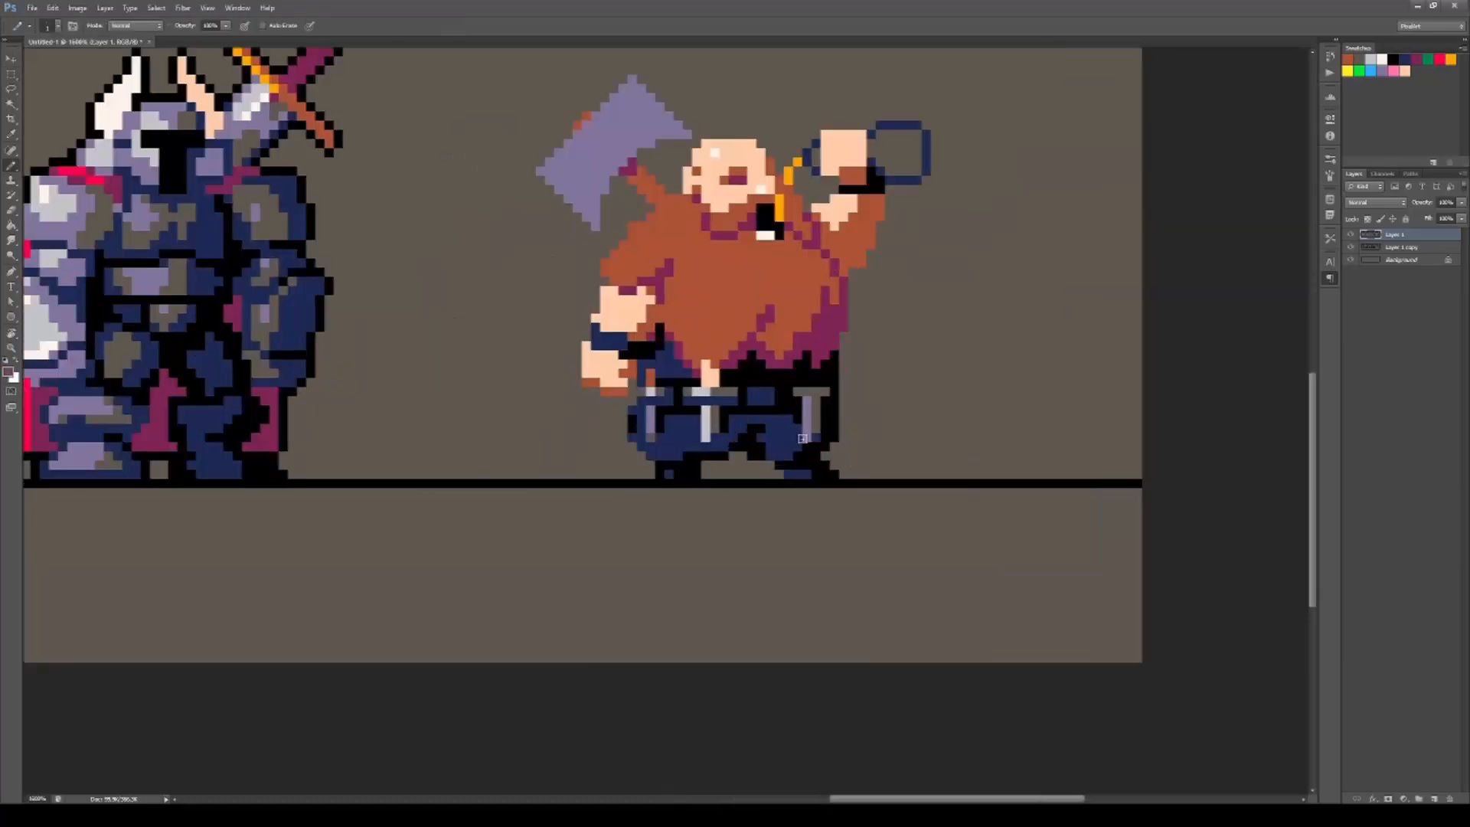
key(w)
click(814, 451)
key(b)
drag(680, 436, 656, 413)
Select the black shadow areas on the trousers and under the beard and repaint them in navy.
key(w)
click(825, 429)
key(b)
mouse_move(833, 452)
mouse_down()
mouse_move(789, 382)
mouse_move(739, 375)
mouse_up()
key(w)
click(750, 444)
key(b)
drag(754, 437, 704, 455)
key(ctrl+d)
Fill the interior of the raised mug with dark gray.
key(g)
alt+click(926, 200)
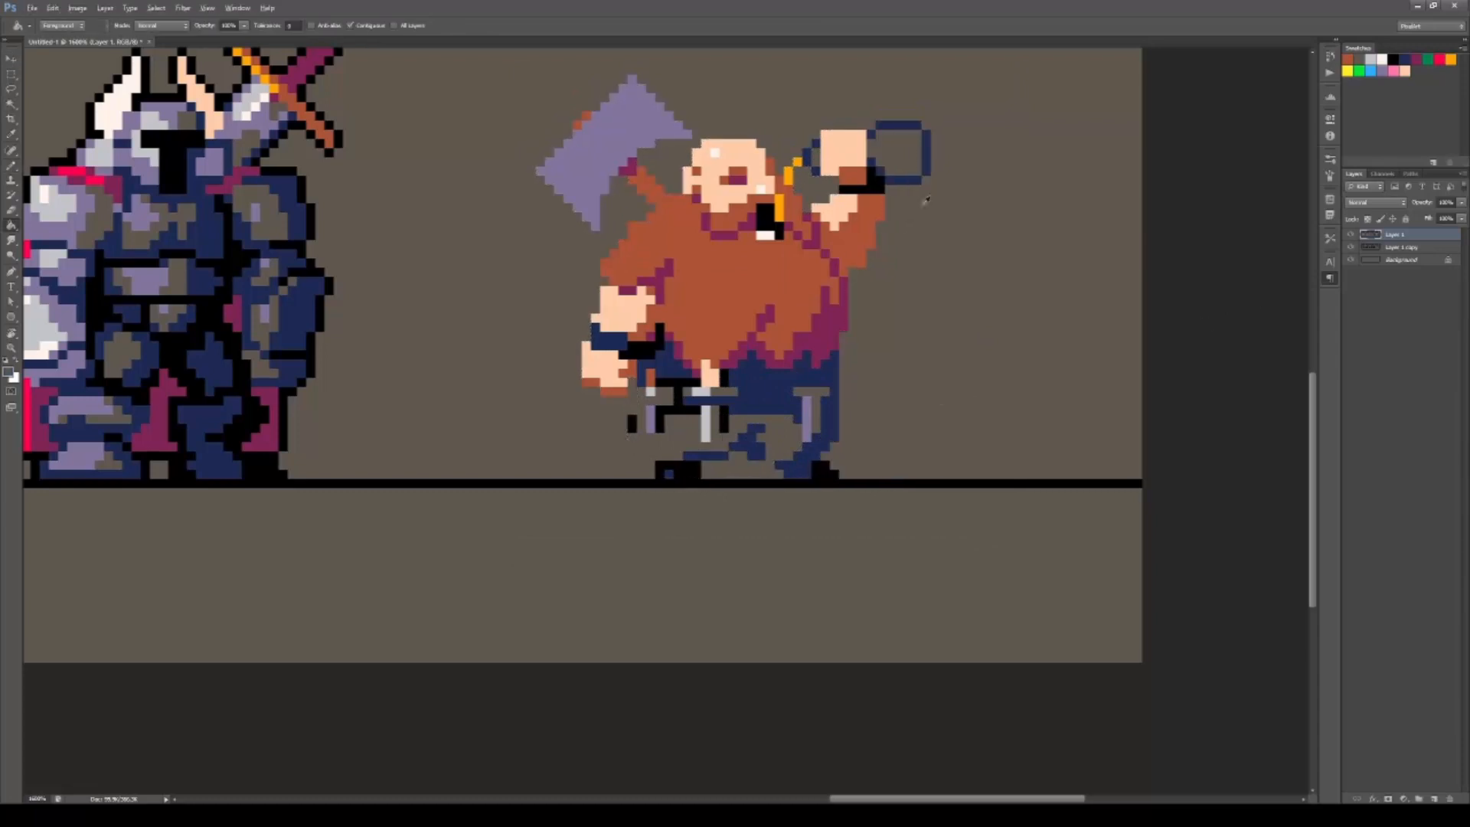
Outline the bearded figure with its axe and mug in black on the Layer 1 copy layer.
key(v)
key(Up)
key(ctrl+z)
key(Up)
key(Down)
click(1402, 248)
key(b)
drag(530, 171, 632, 71)
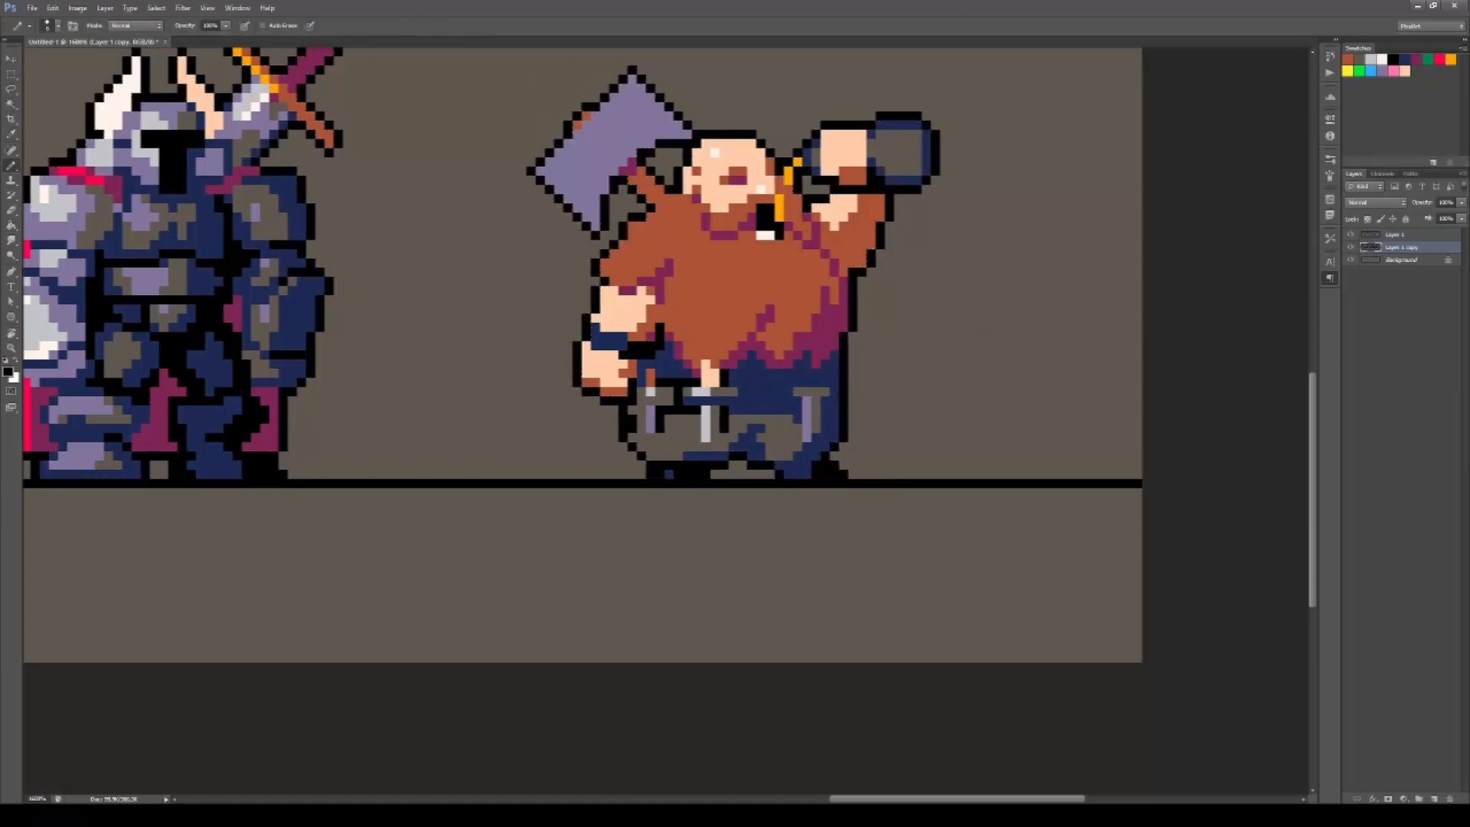
On Layer 1, shade the axe blade with light gray highlights and dark gray areas using a smaller brush.
click(1395, 235)
key(bracketleft)
key(bracketleft)
key(bracketleft)
key(bracketleft)
key(bracketleft)
mouse_move(780, 473)
mouse_down()
mouse_move(808, 468)
mouse_move(781, 465)
mouse_up()
drag(727, 306, 727, 339)
alt+click(706, 453)
mouse_move(586, 169)
mouse_down()
mouse_move(561, 191)
mouse_move(596, 227)
mouse_move(549, 205)
mouse_up()
alt+click(596, 243)
drag(582, 183, 585, 247)
click(594, 211)
alt+click(671, 239)
drag(667, 212, 637, 164)
mouse_move(637, 164)
mouse_down()
mouse_move(610, 188)
mouse_move(651, 220)
mouse_up()
drag(651, 221, 652, 184)
Extend the skin tone over the bearded figure's lowered arm and shoulder, adding small brown shading accents.
alt+click(671, 403)
drag(658, 421, 667, 385)
alt+click(637, 383)
mouse_move(647, 303)
mouse_down()
mouse_move(622, 337)
mouse_move(658, 348)
mouse_move(594, 387)
mouse_move(631, 302)
mouse_up()
alt+click(678, 335)
alt+click(668, 392)
alt+click(614, 383)
alt+click(603, 339)
alt+click(676, 337)
drag(639, 403, 658, 385)
scroll(672, 374, down, 9)
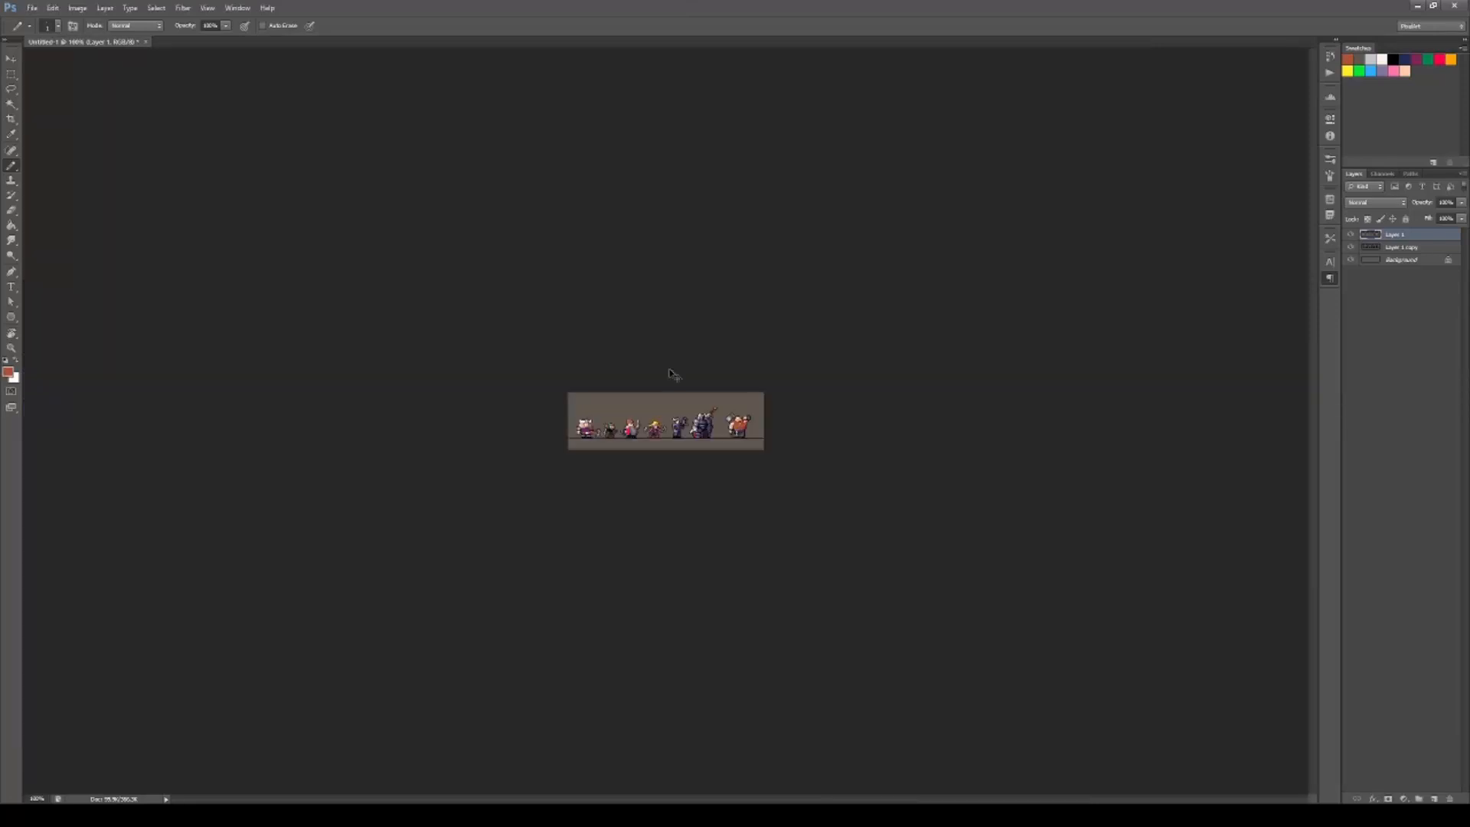
Reshape the lower edge of the beard into jagged points against the navy shirt.
scroll(909, 460, up, 9)
drag(1184, 466, 895, 488)
alt+click(907, 468)
key(bracketright)
key(bracketright)
mouse_move(764, 445)
mouse_down()
mouse_move(855, 476)
mouse_move(893, 434)
mouse_up()
alt+click(796, 413)
key(bracketleft)
key(bracketleft)
mouse_move(763, 436)
mouse_down()
mouse_move(874, 464)
mouse_move(750, 479)
mouse_up()
alt+click(856, 507)
mouse_move(892, 489)
mouse_down()
mouse_move(900, 470)
mouse_move(911, 484)
mouse_up()
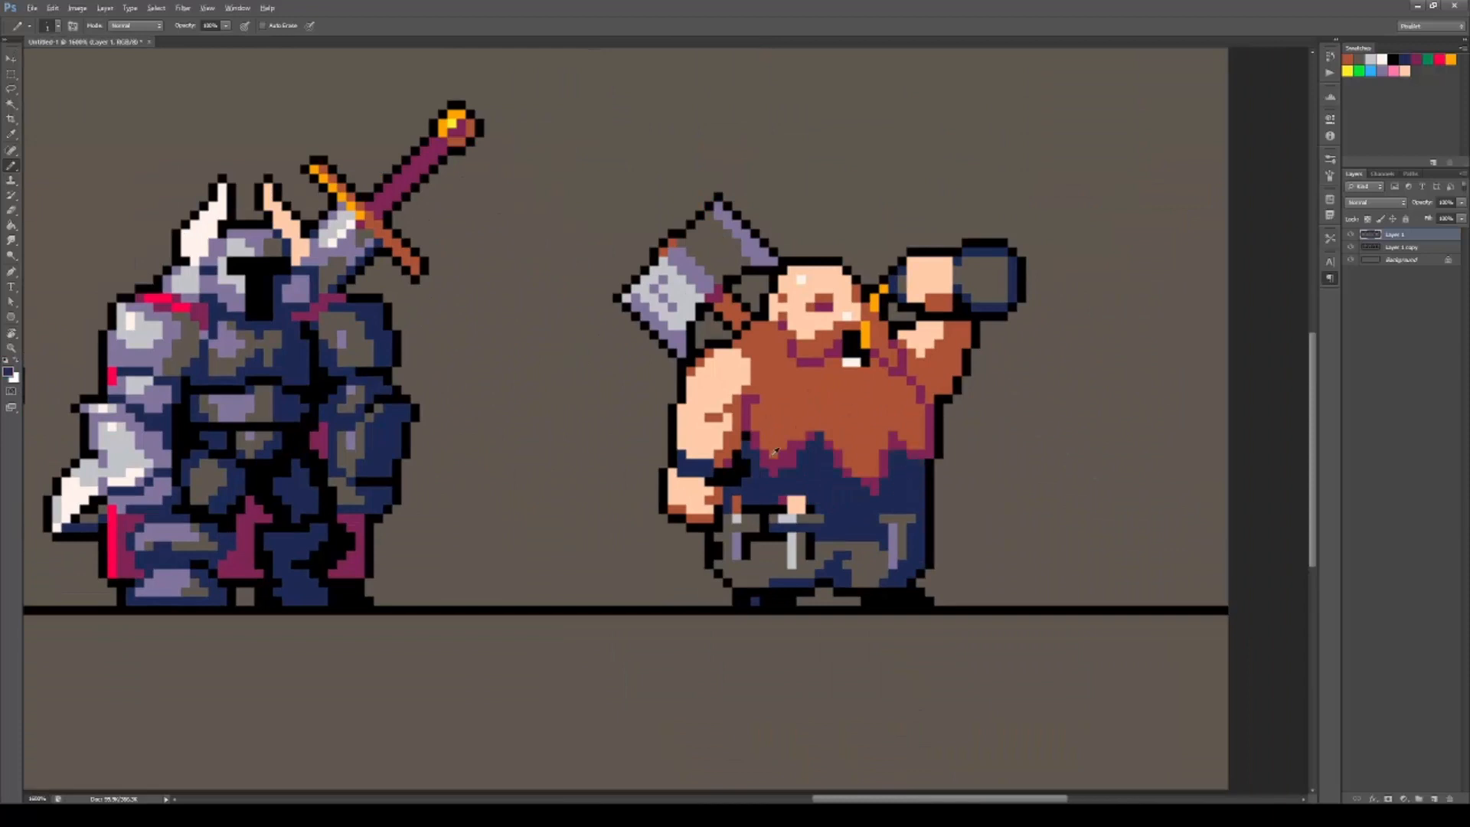
Refine the outer-arm-side and middle beard points with navy and maroon, and tie each with an orange band.
alt+click(741, 469)
drag(763, 455, 782, 464)
alt+click(865, 335)
alt+click(801, 435)
mouse_move(784, 446)
mouse_down()
mouse_move(809, 420)
mouse_move(793, 462)
mouse_up()
alt+click(765, 418)
drag(747, 415, 764, 434)
alt+click(776, 459)
drag(858, 464, 874, 470)
alt+click(874, 487)
drag(874, 482, 858, 489)
drag(765, 473, 780, 473)
Add an orange band to the beard point below the raised arm and separate the beard strands with maroon lines.
alt+click(929, 437)
click(920, 453)
drag(920, 435, 920, 464)
alt+click(810, 418)
drag(801, 398, 783, 436)
mouse_move(874, 453)
mouse_down()
mouse_move(884, 416)
mouse_move(920, 426)
mouse_up()
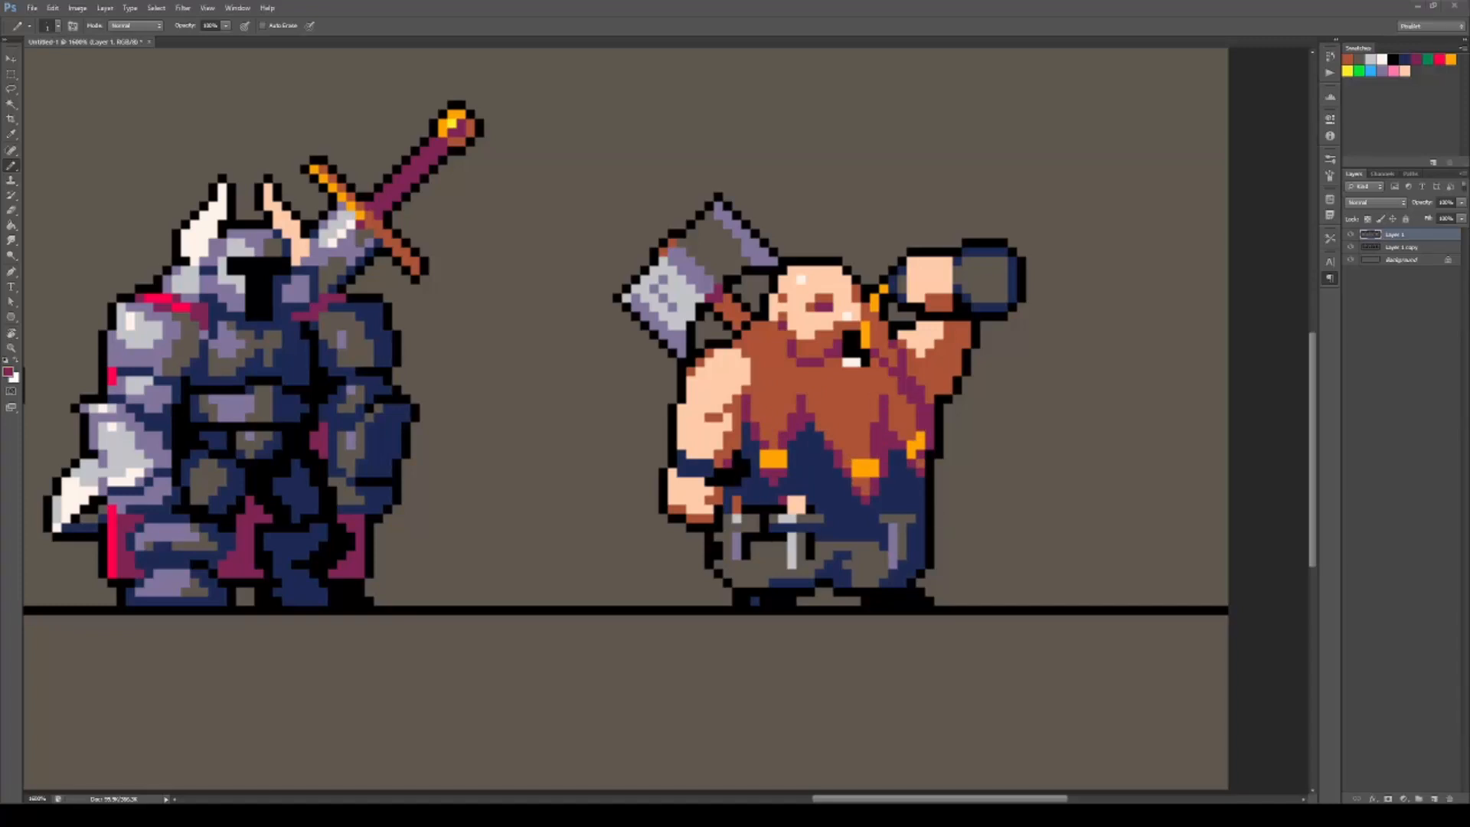
Paint a black belt across the waist and touch up the tools hanging from it, adding a brown handle.
alt+click(810, 545)
drag(810, 509, 865, 520)
drag(837, 509, 921, 509)
alt+click(865, 484)
drag(892, 491, 892, 500)
alt+click(796, 502)
alt+click(810, 539)
drag(810, 545, 810, 555)
mouse_move(783, 537)
mouse_down()
mouse_move(755, 537)
mouse_move(819, 527)
mouse_up()
alt+click(764, 527)
drag(874, 527, 920, 526)
Show the whole character lineup with the interface panels hidden.
scroll(830, 491, down, 1)
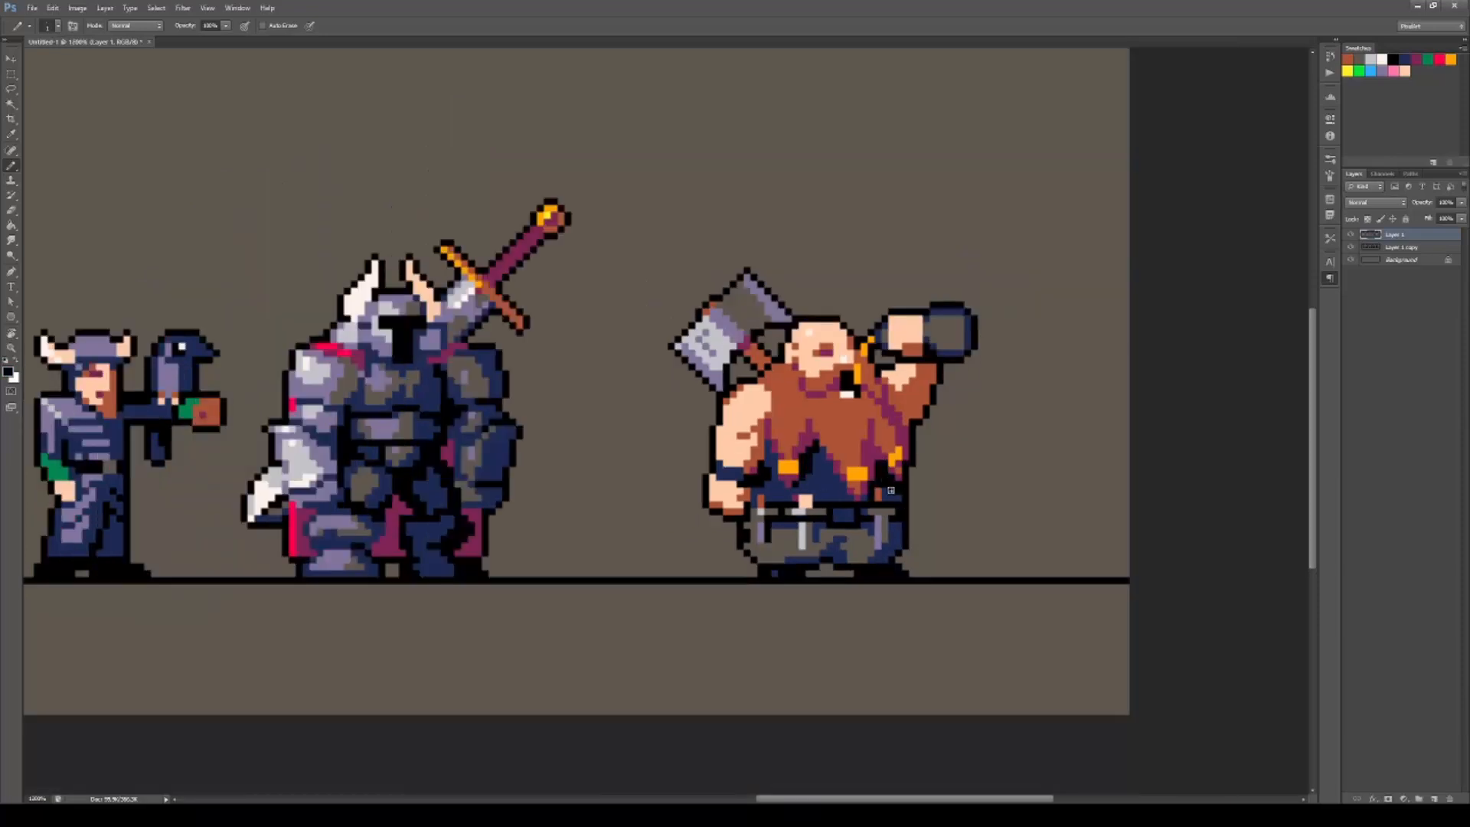
scroll(880, 494, down, 2)
key(Tab)
key(ctrl+j)
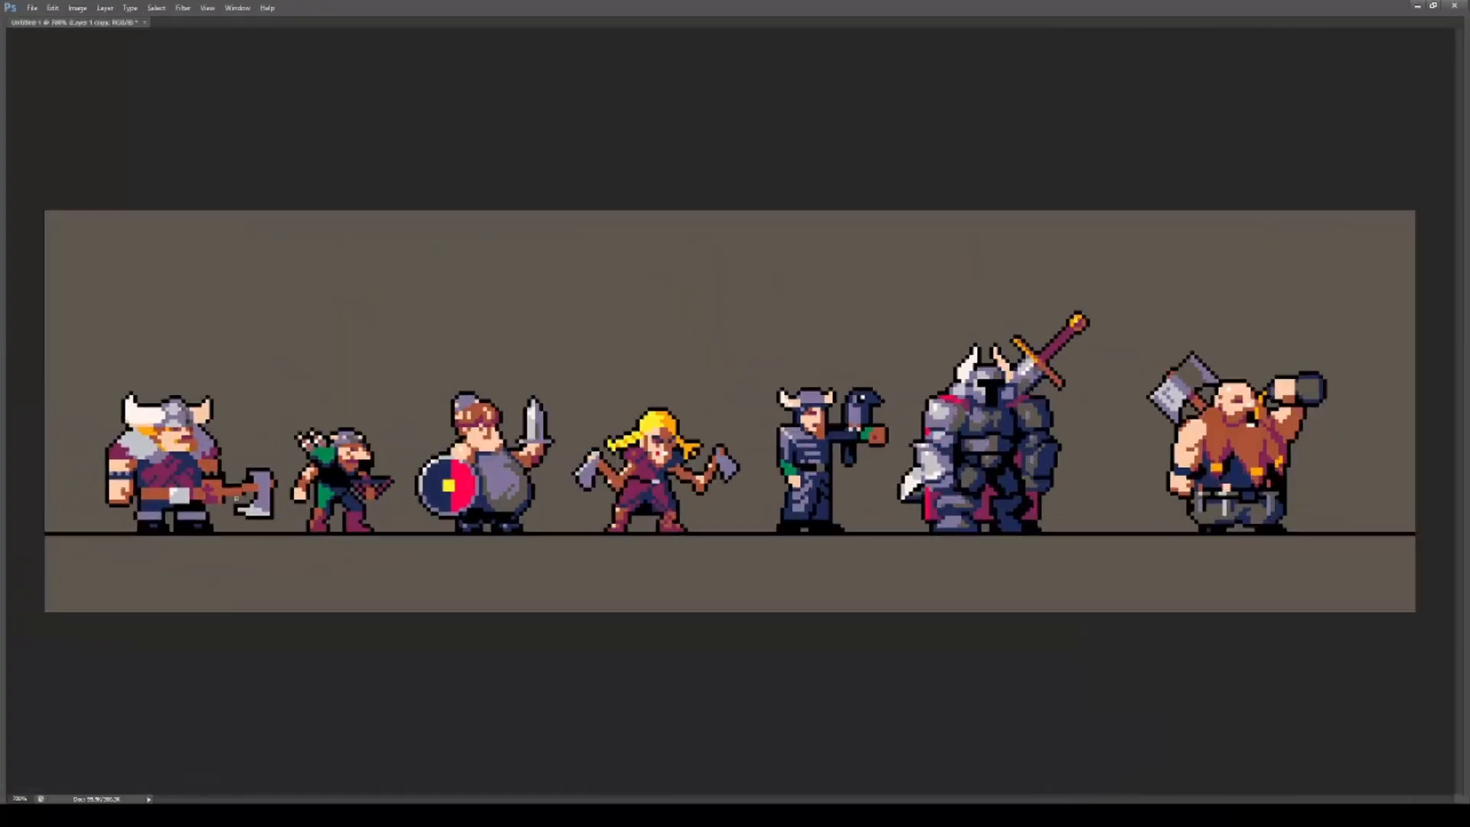